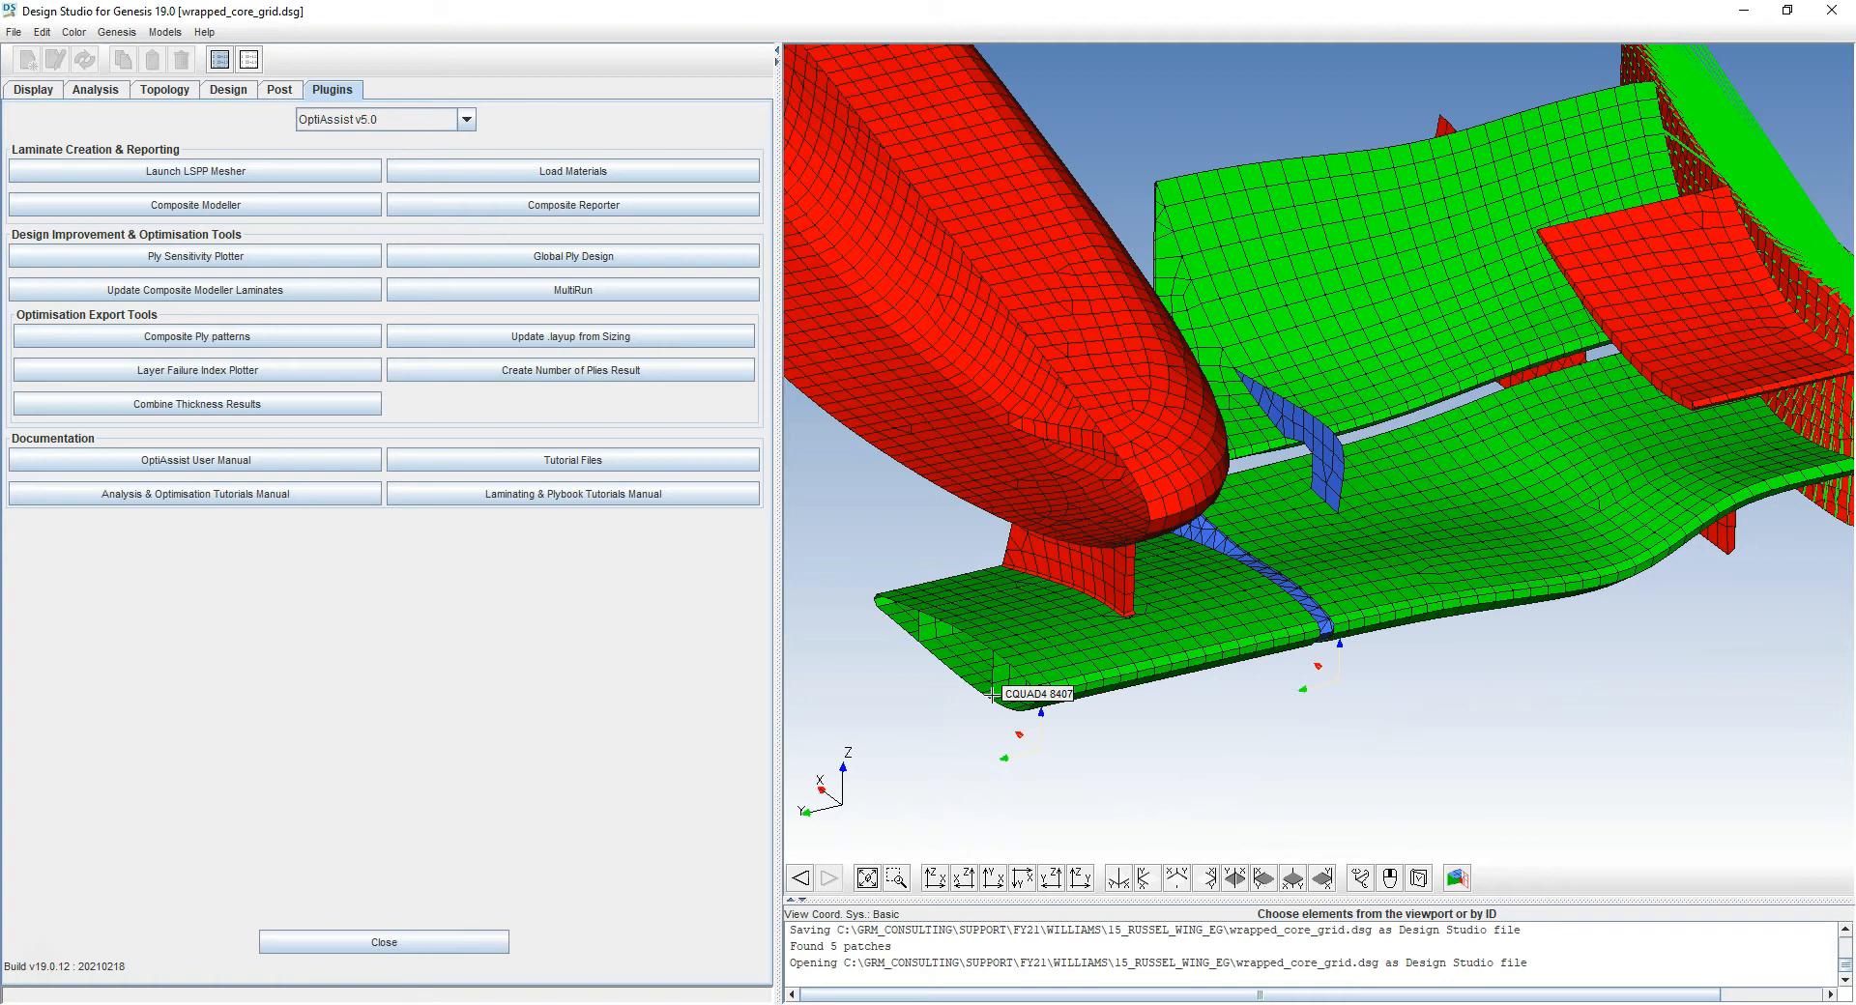
# Open the Composite Modeller despite the existing design data and show the plies of the OPTI - Centre Section laminate
pyautogui.moveTo(992, 694); pyautogui.dragTo(978, 676, button='middle')
pyautogui.click(302, 213)
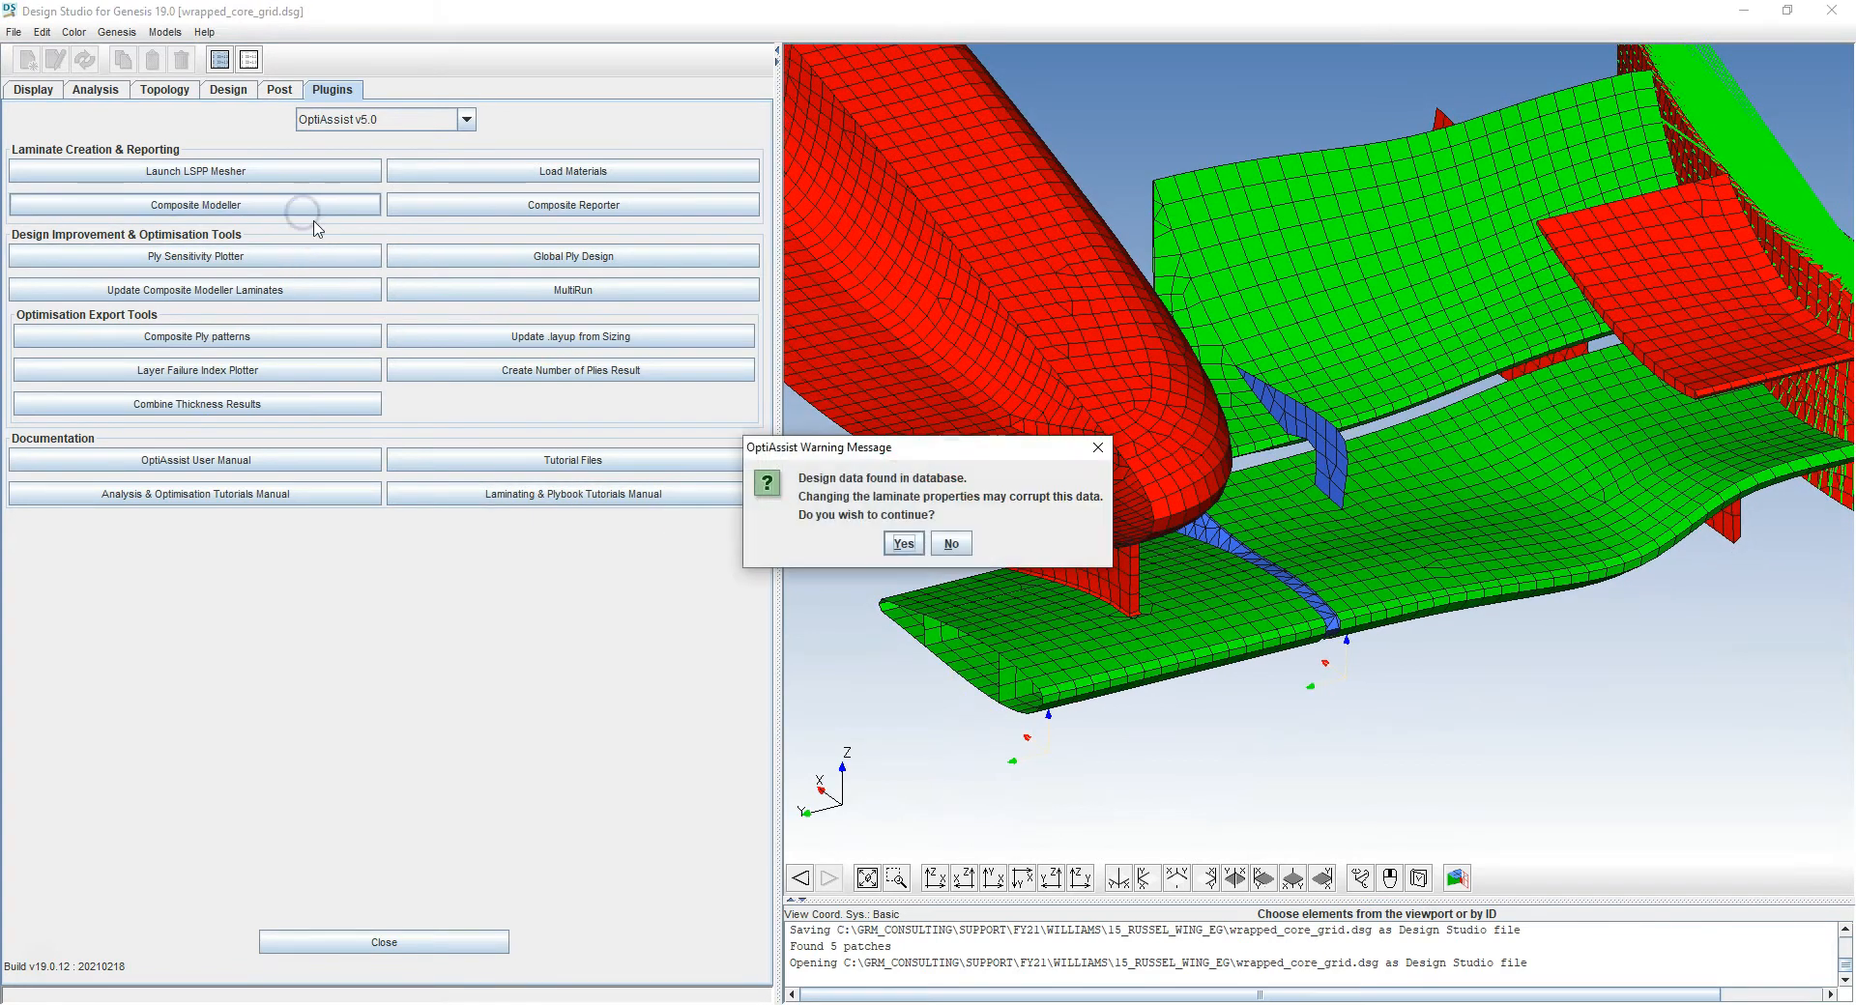
pyautogui.click(905, 541)
pyautogui.scroll(-1, 69, 288)
pyautogui.click(75, 285)
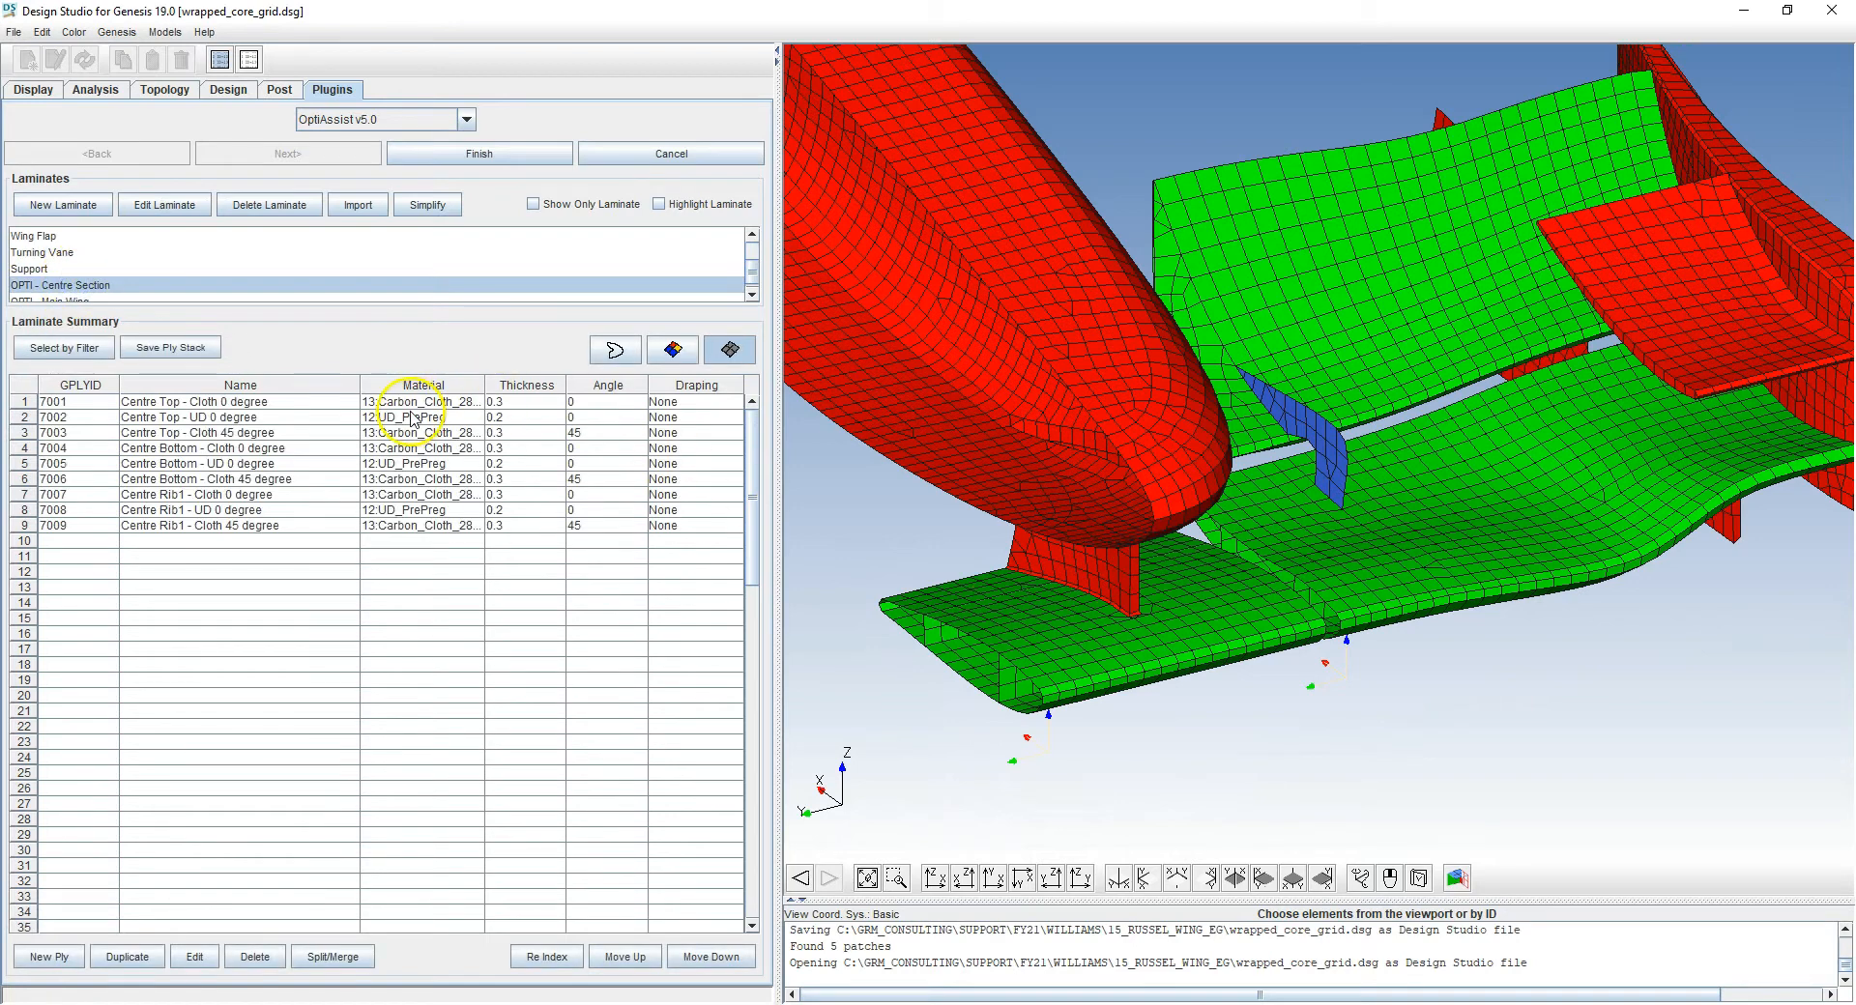
# Examine which elements the Cloth 0 degree plies of Centre Top, Centre Bottom and Centre Rib1 cover
pyautogui.click(285, 401)
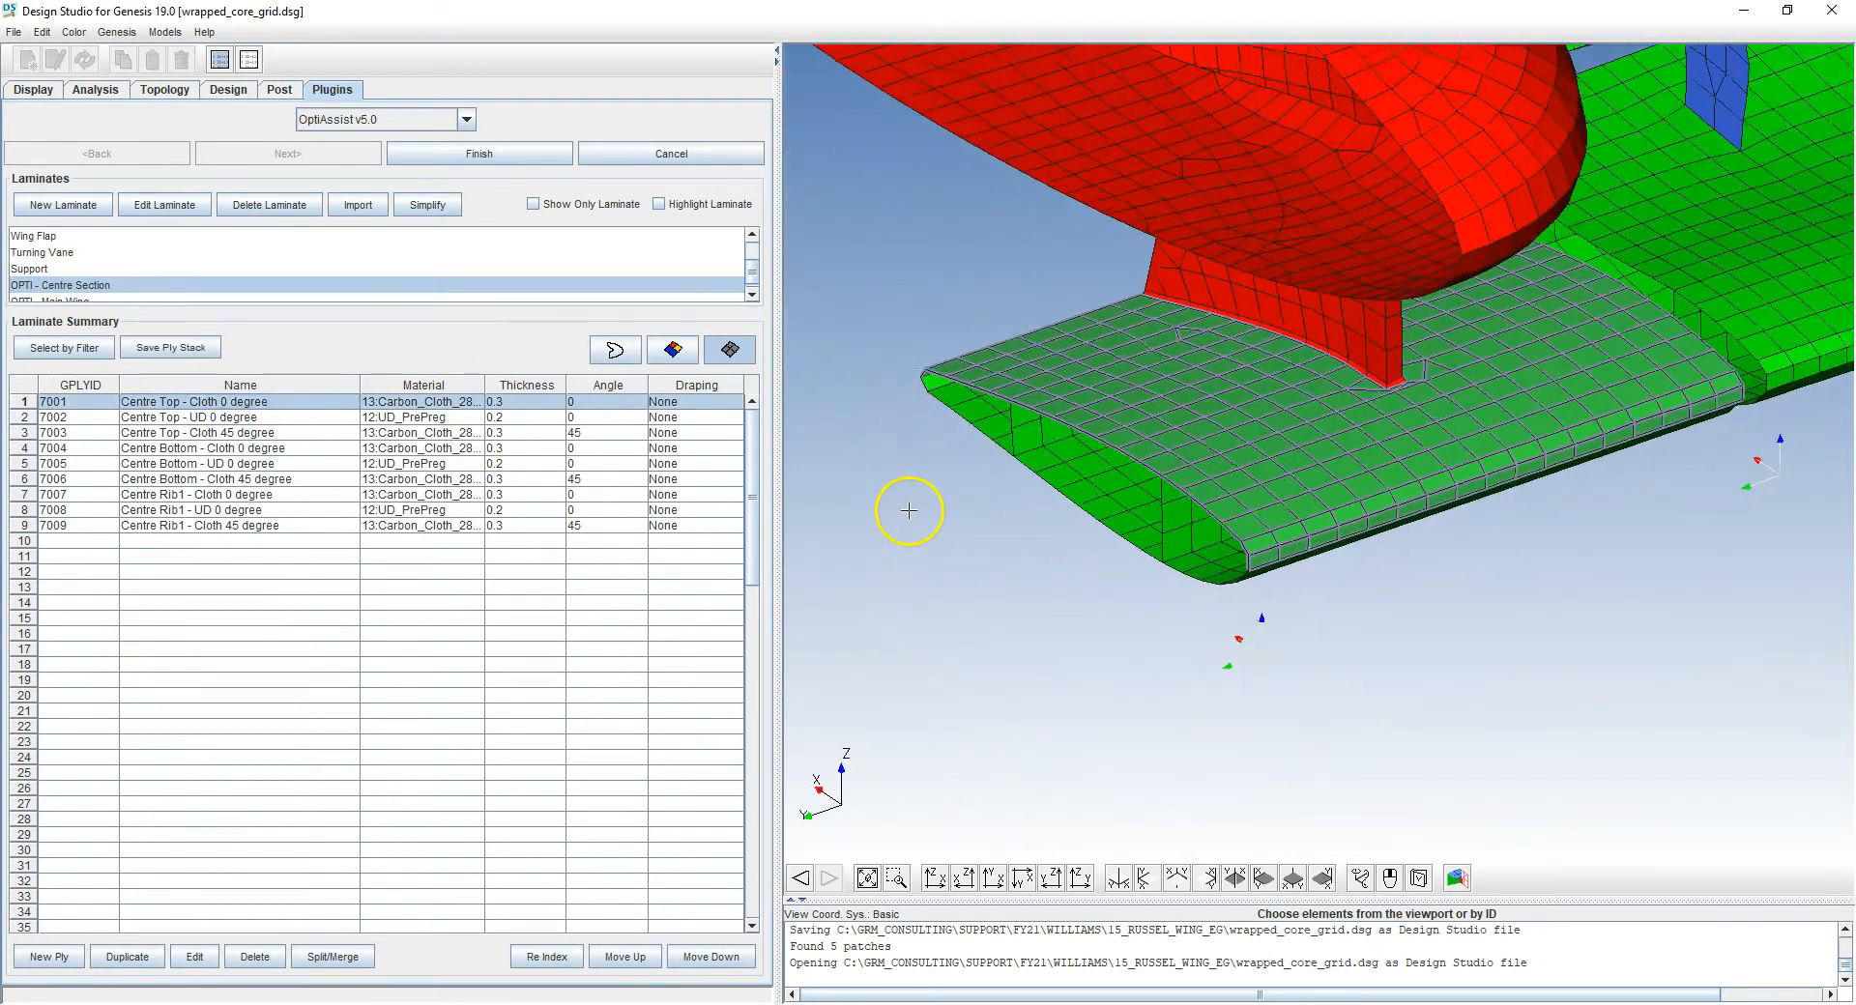
pyautogui.click(253, 450)
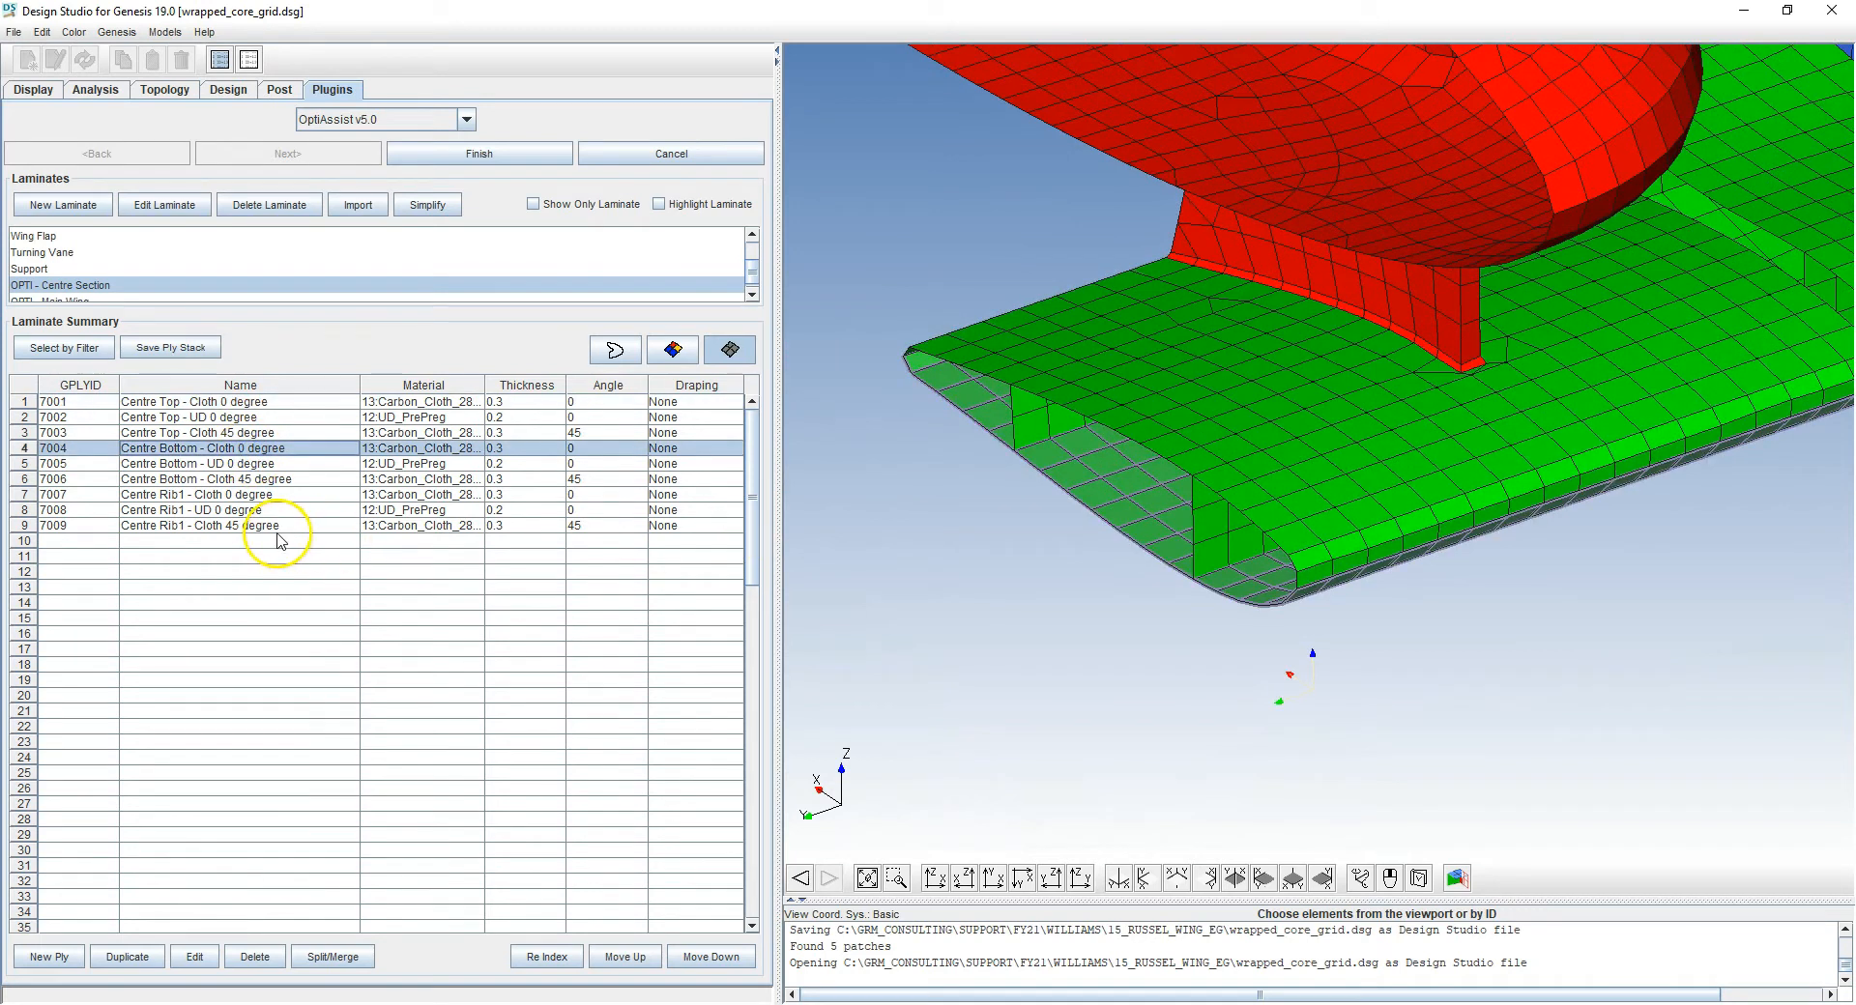
pyautogui.click(205, 497)
pyautogui.scroll(5, 962, 477)
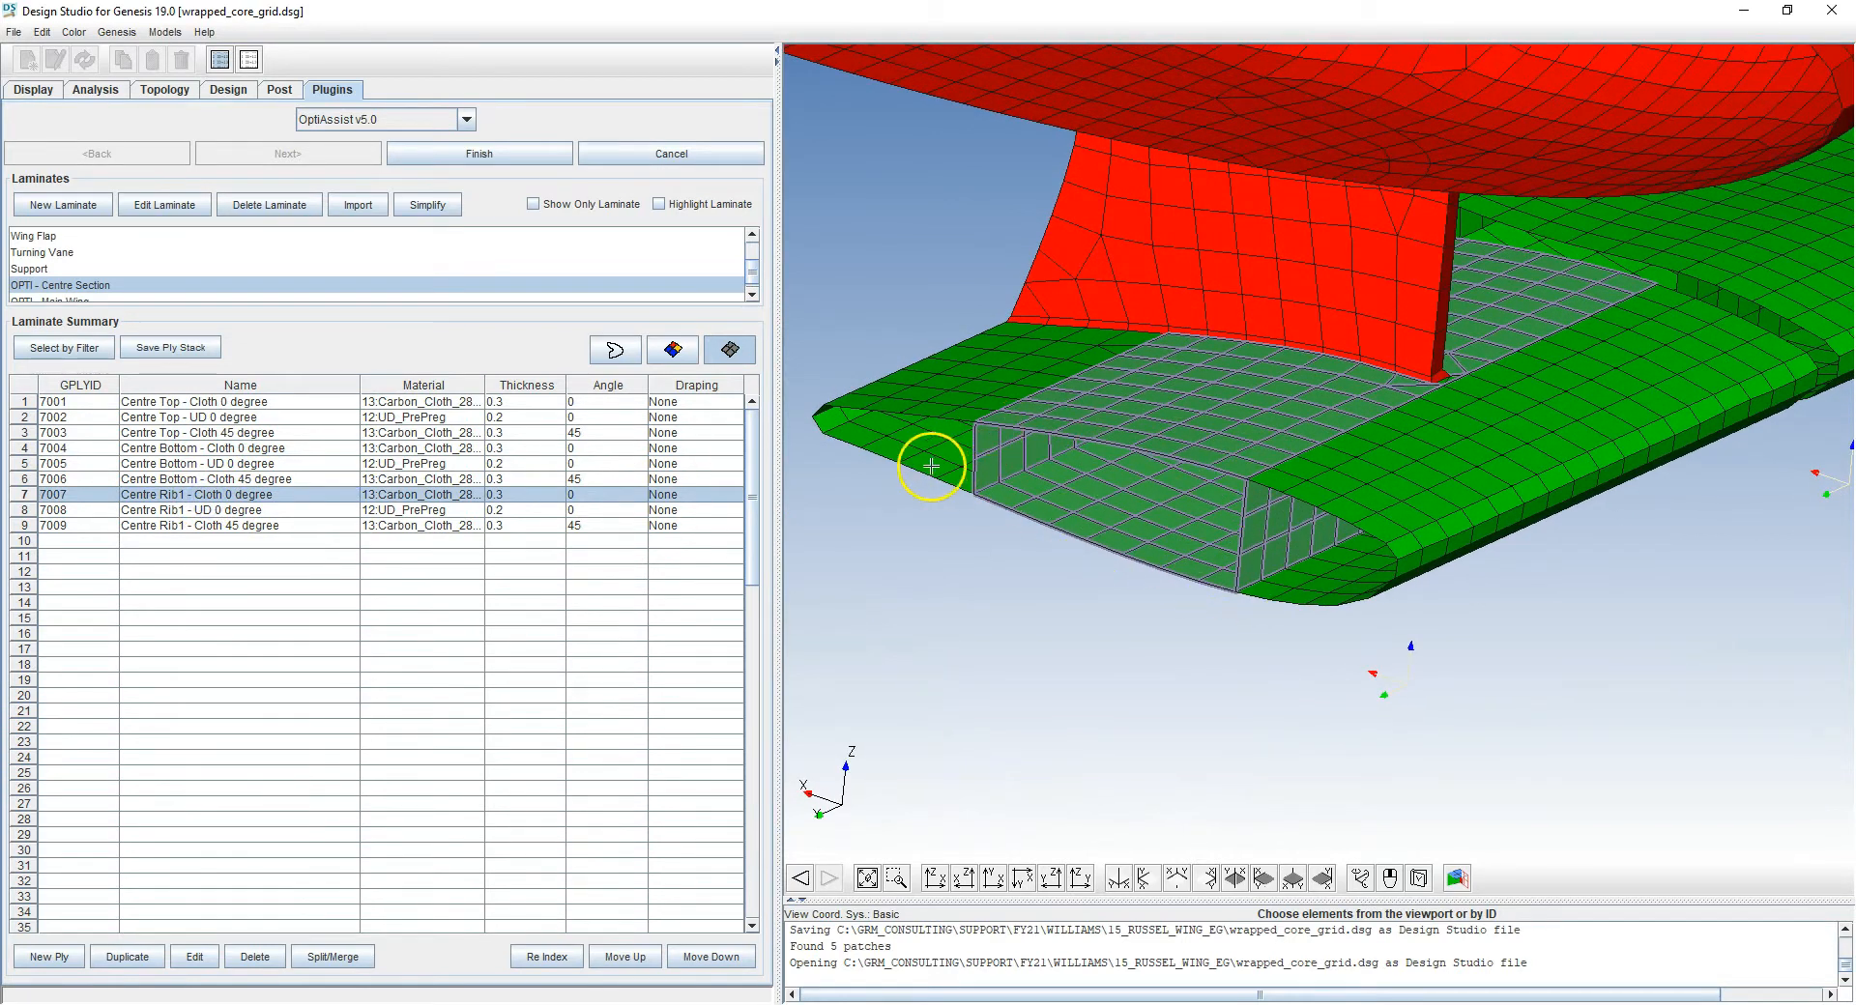
# Inspect how the Centre Rib1 Cloth 0 degree ply wraps around the inner box of the wing section, and leave the Composite Modeller
pyautogui.scroll(1, 1028, 489)
pyautogui.moveTo(1033, 491); pyautogui.dragTo(1058, 499, button='middle')
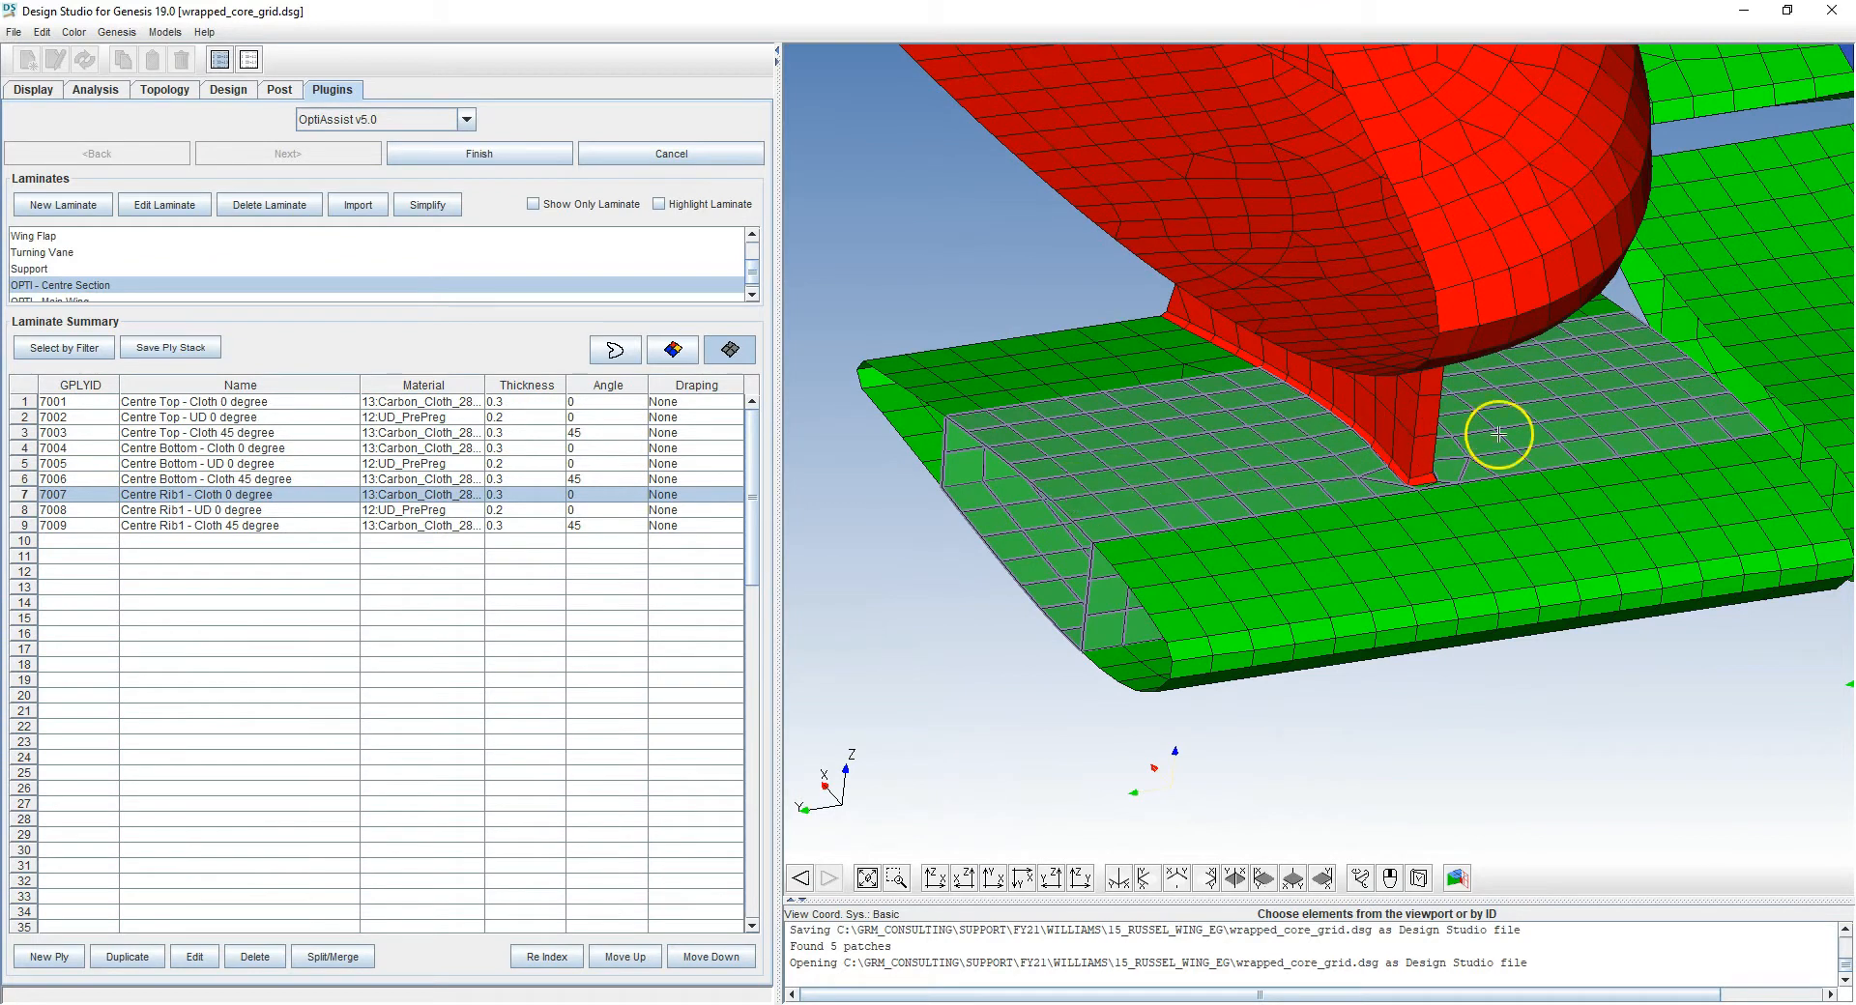
pyautogui.moveTo(1379, 443); pyautogui.dragTo(1076, 450, button='middle')
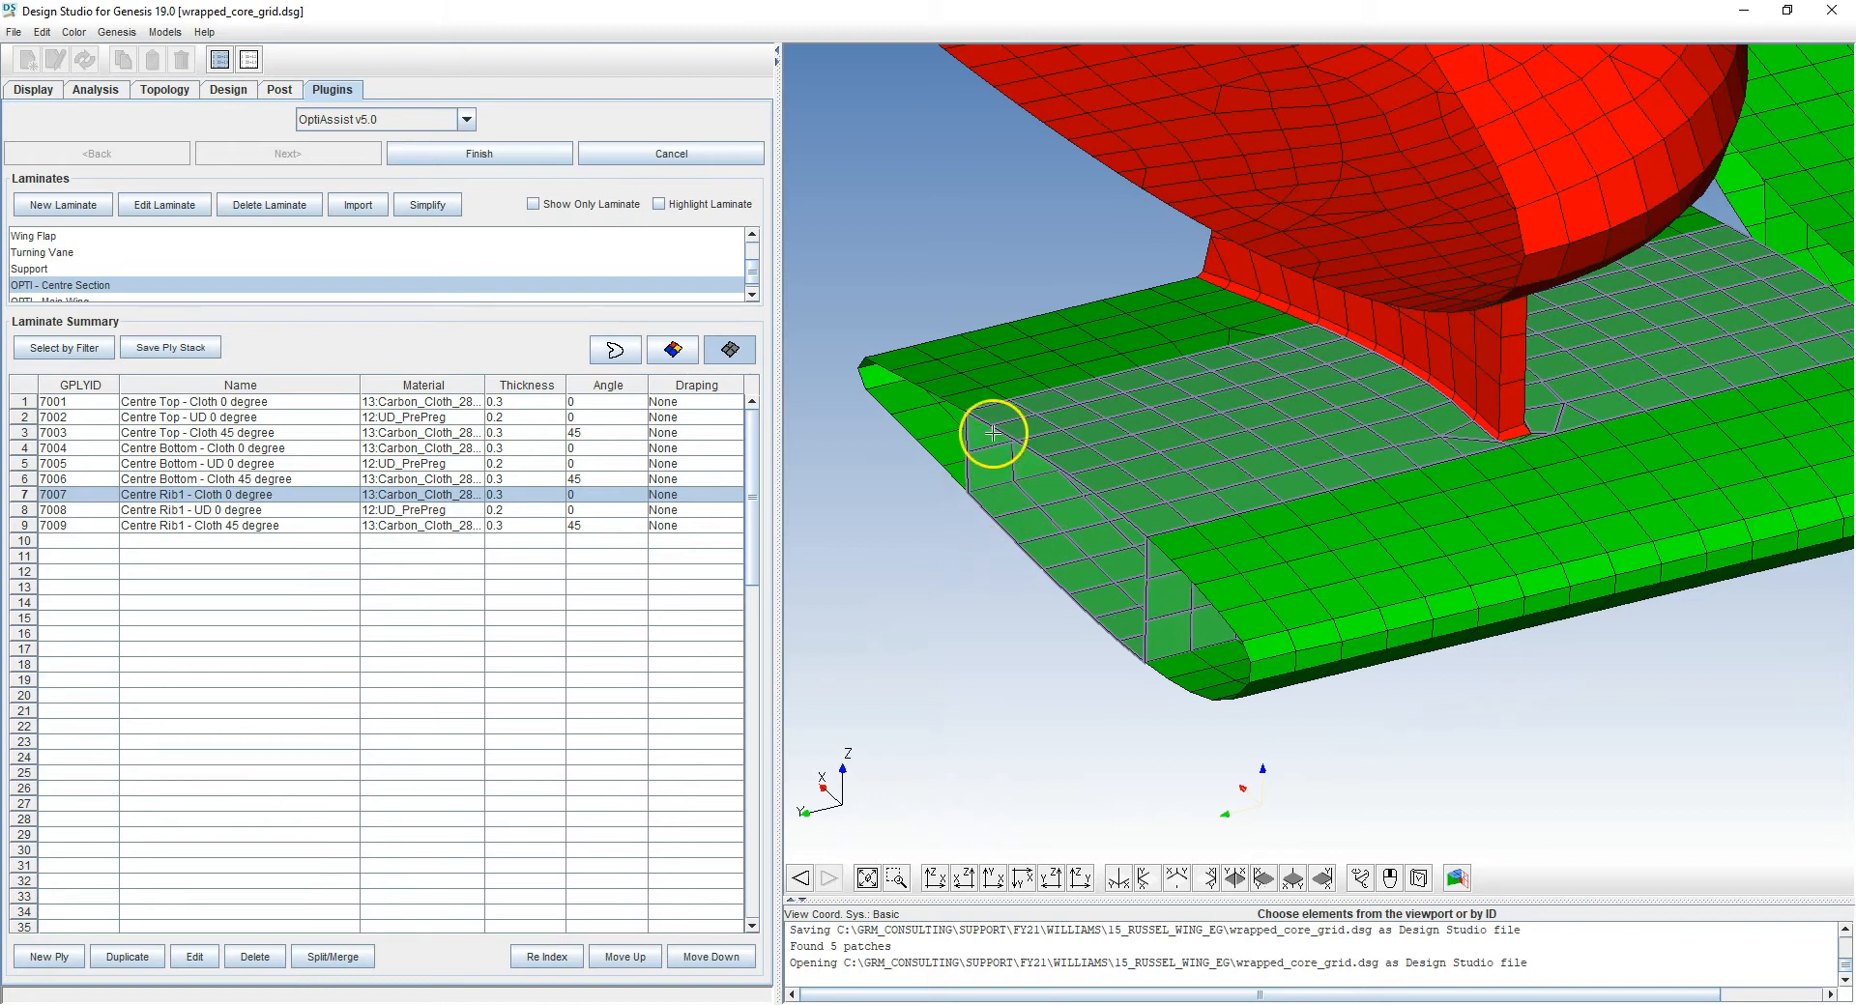
pyautogui.scroll(2, 1072, 476)
pyautogui.moveTo(1078, 478); pyautogui.dragTo(1073, 478, button='middle')
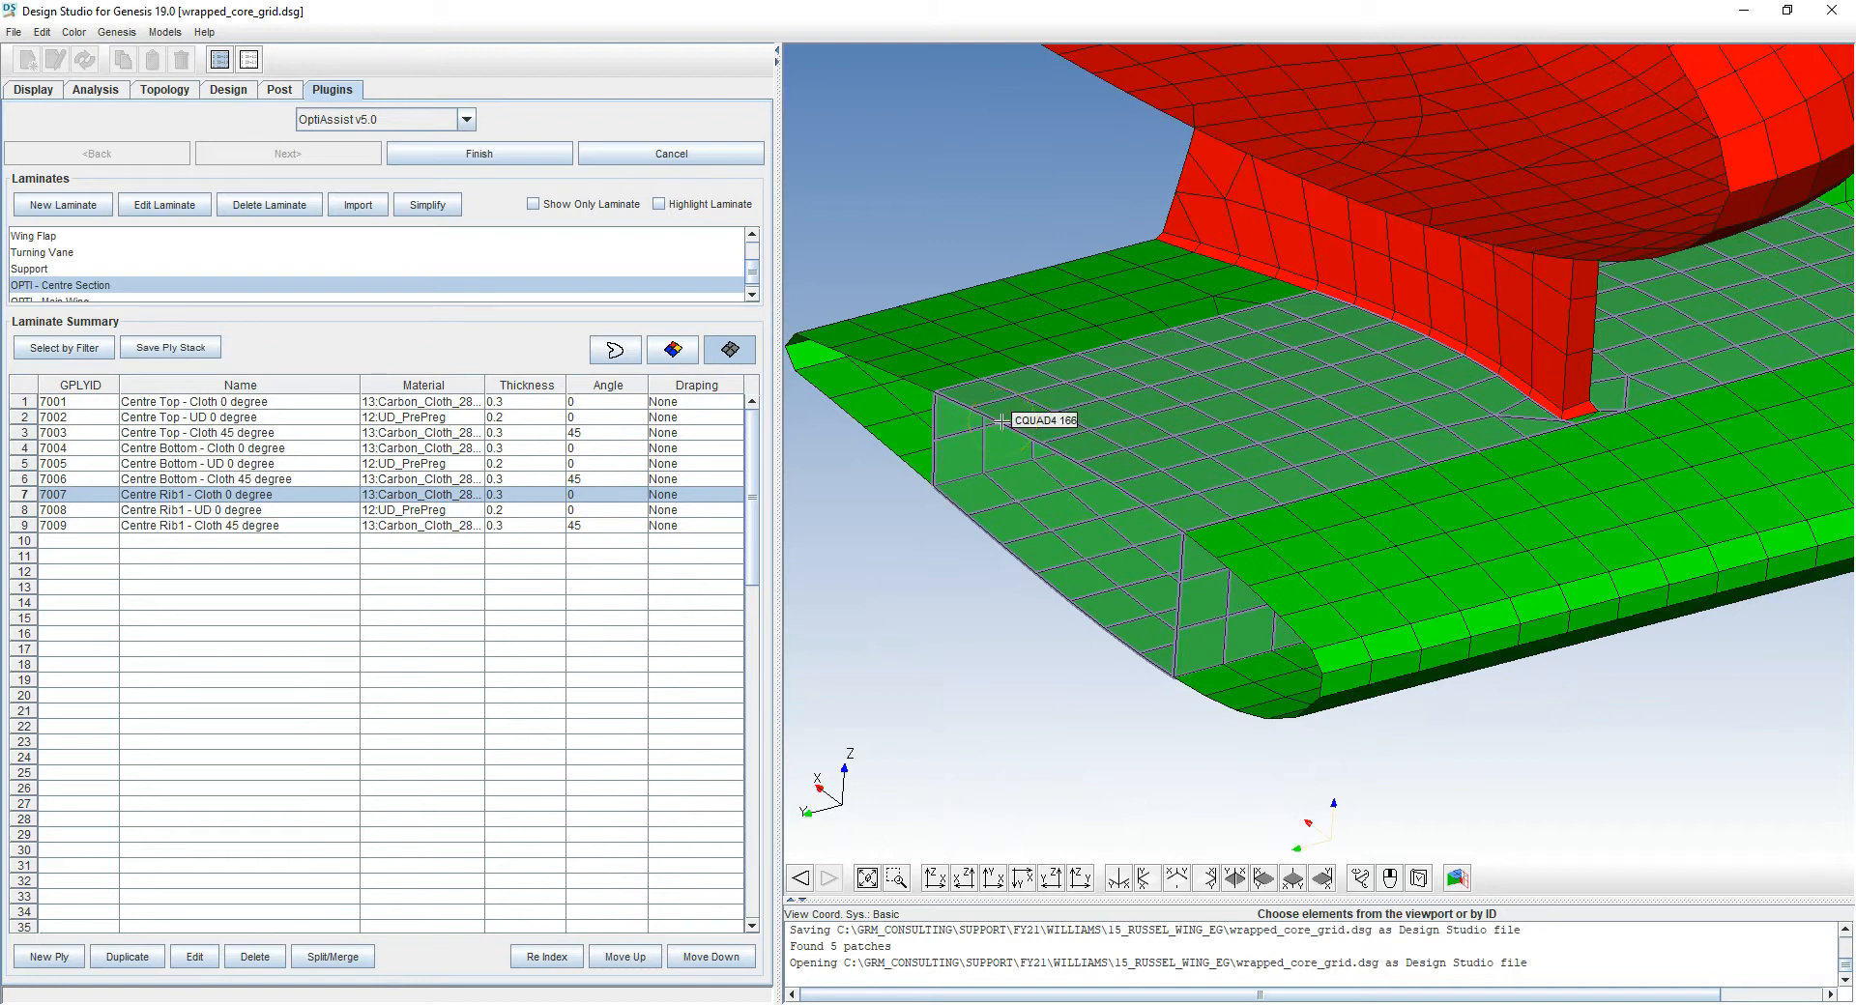
pyautogui.click(944, 396)
pyautogui.click(1080, 368)
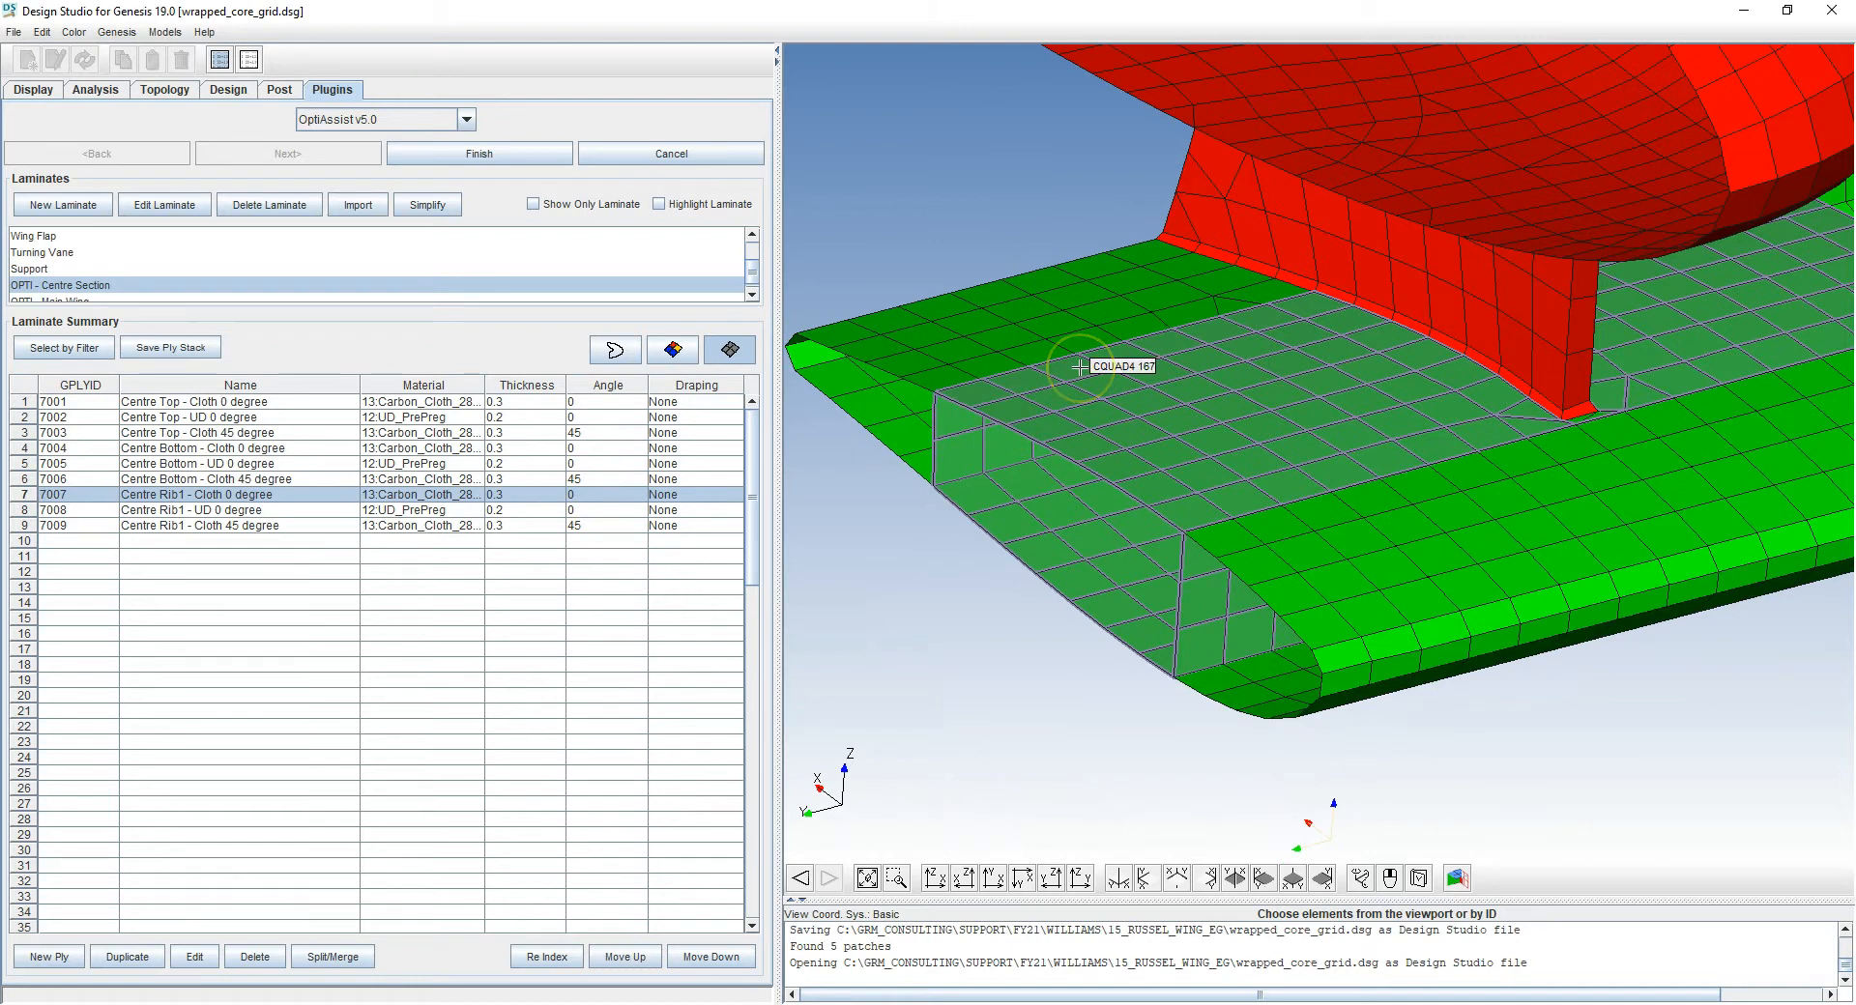
pyautogui.click(1103, 375)
pyautogui.moveTo(1152, 427); pyautogui.dragTo(1146, 462, button='middle')
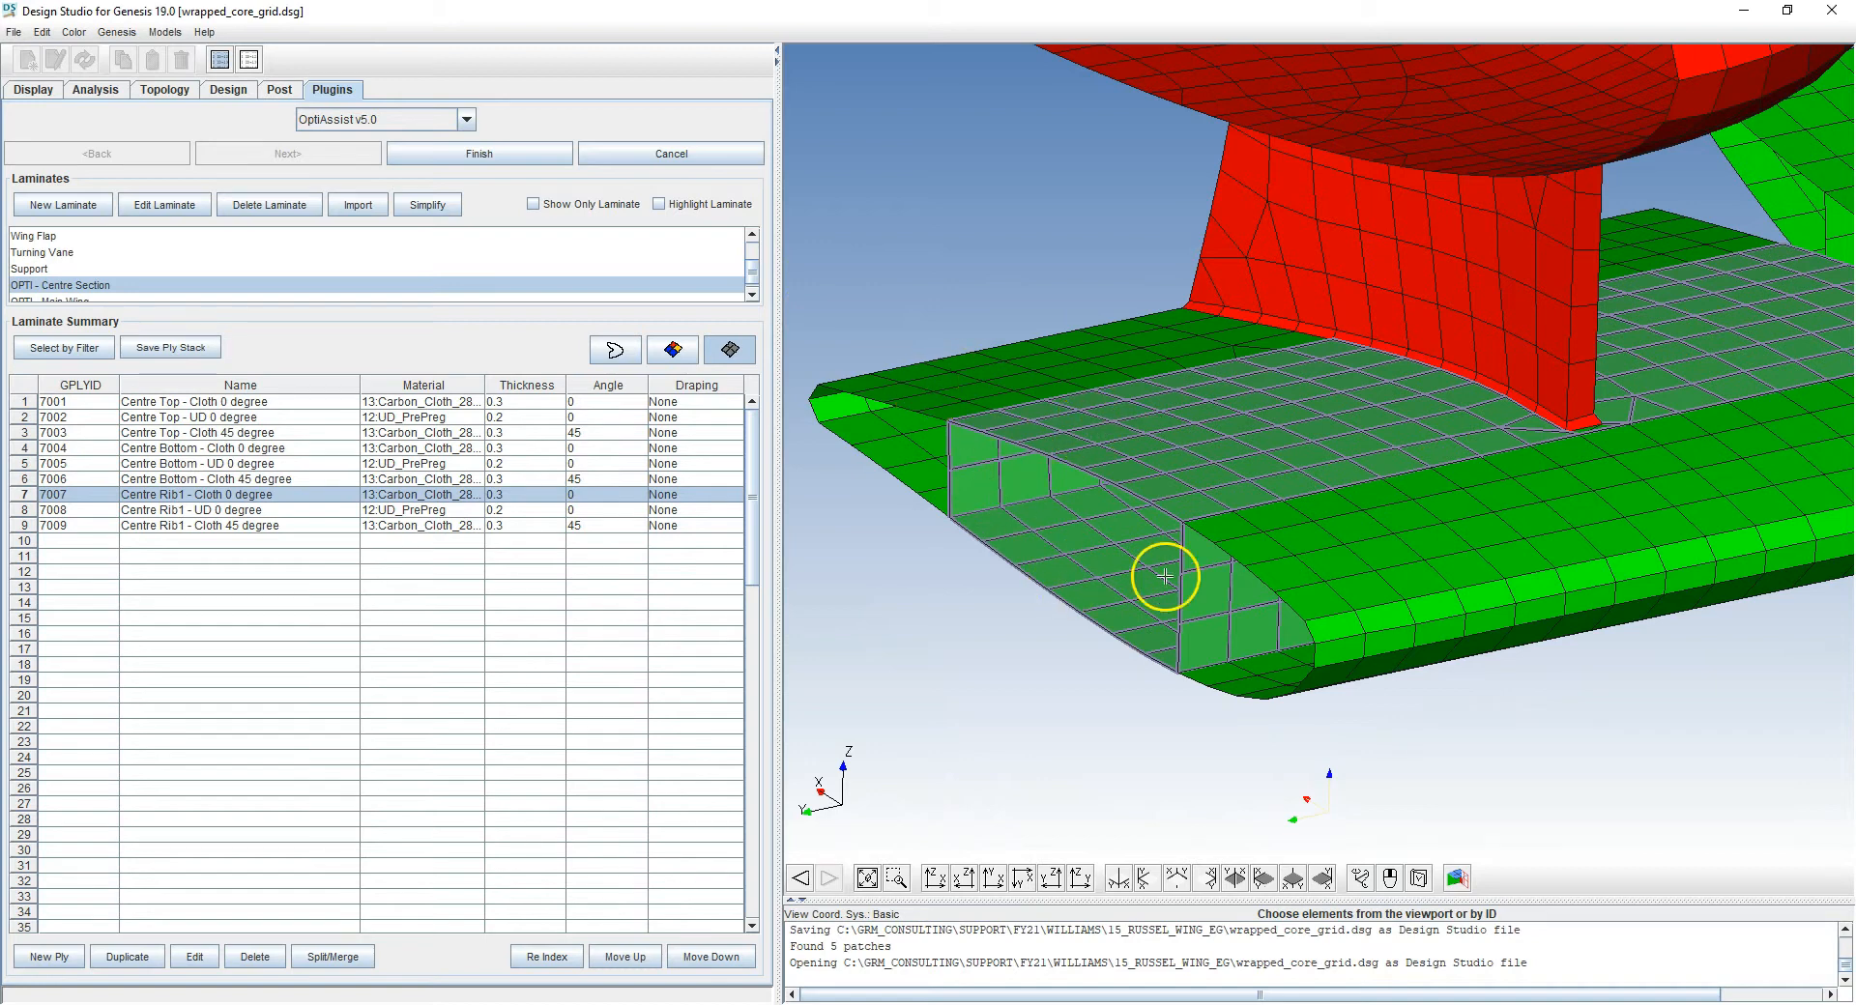
pyautogui.scroll(-2, 1222, 637)
pyautogui.moveTo(1222, 637); pyautogui.dragTo(1173, 592, button='middle')
pyautogui.scroll(-3, 1212, 631)
pyautogui.click(707, 153)
pyautogui.scroll(-2, 1173, 592)
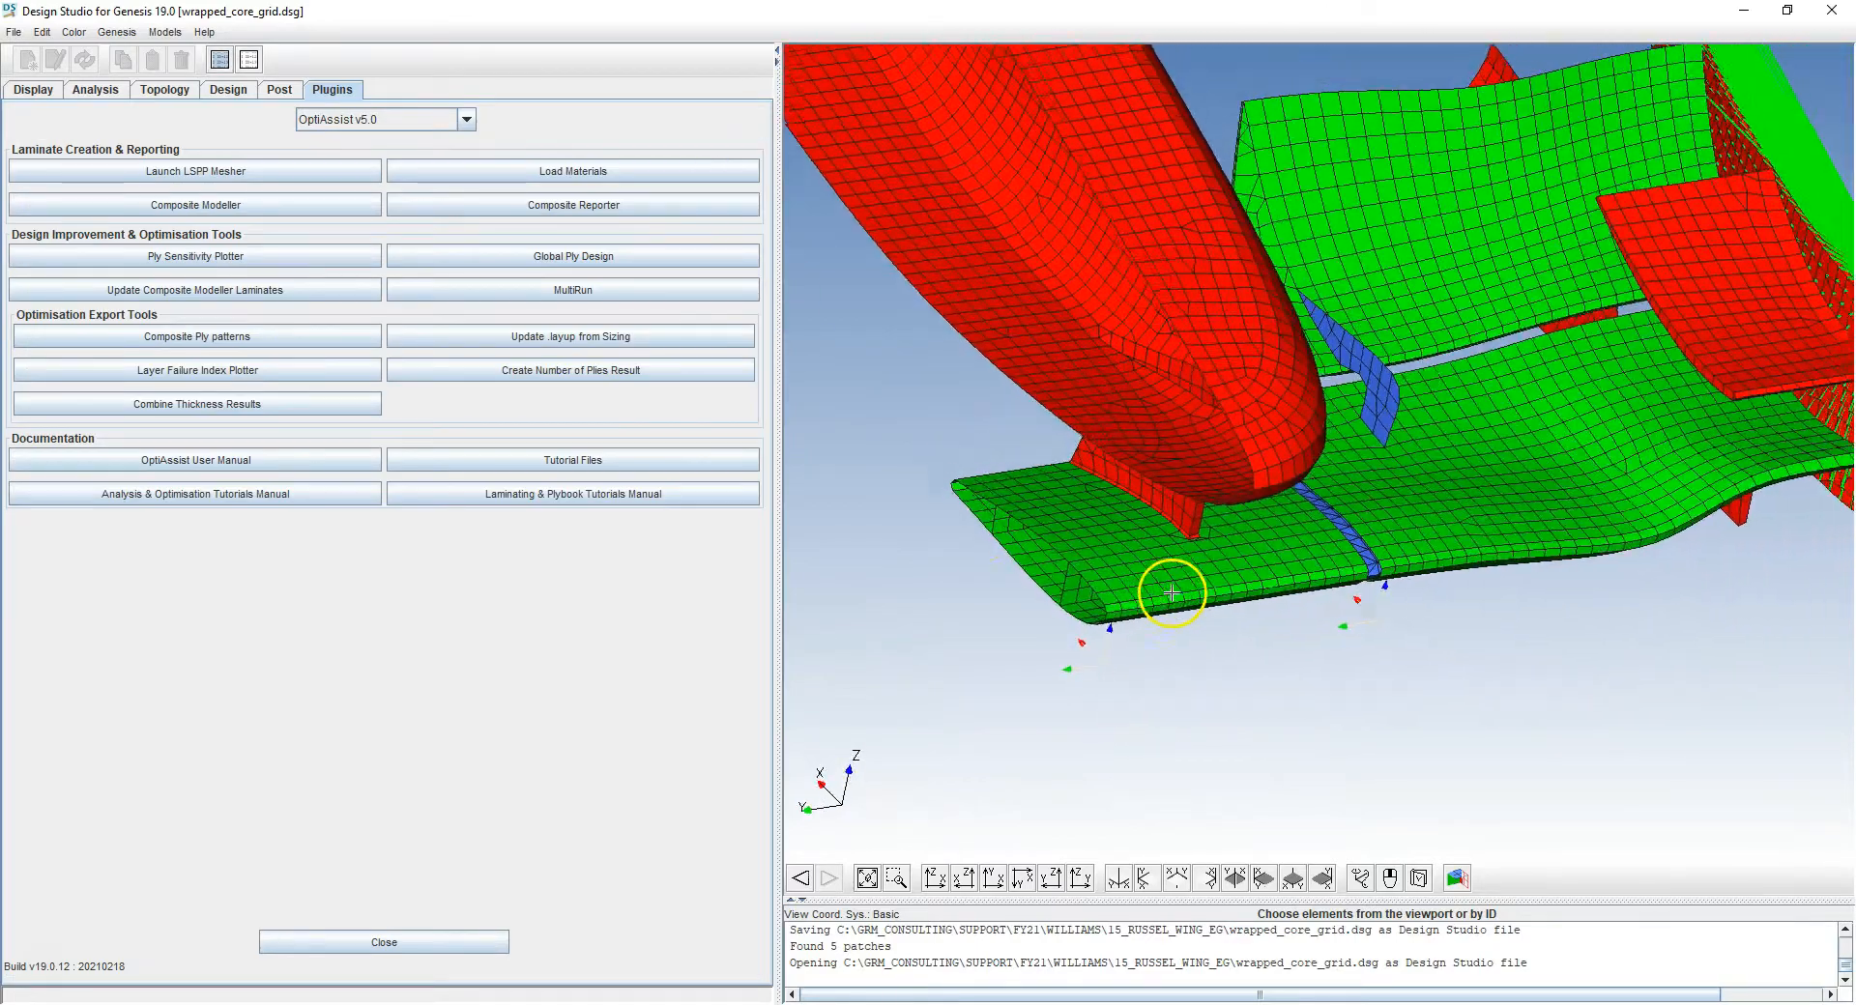
# Start Global Ply Design with the existing OptiAssist set-up and continue without layup files to the ply design summary
pyautogui.click(643, 263)
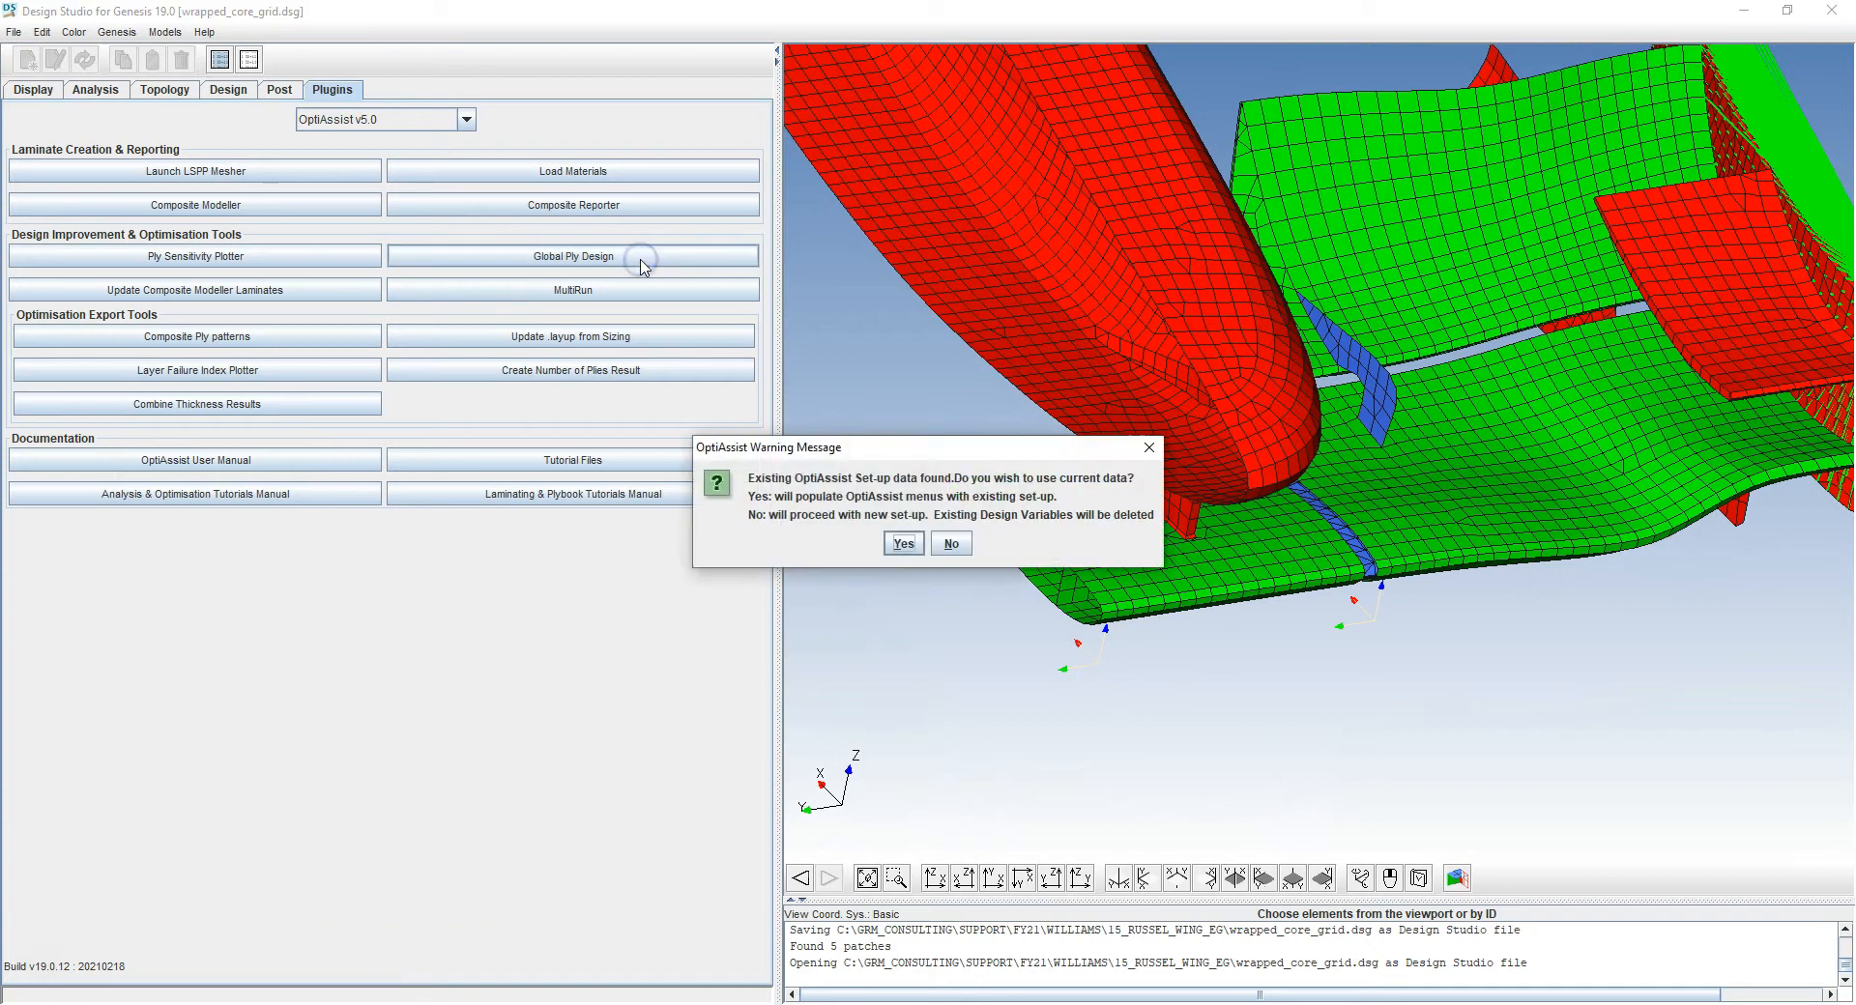
pyautogui.click(889, 546)
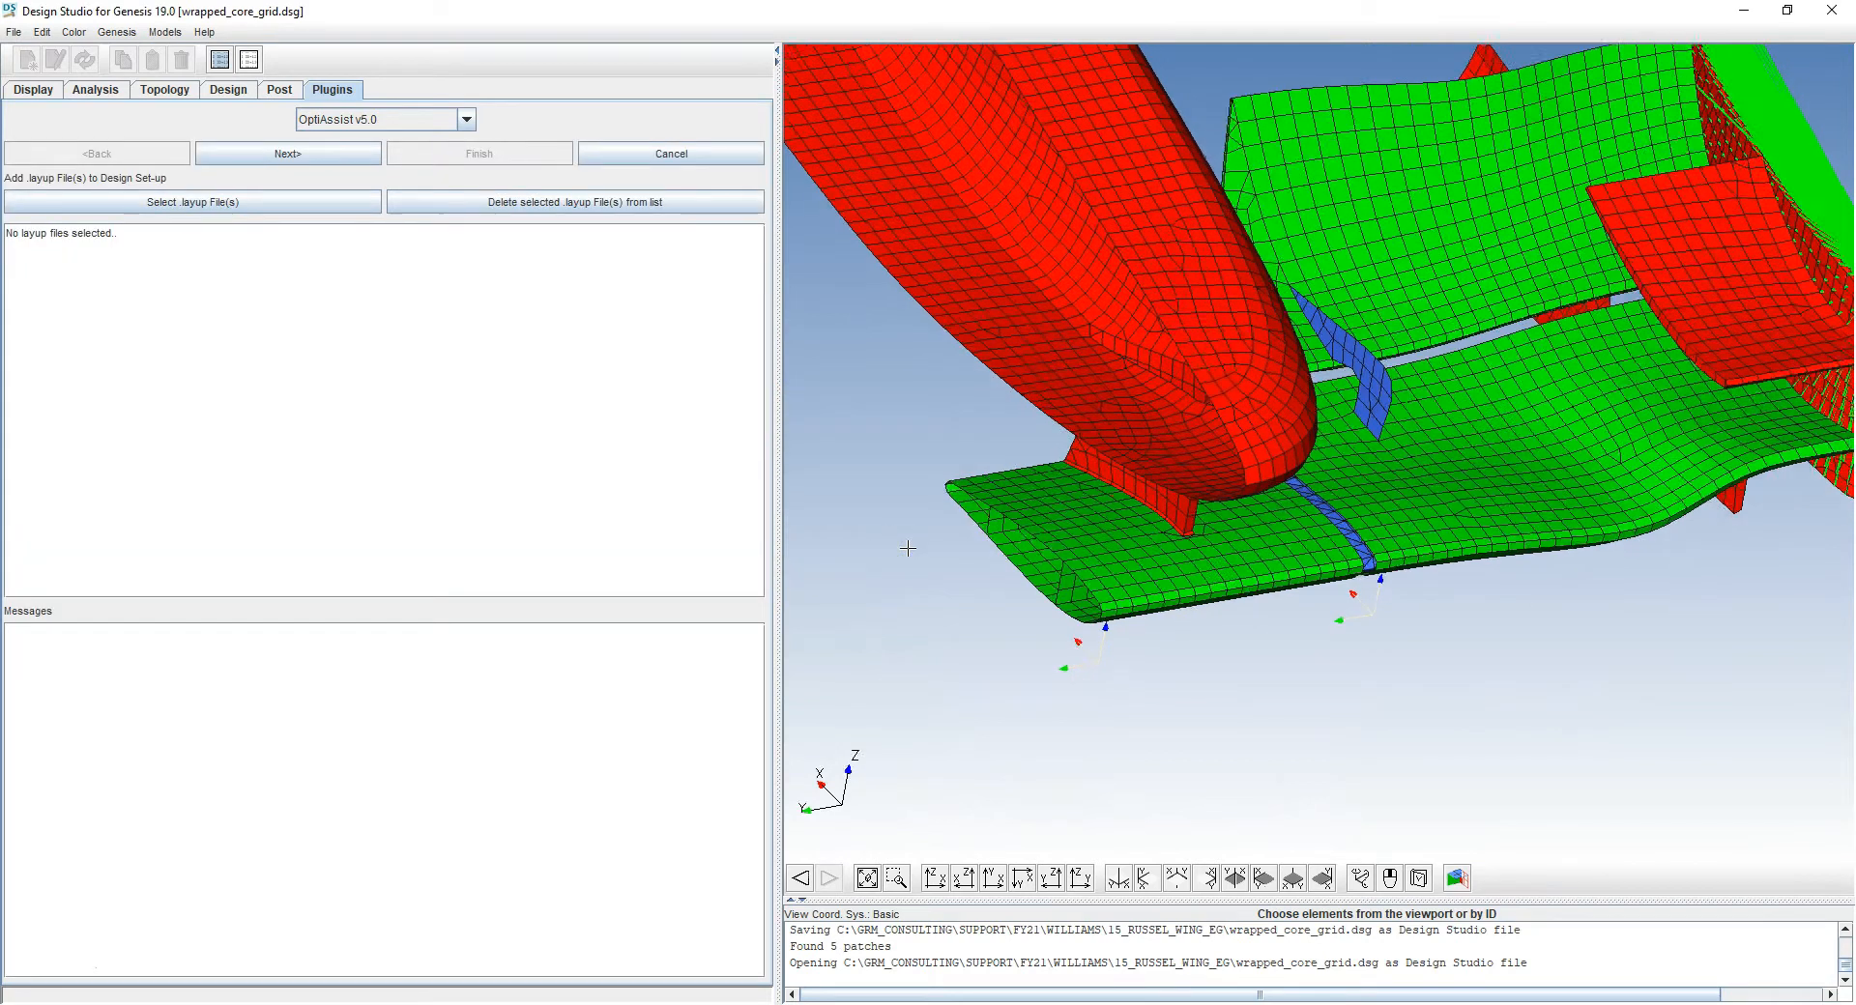
pyautogui.click(324, 161)
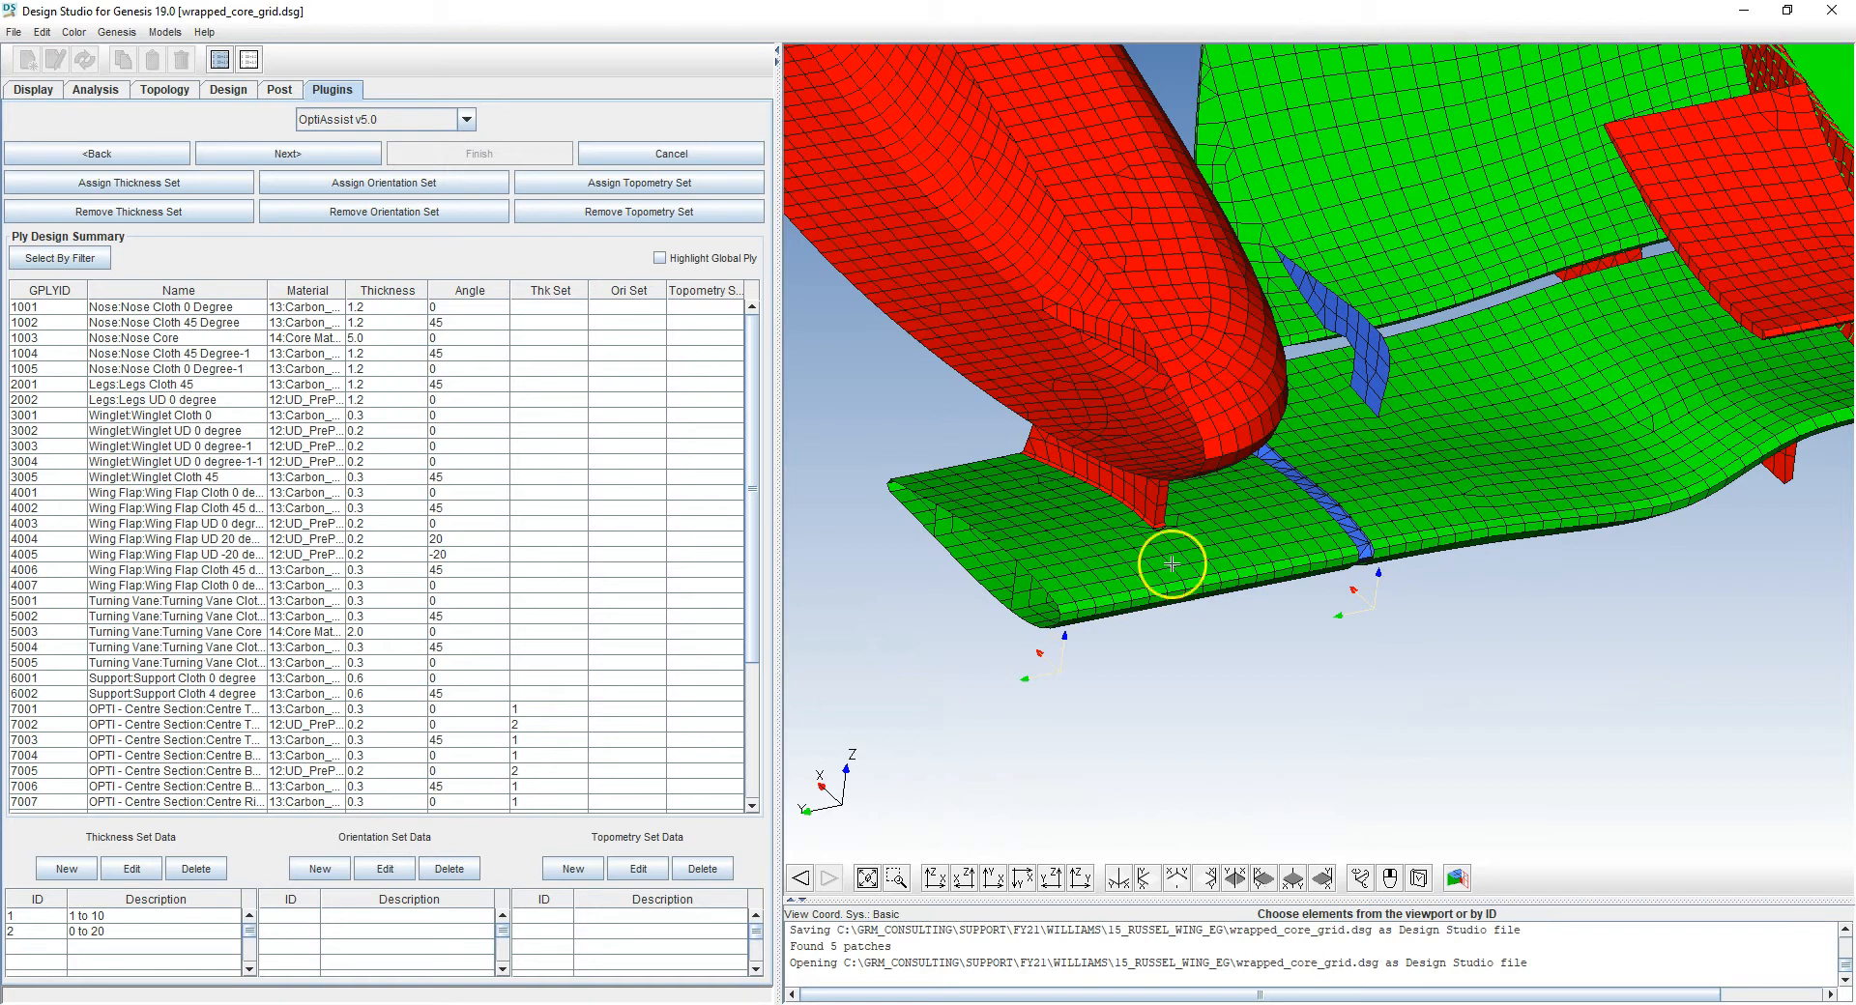
# Create a topometry set described as "centre" with User Patterns as its coarse method
pyautogui.click(569, 870)
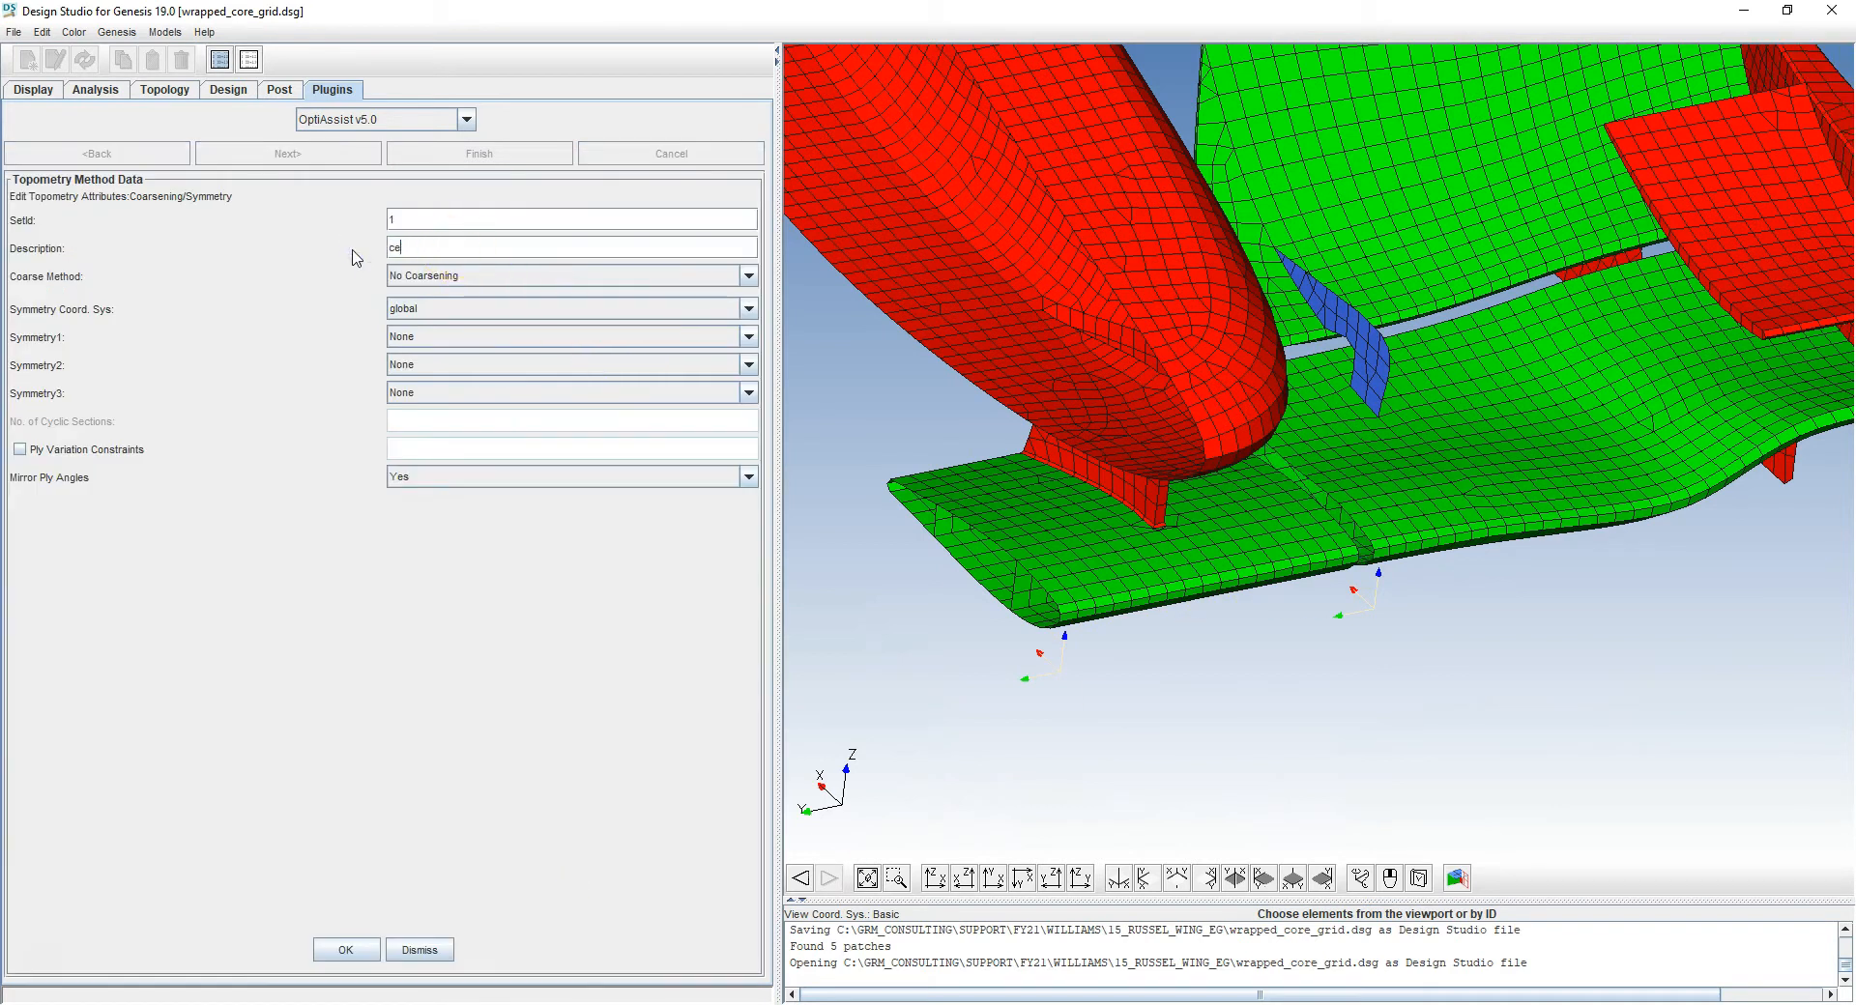
pyautogui.click(421, 275)
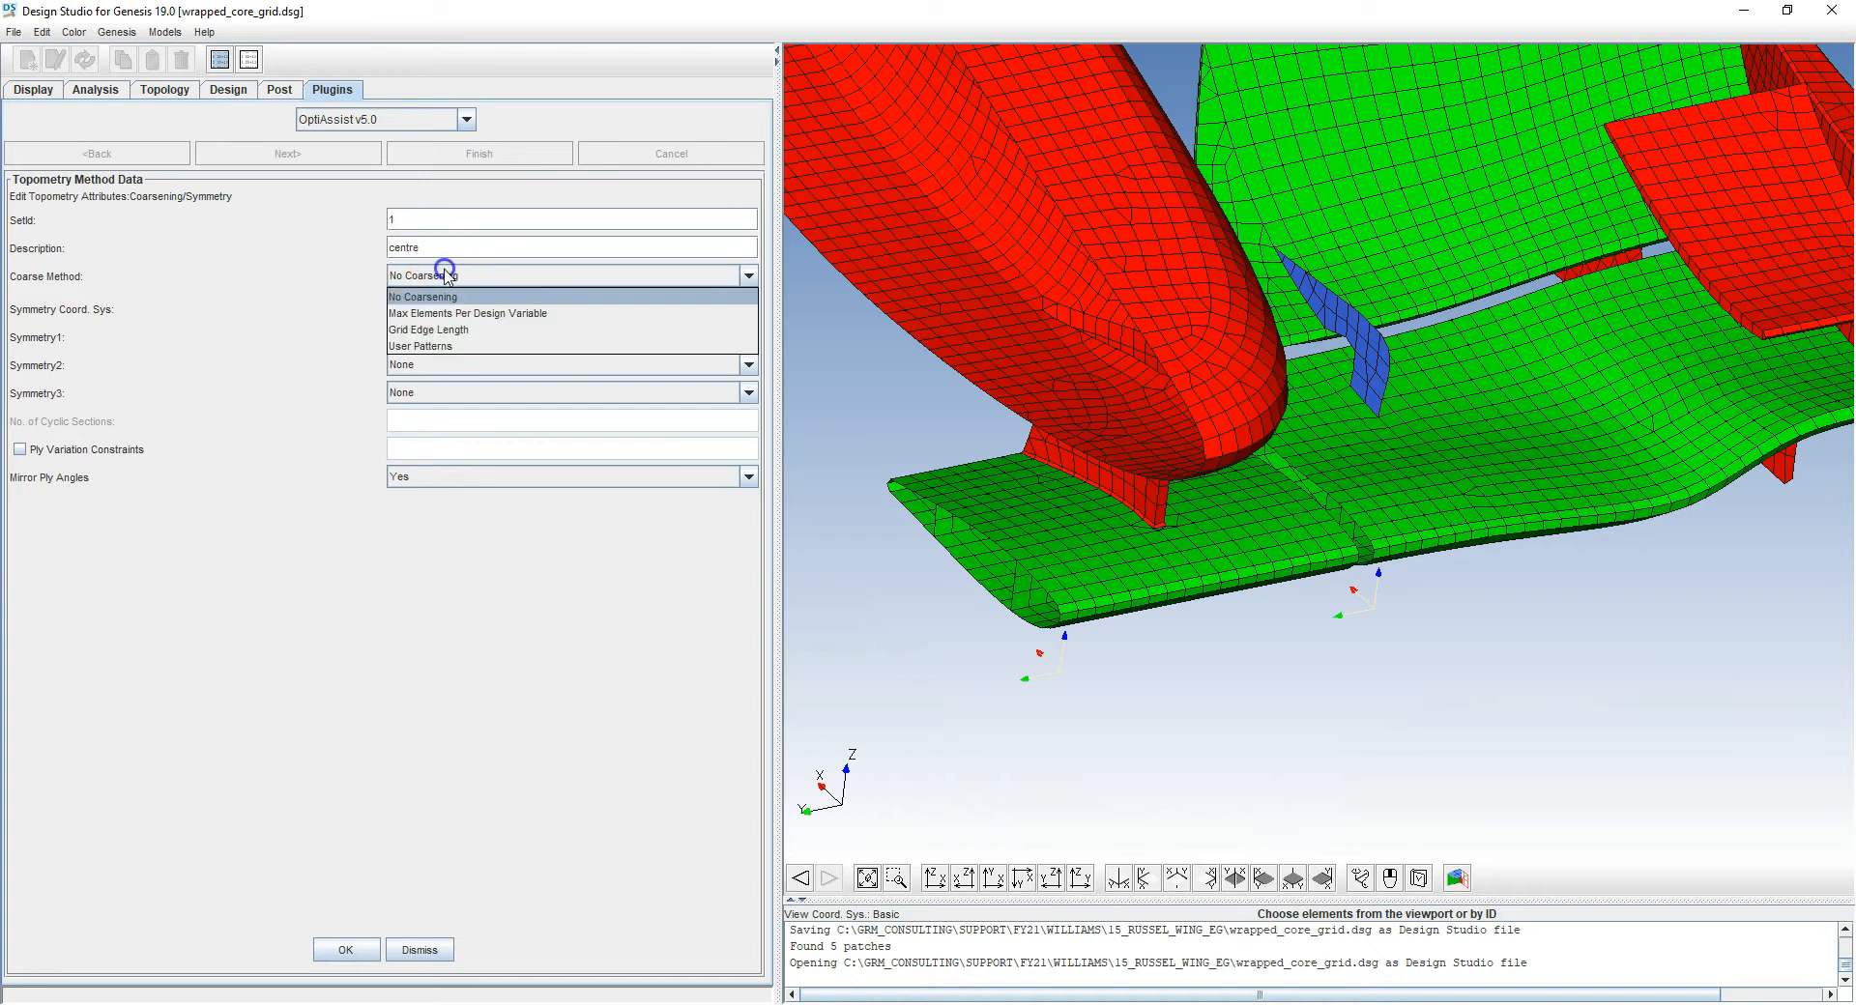
pyautogui.click(440, 332)
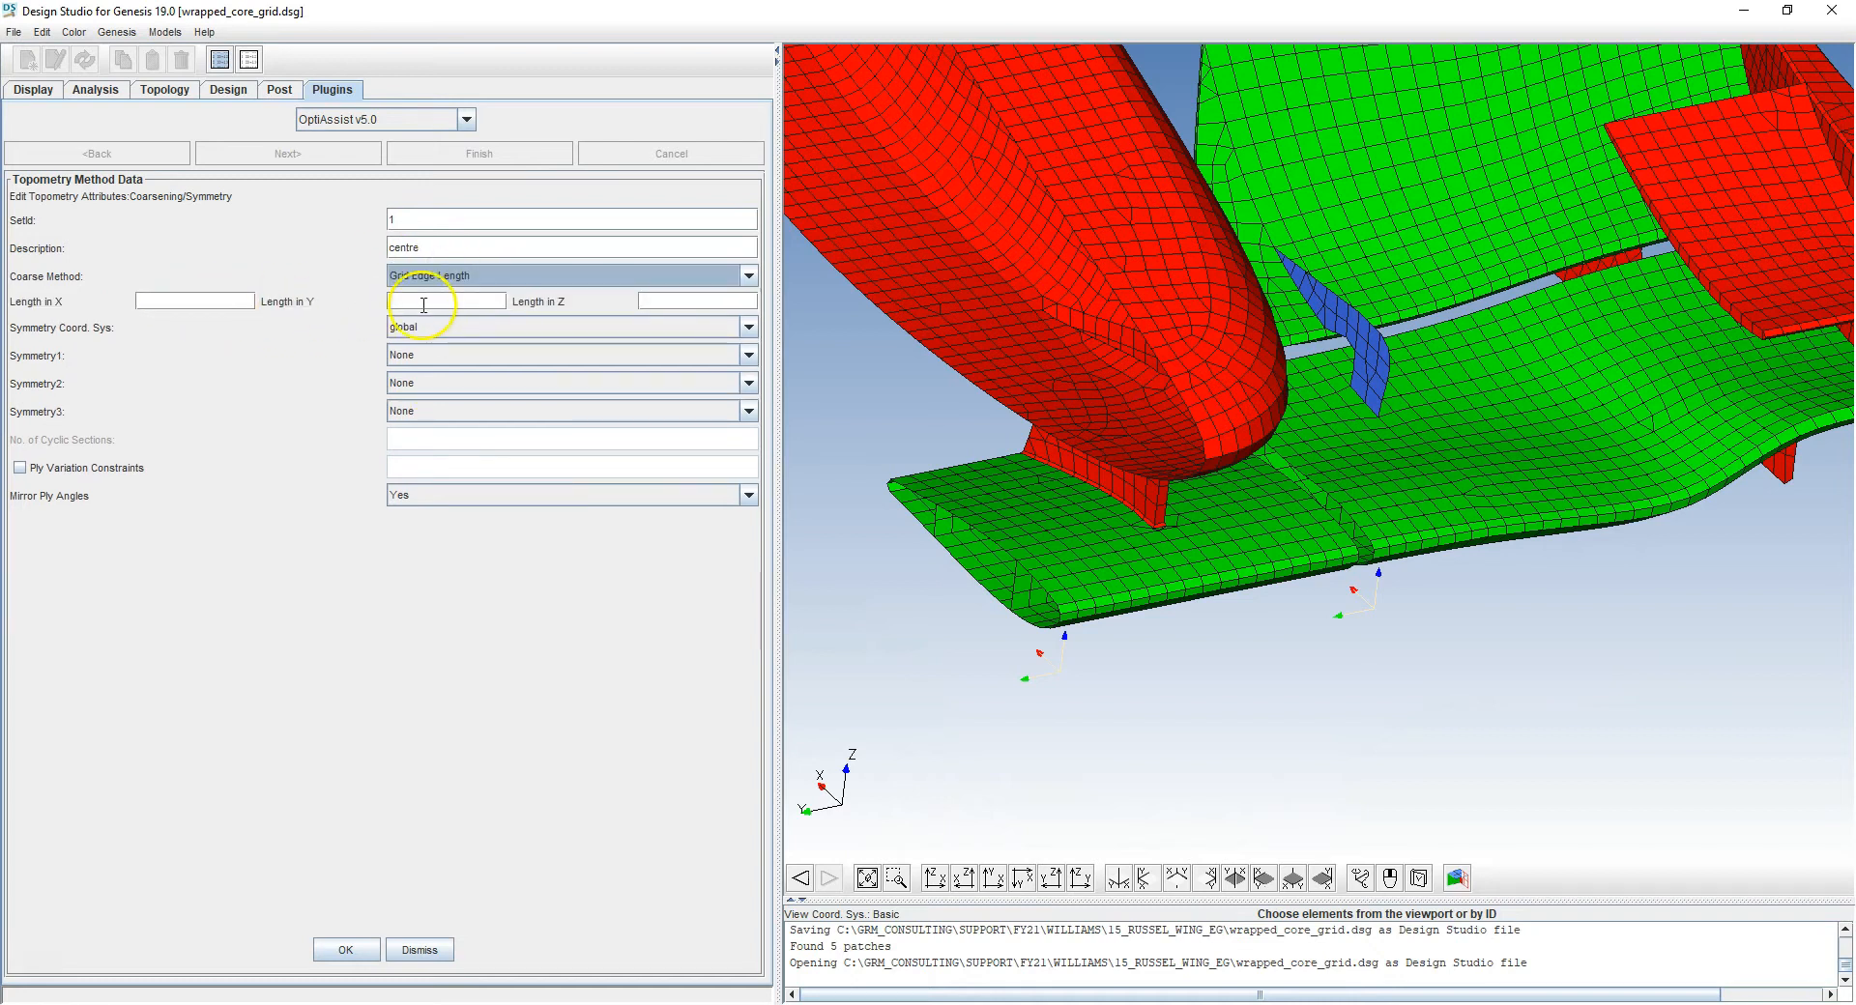
pyautogui.click(422, 275)
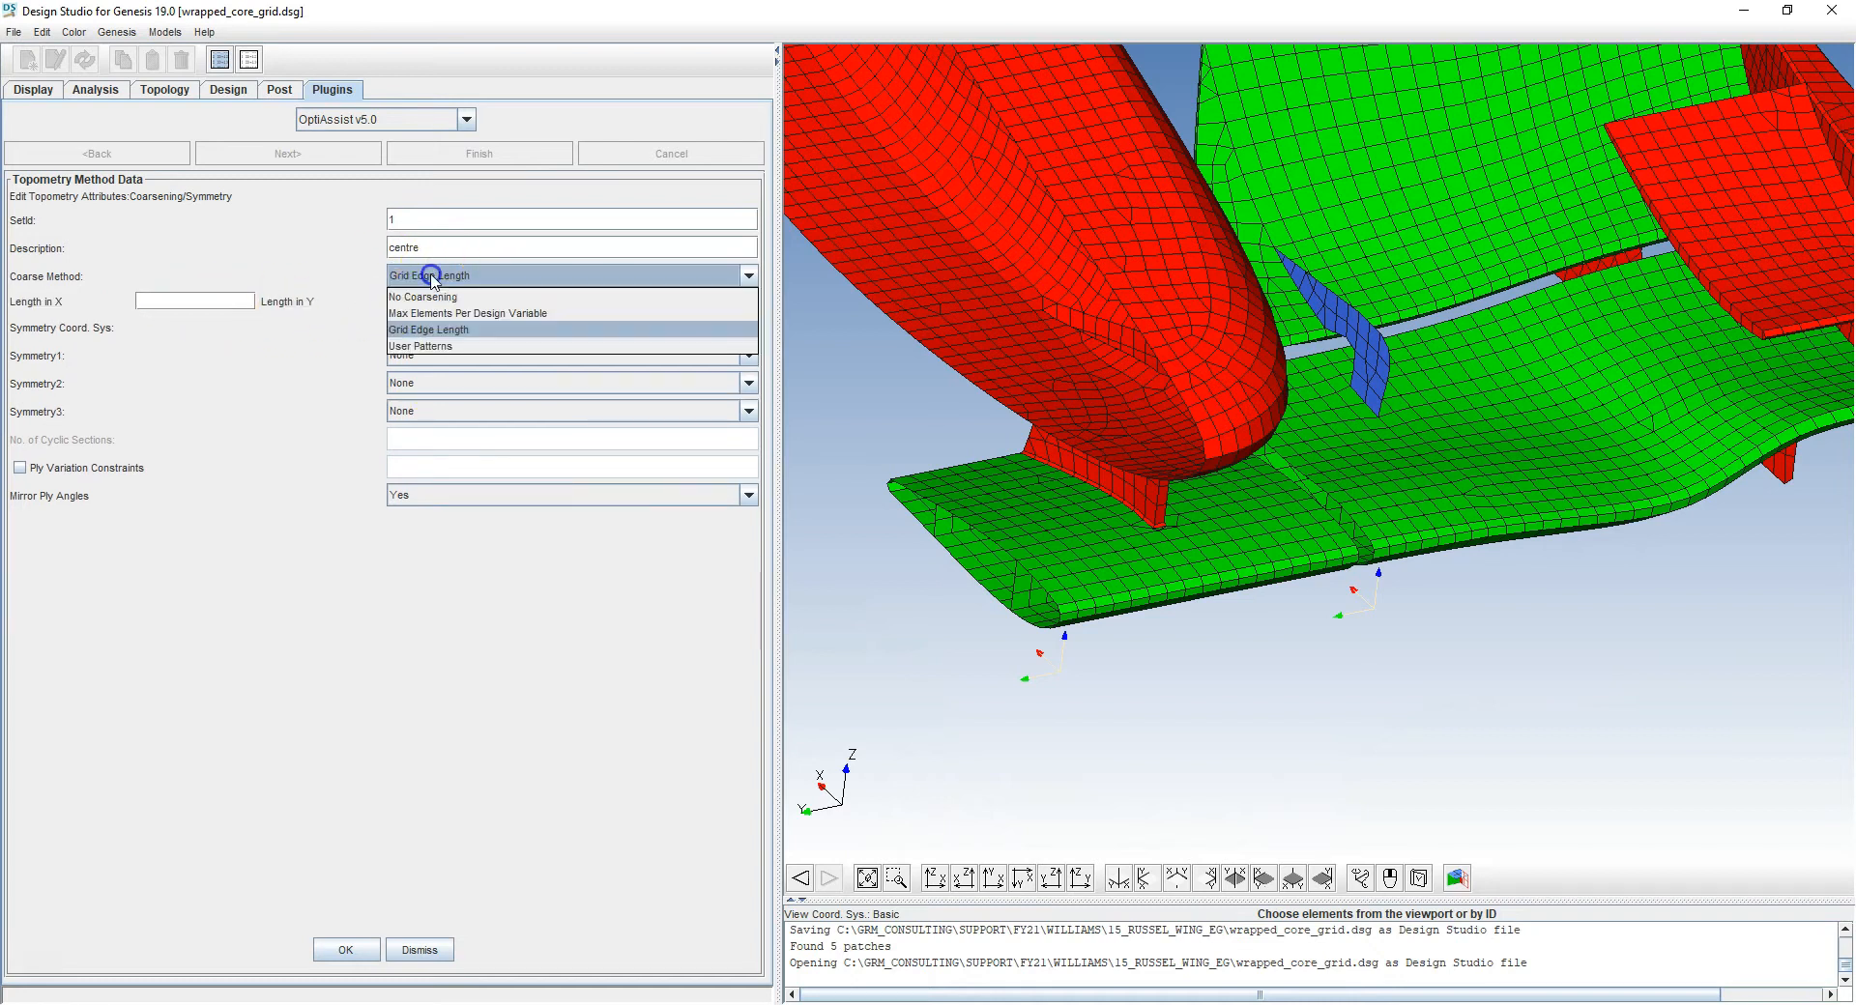
pyautogui.click(438, 347)
# Generate grid patterns for the OPTI - Centre Section laminate with lengths X 1000, Y 50 and Z 1000
pyautogui.click(427, 310)
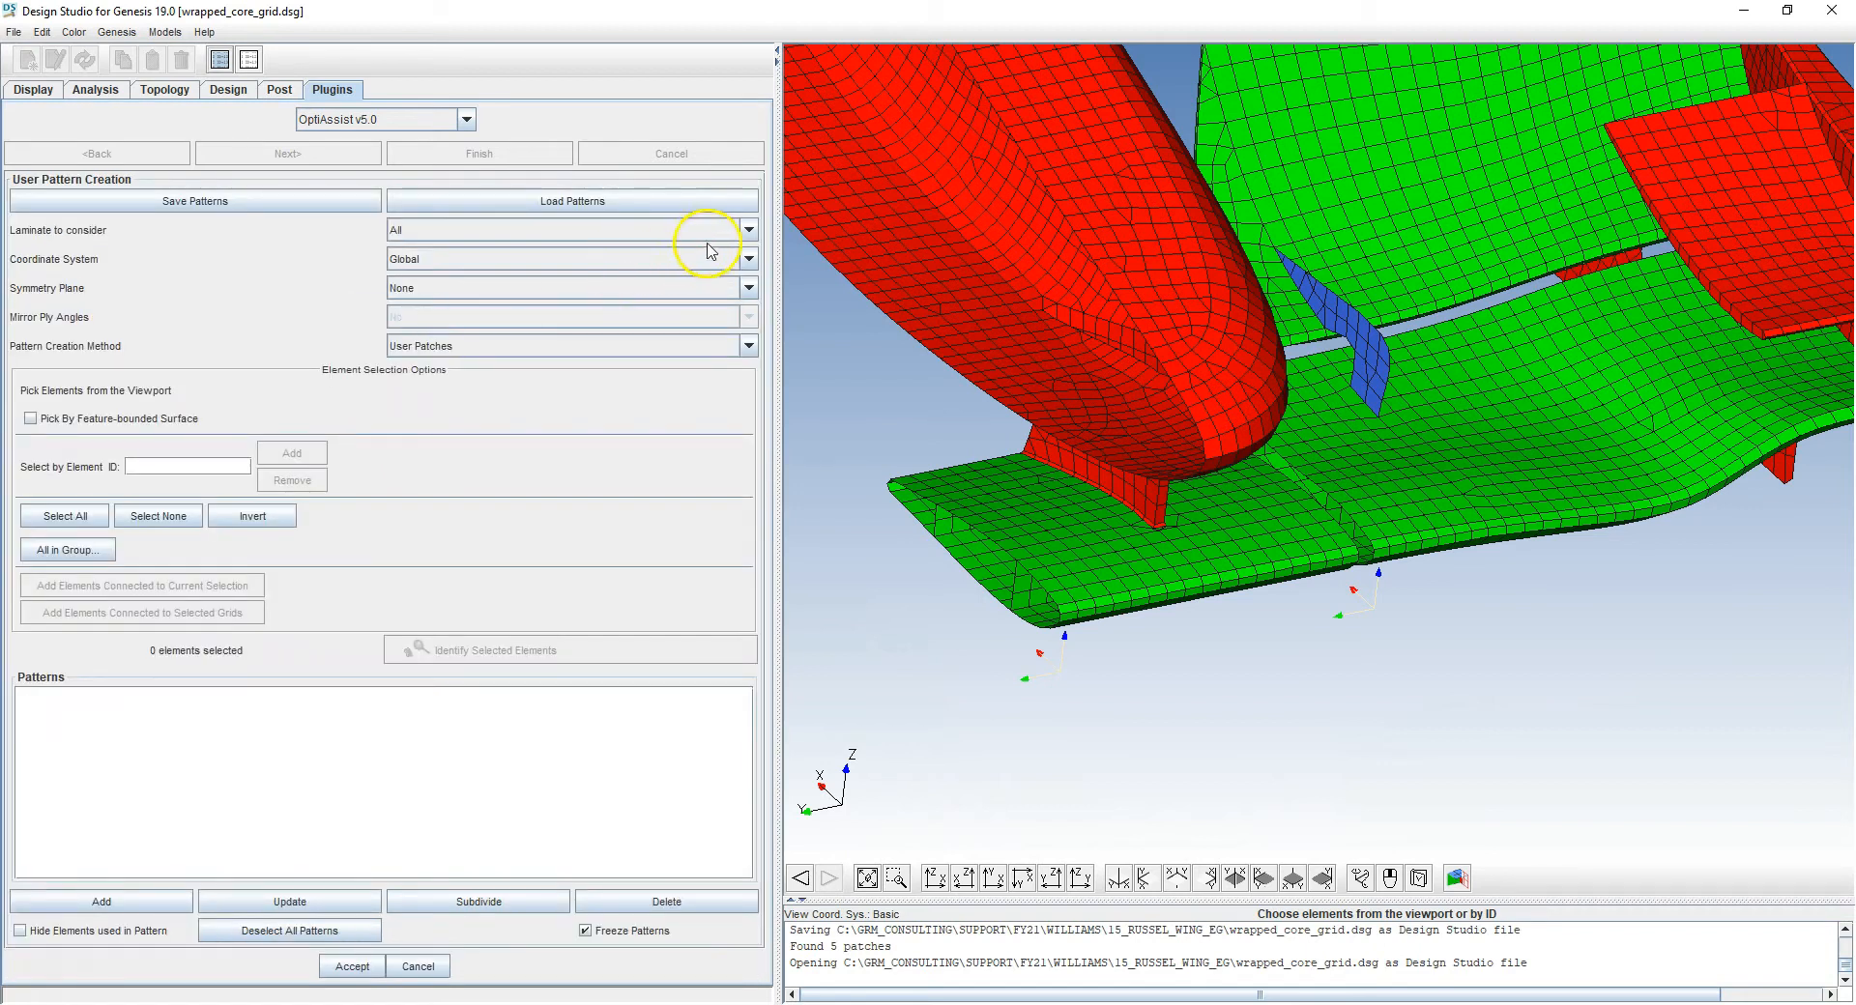
pyautogui.click(747, 231)
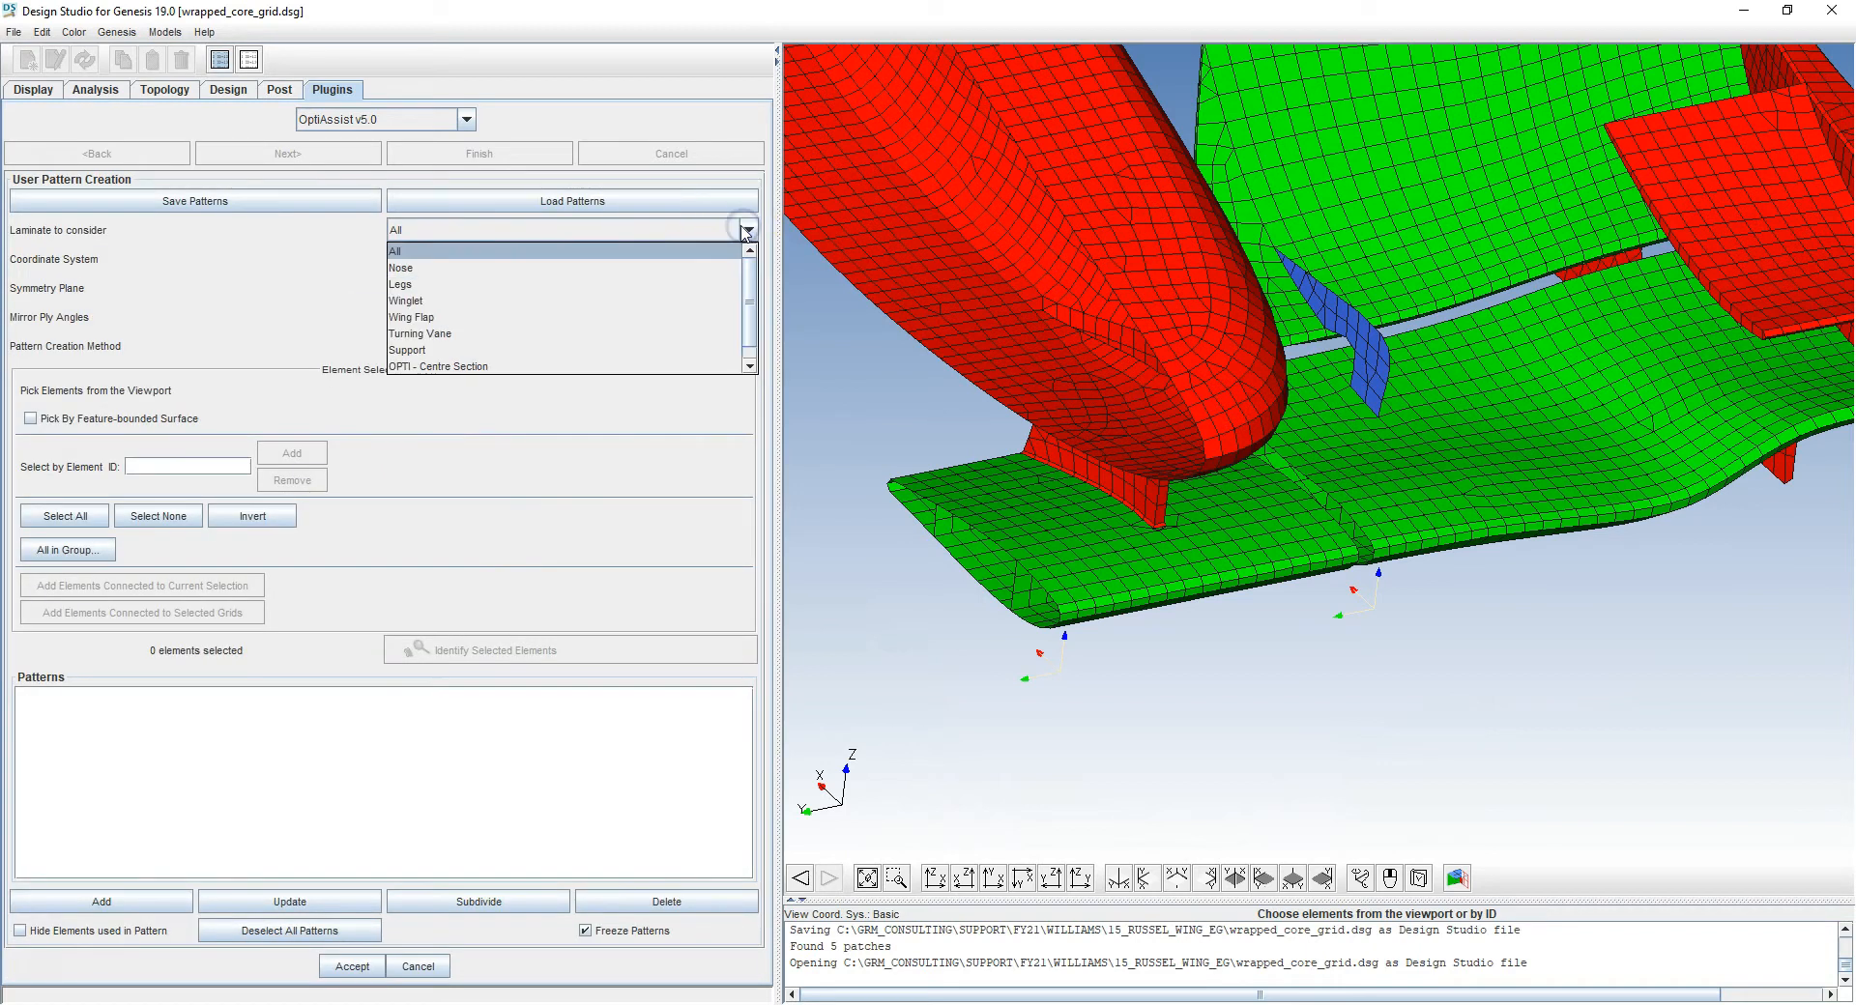
pyautogui.click(510, 367)
pyautogui.click(481, 346)
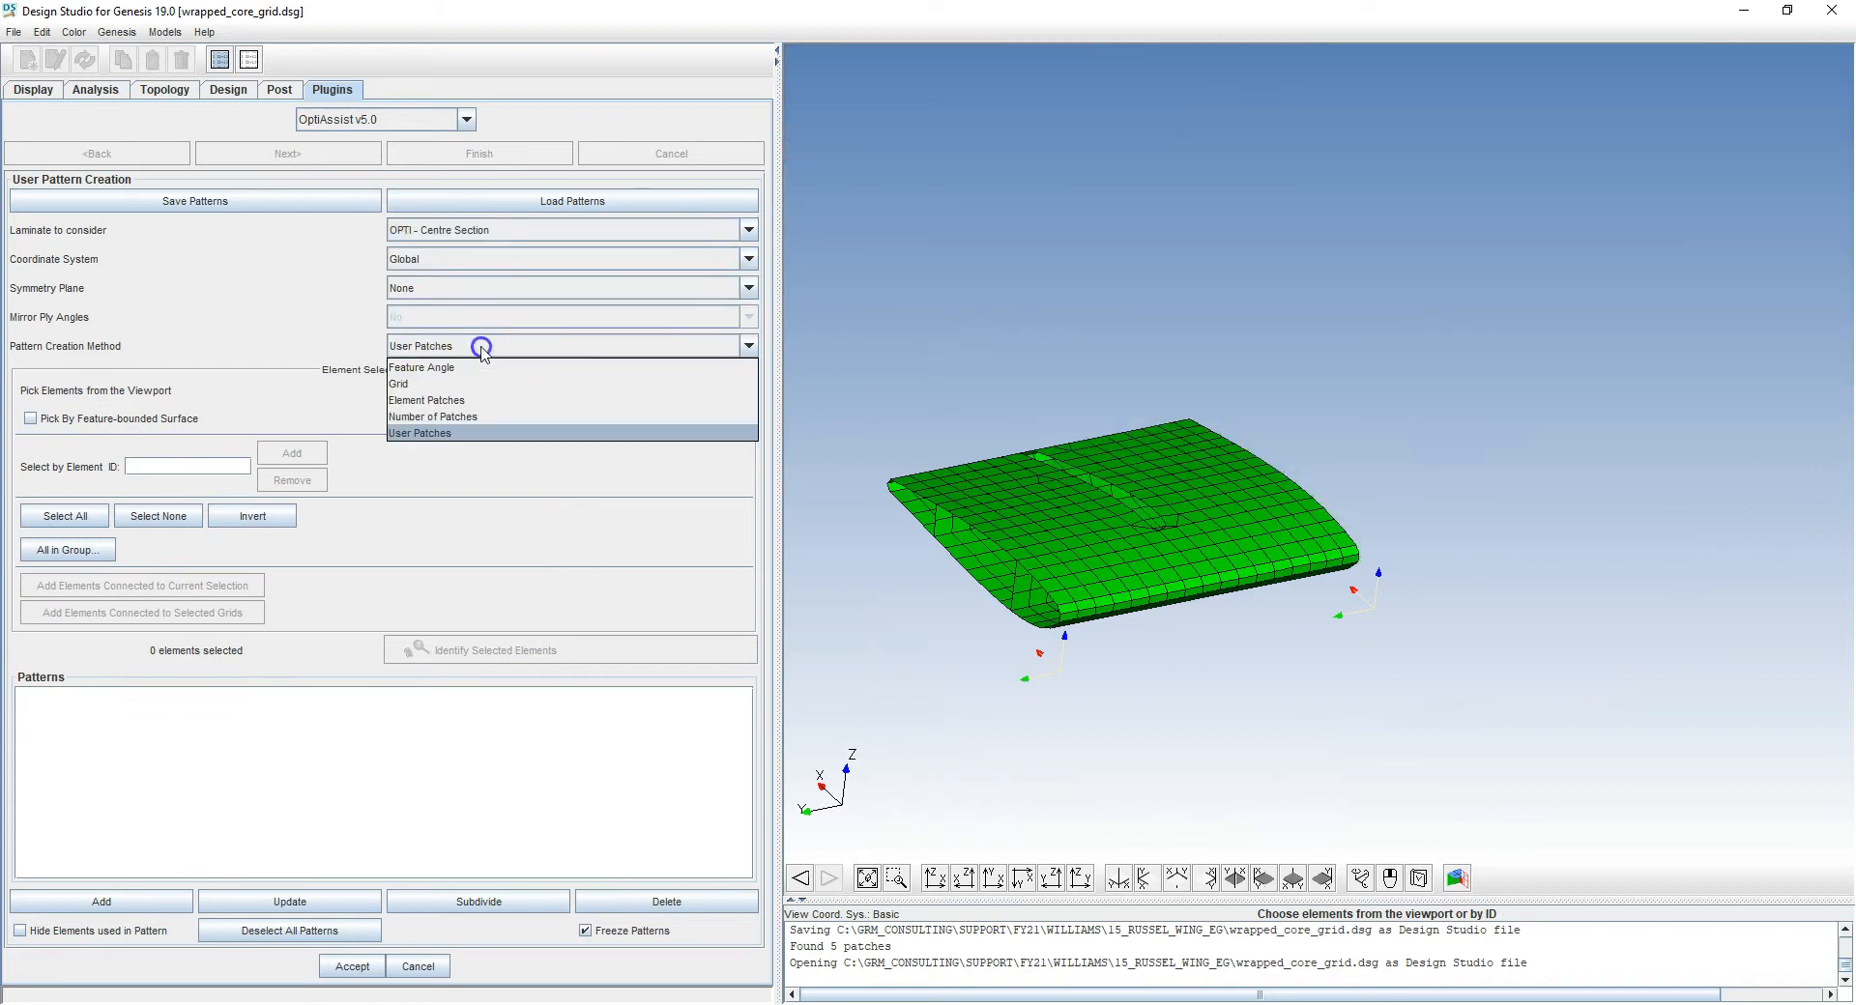
pyautogui.click(400, 383)
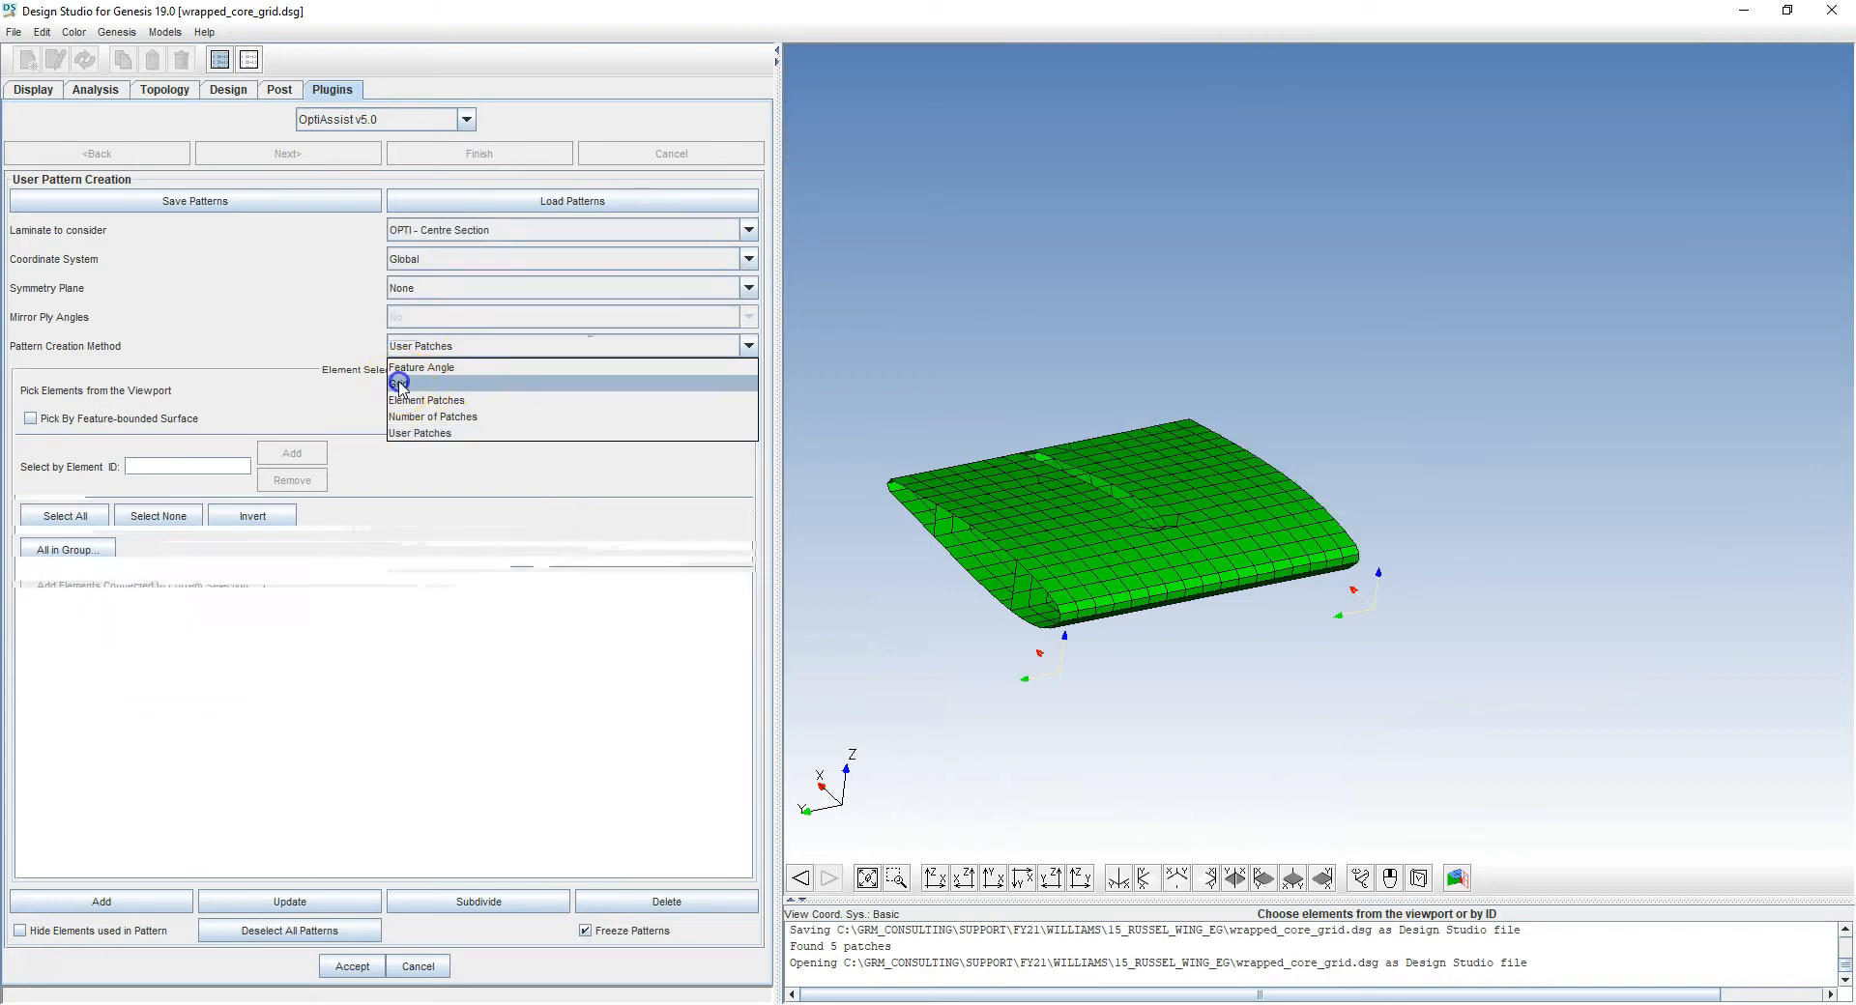
pyautogui.click(211, 374)
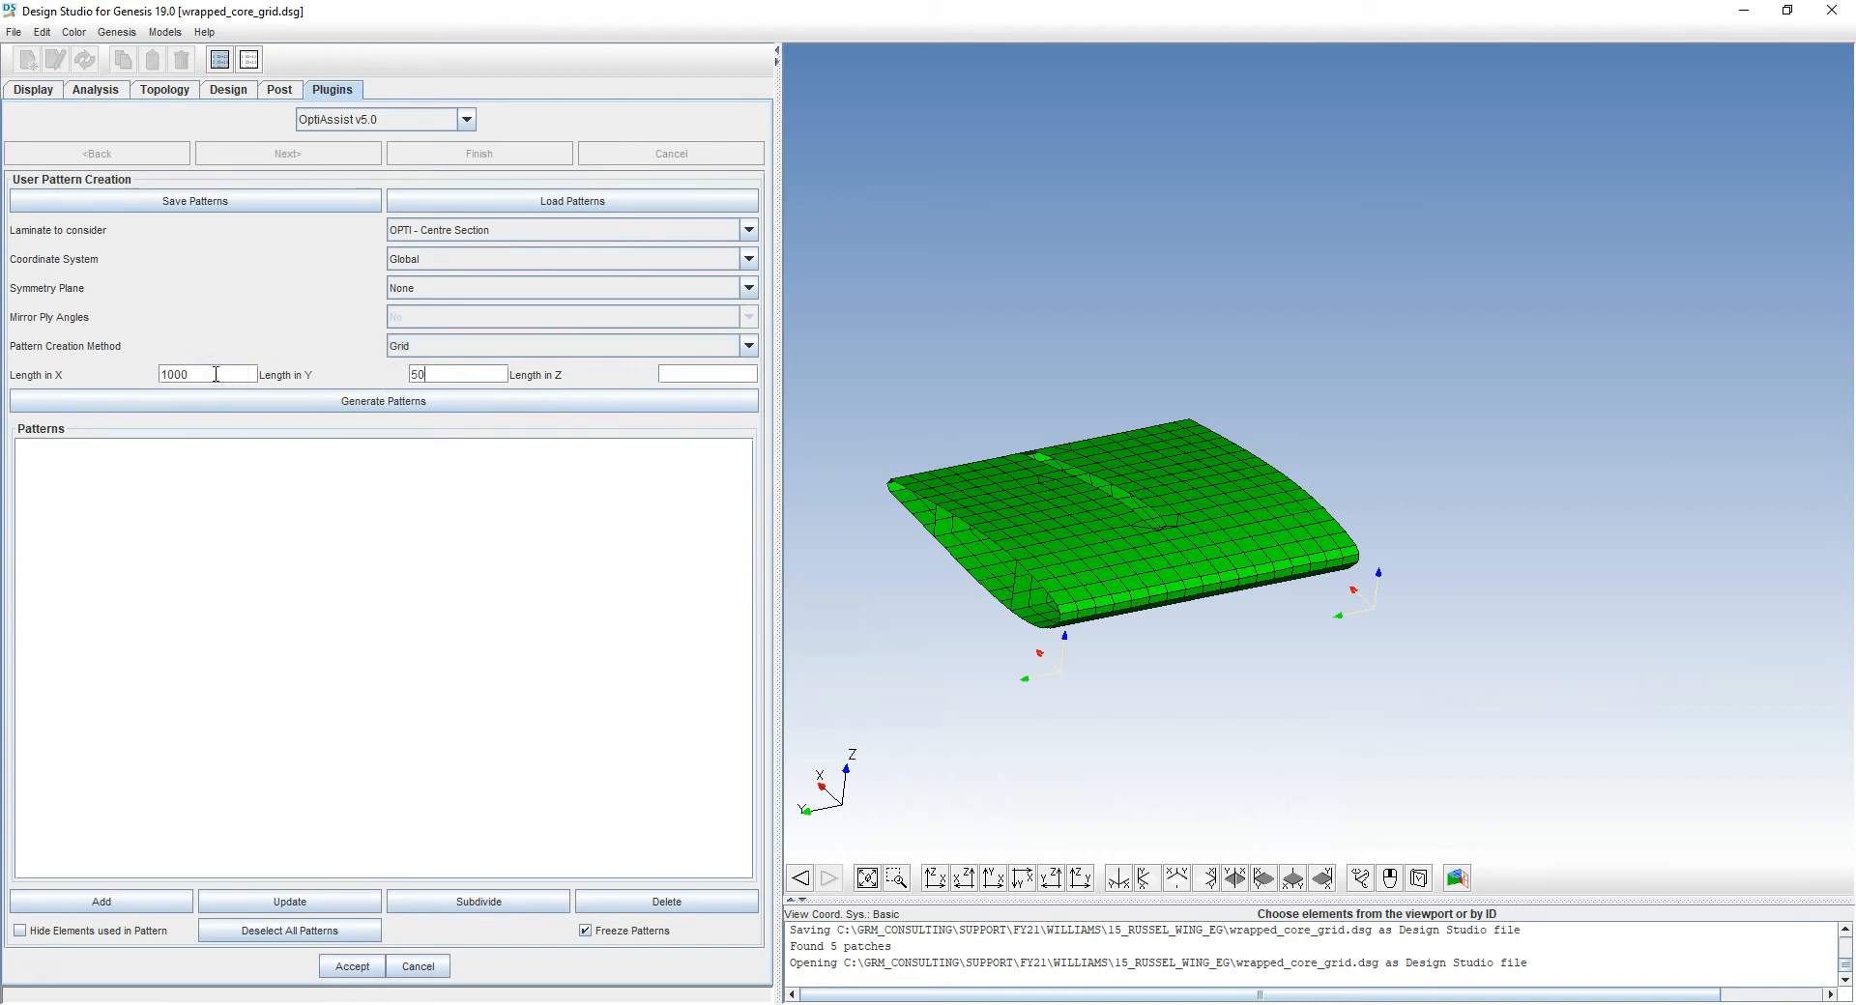
pyautogui.click(339, 400)
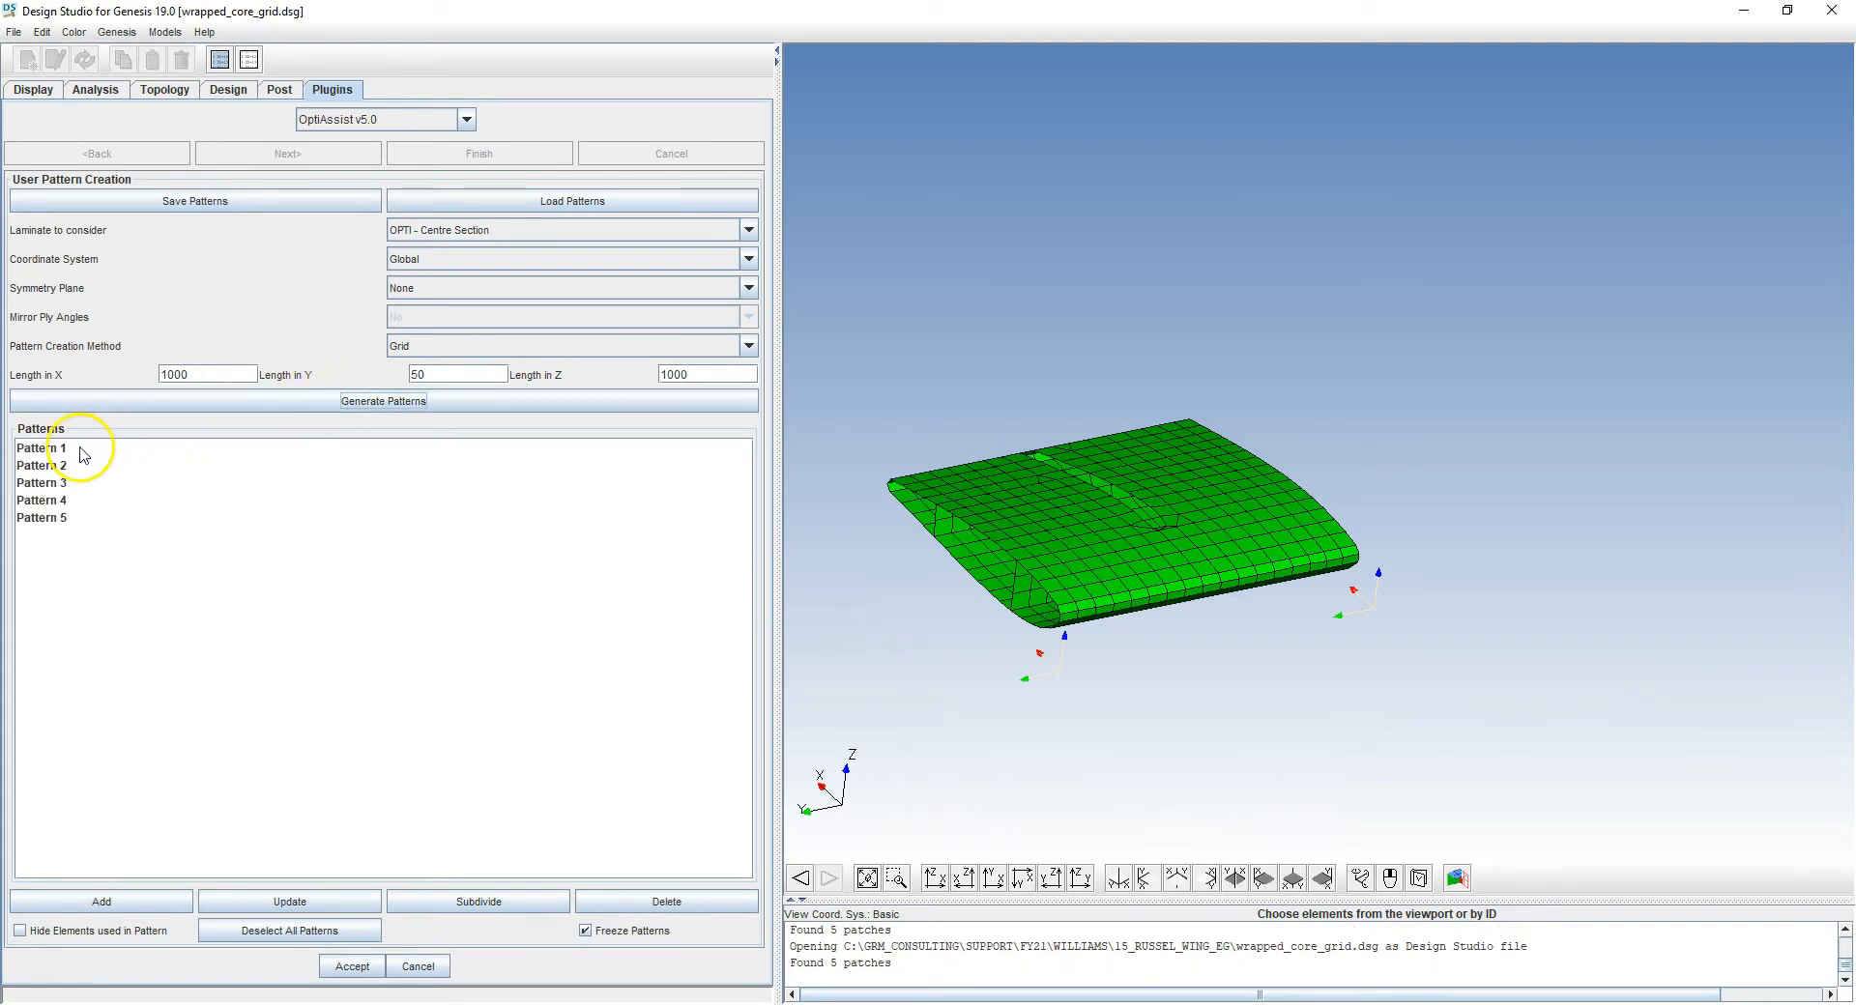
# Review Patterns 1 to 5 on the centre section, and accept them to complete the centre topometry set
pyautogui.click(78, 449)
pyautogui.moveTo(1226, 500); pyautogui.dragTo(1252, 474, button='middle')
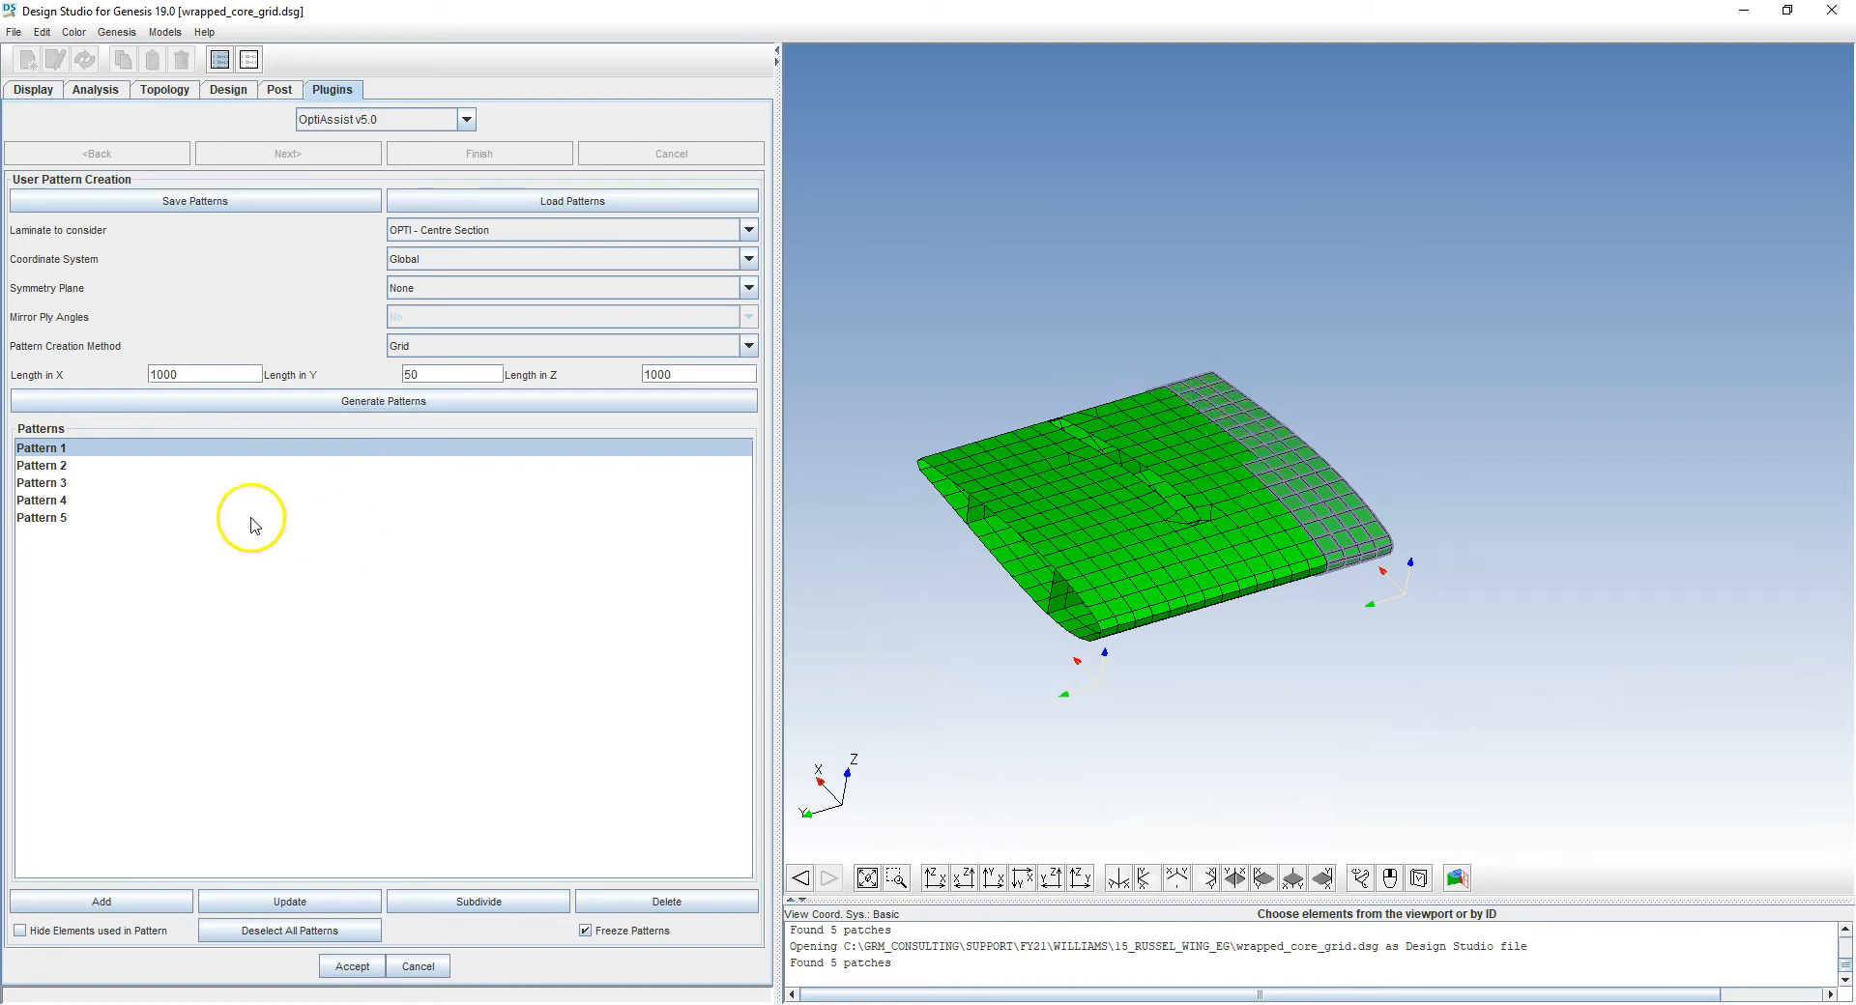
pyautogui.moveTo(1160, 543); pyautogui.dragTo(1251, 590, button='middle')
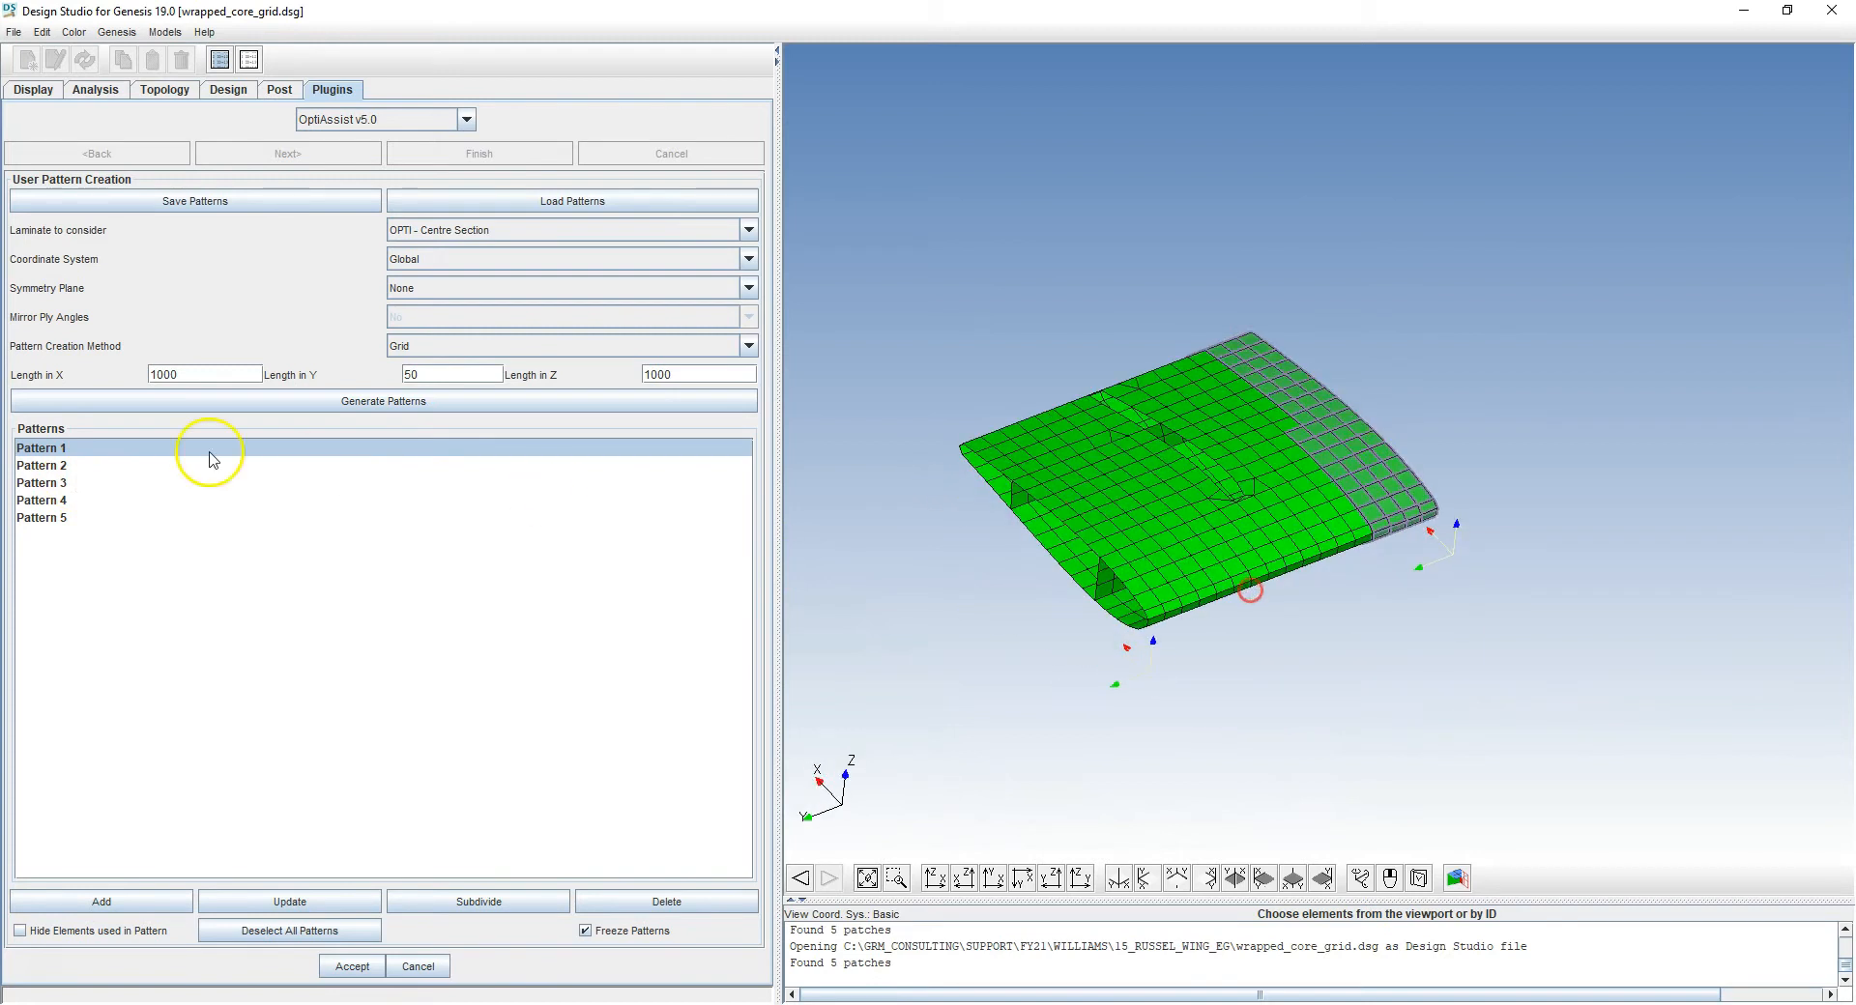
pyautogui.click(77, 463)
pyautogui.click(67, 483)
pyautogui.click(69, 500)
pyautogui.click(60, 540)
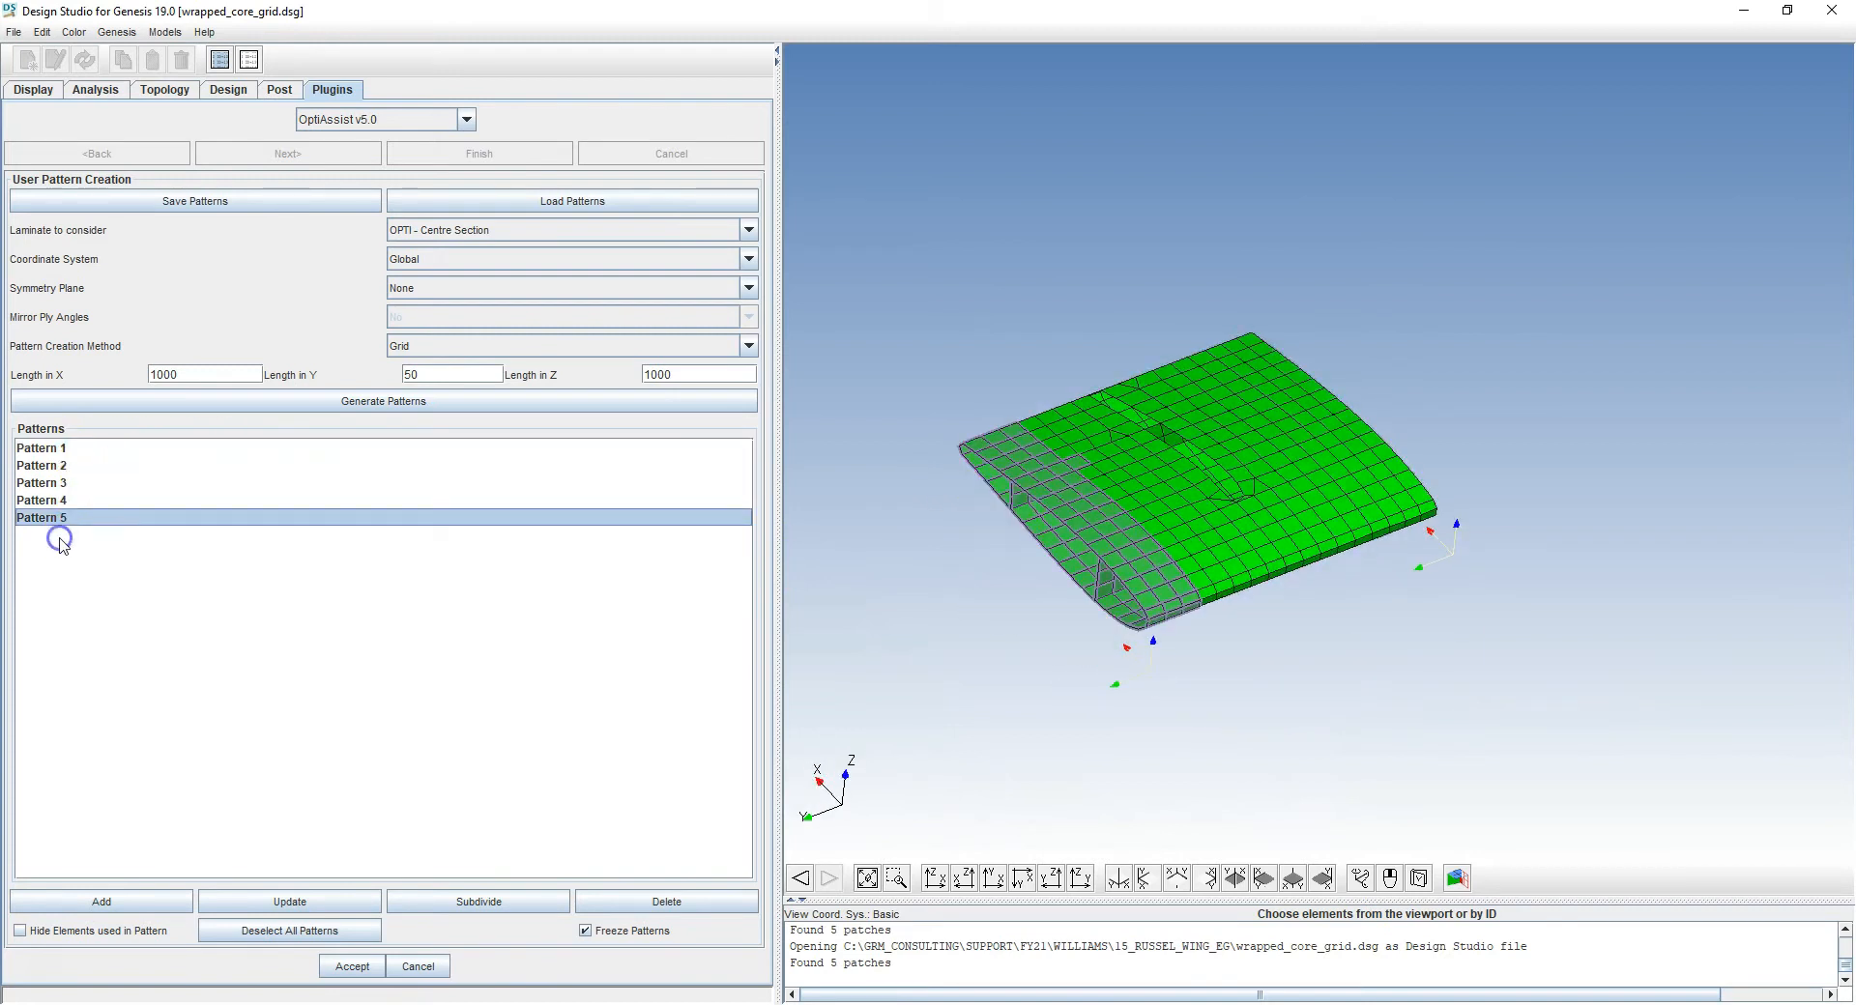
pyautogui.click(354, 968)
pyautogui.click(375, 955)
# Create a second topometry set described as "MW" with User Patterns as its coarse method
pyautogui.click(567, 863)
pyautogui.click(451, 245)
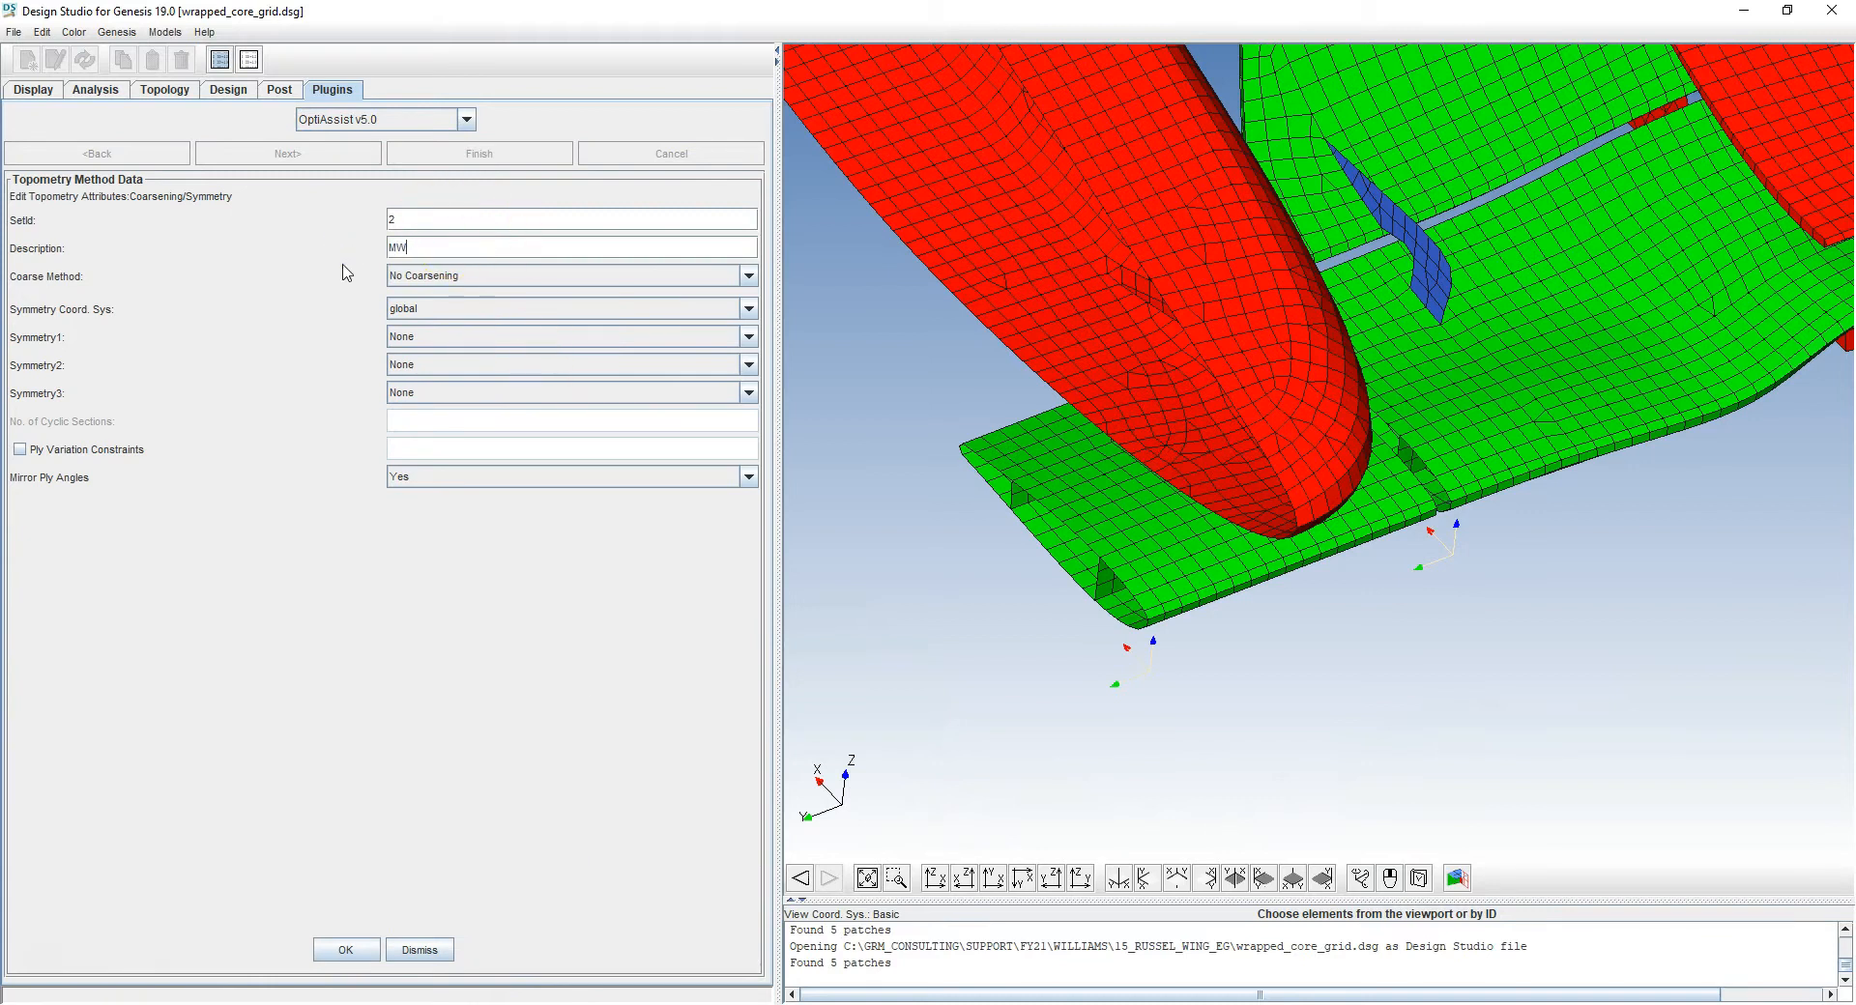
pyautogui.click(442, 278)
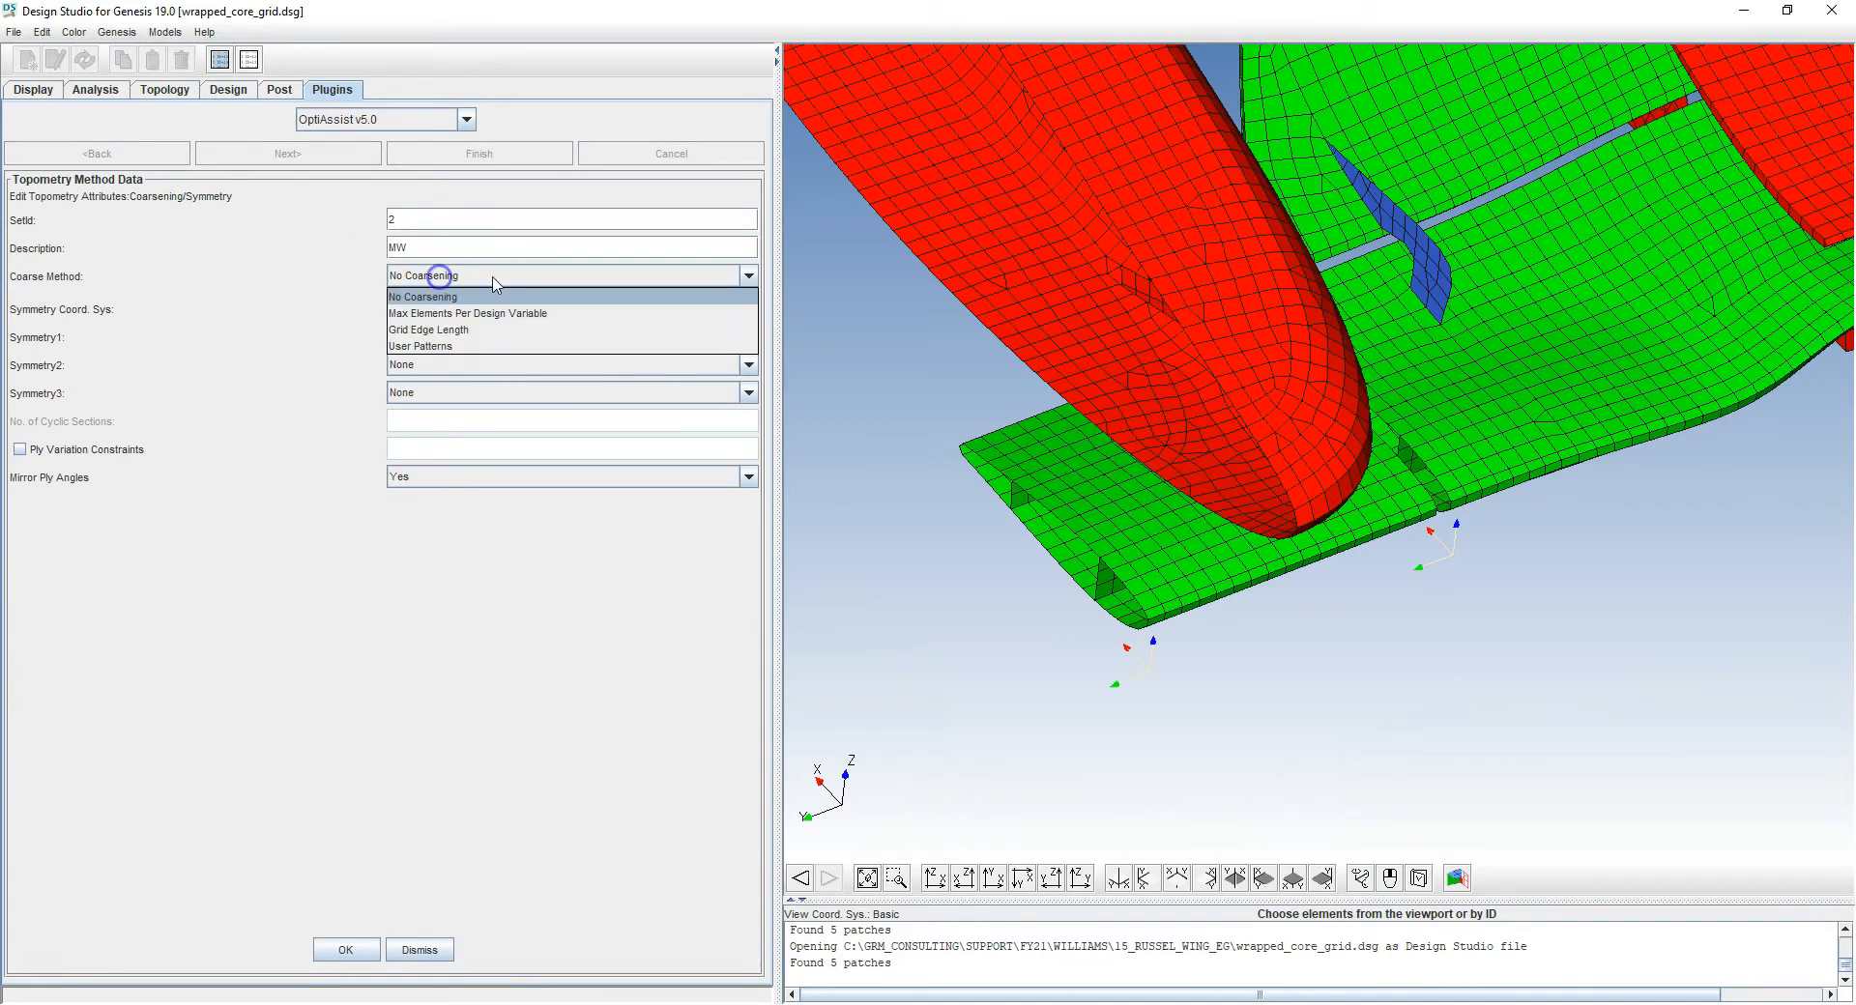
pyautogui.click(458, 345)
# Generate grid patterns for the OPTI - Main Wing laminate with lengths X 1000, Y 50 and Z 1000
pyautogui.click(437, 310)
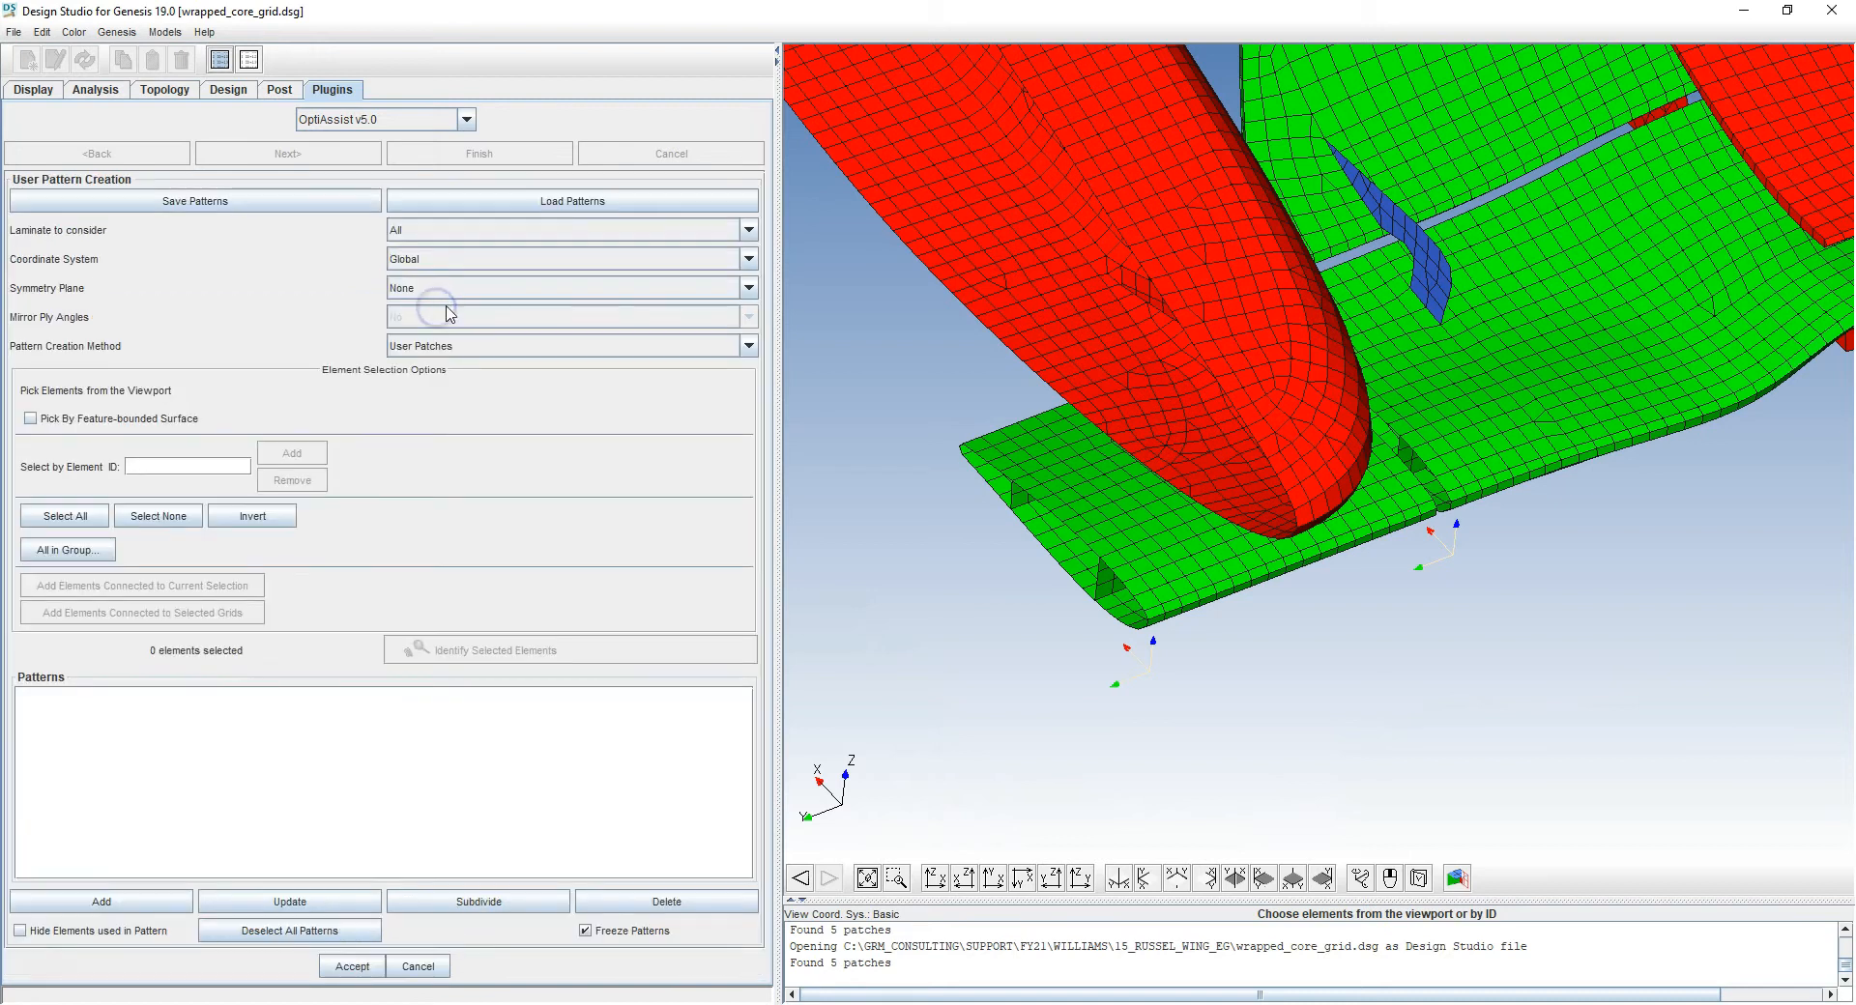
pyautogui.click(450, 348)
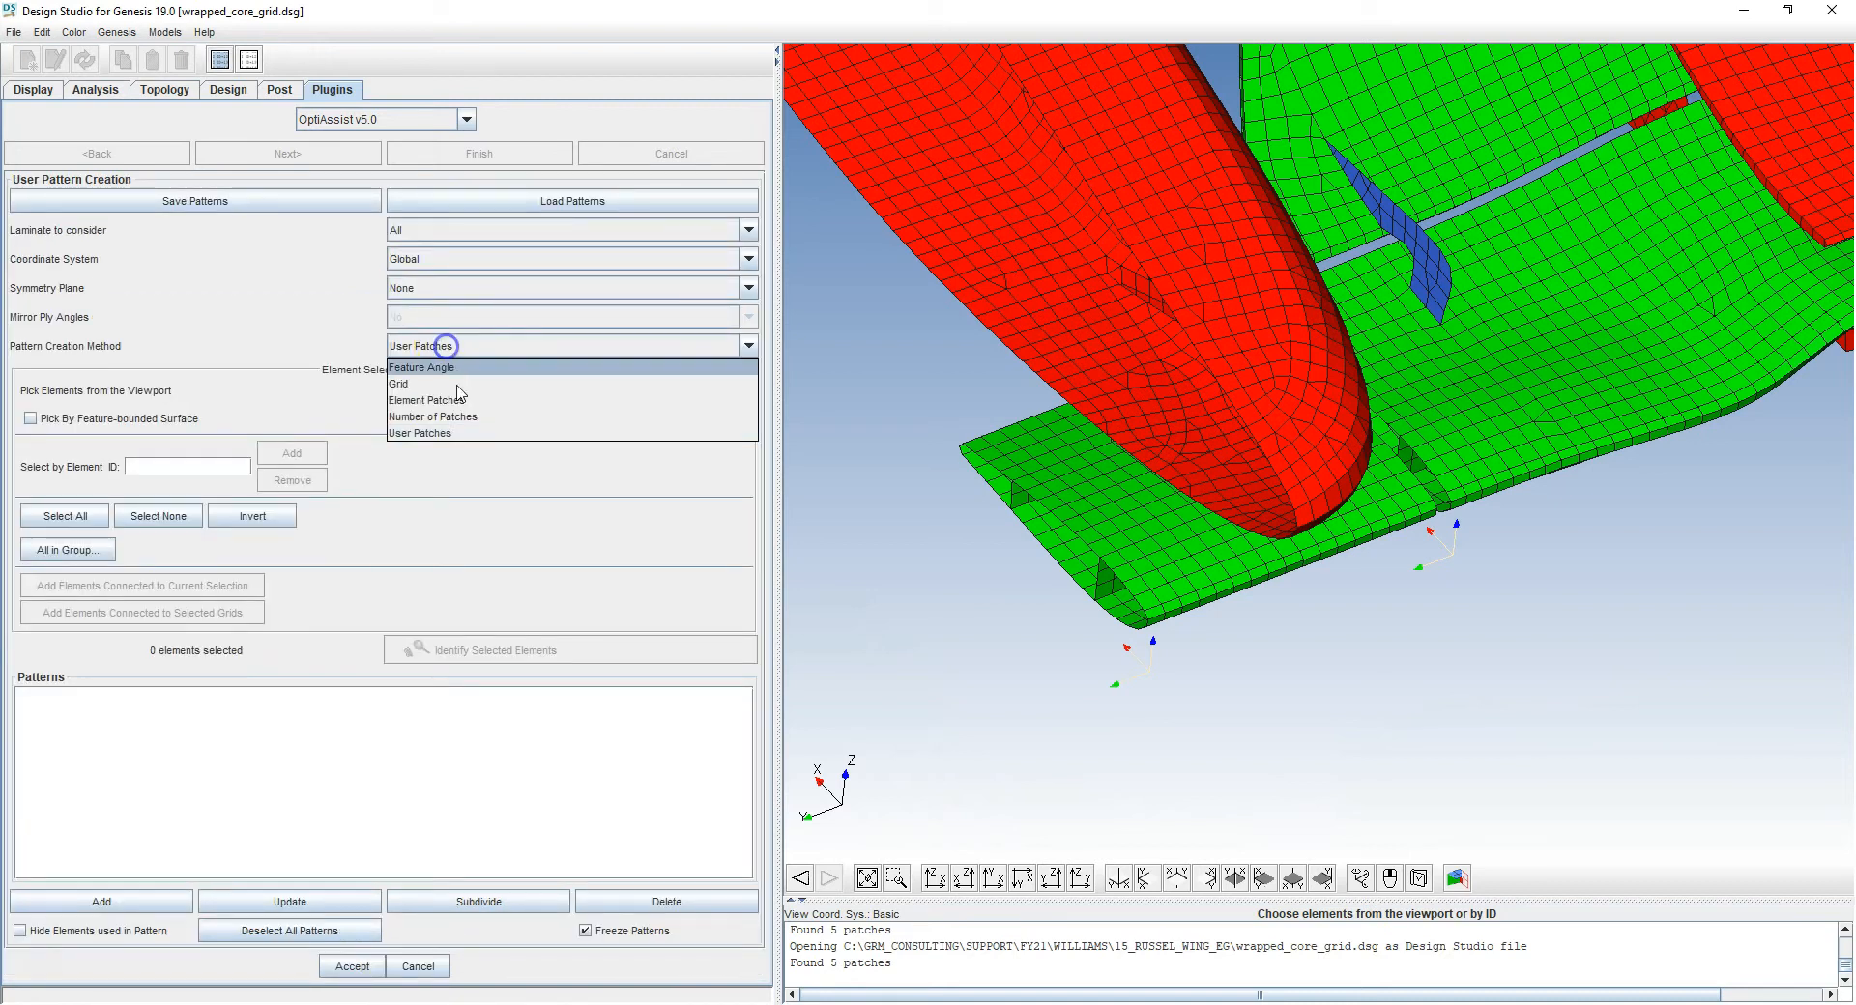
pyautogui.click(427, 230)
pyautogui.scroll(-1, 468, 319)
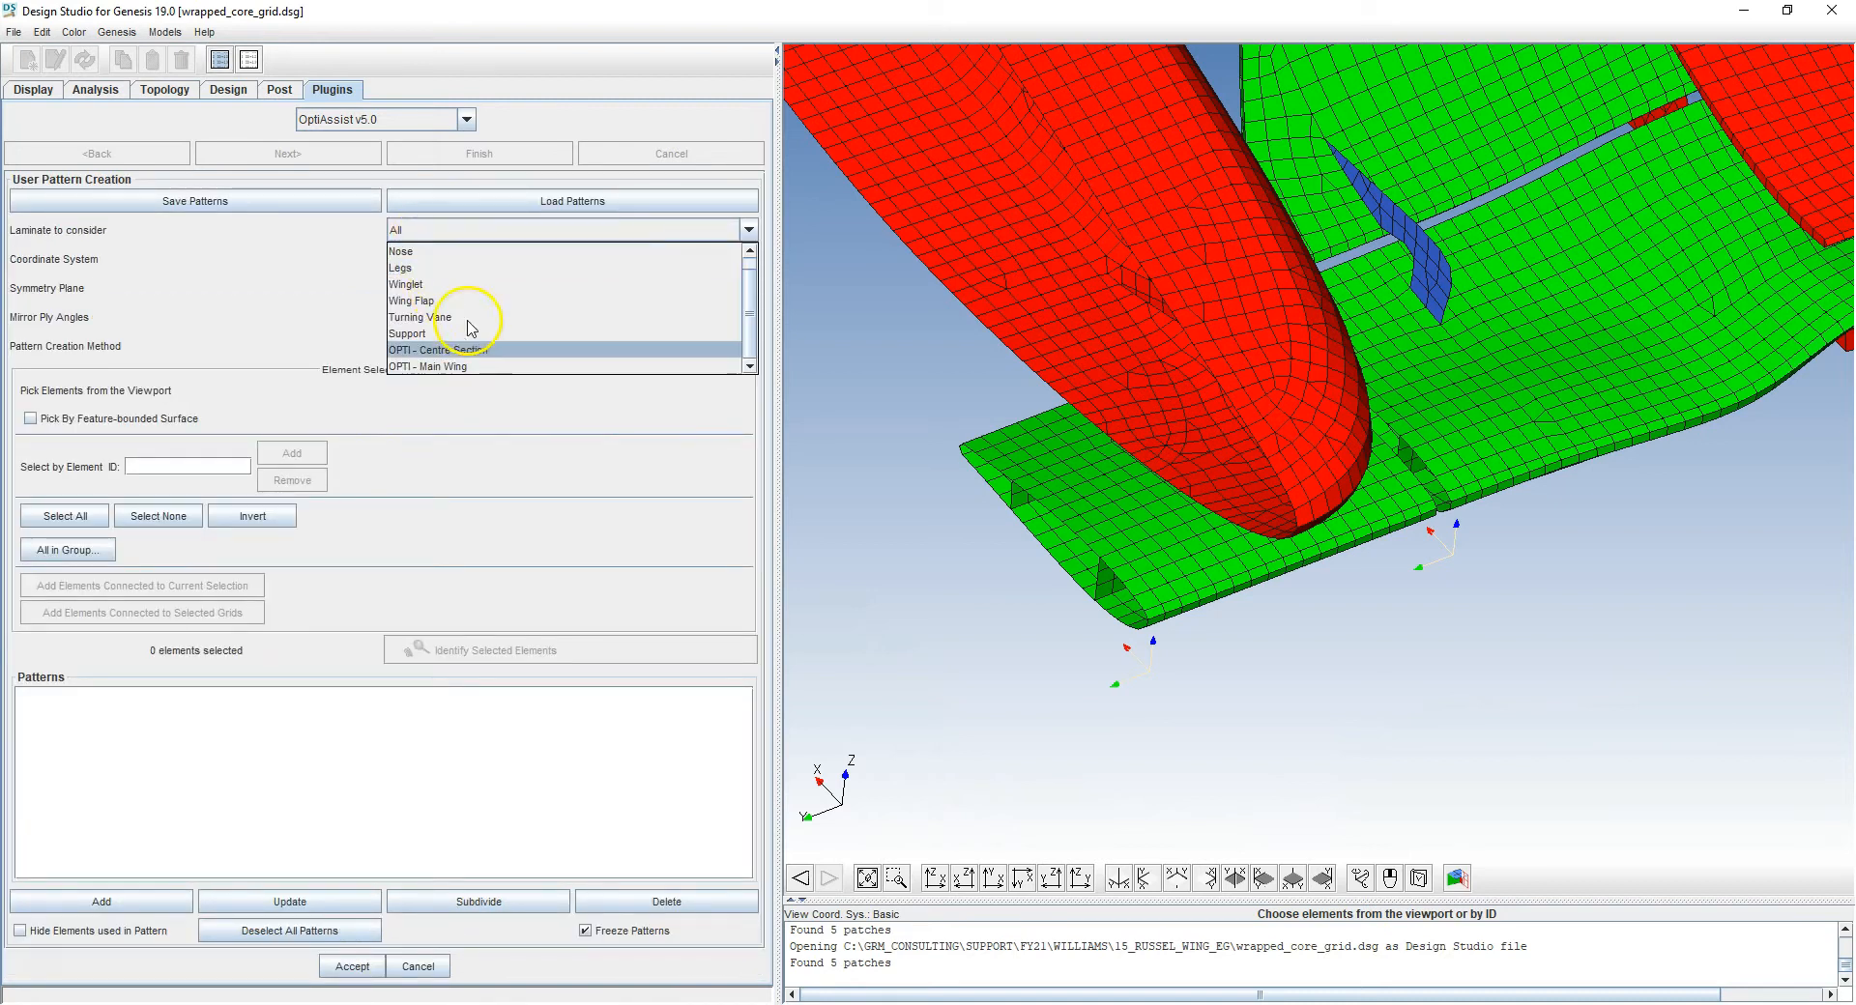
pyautogui.click(446, 368)
pyautogui.click(450, 346)
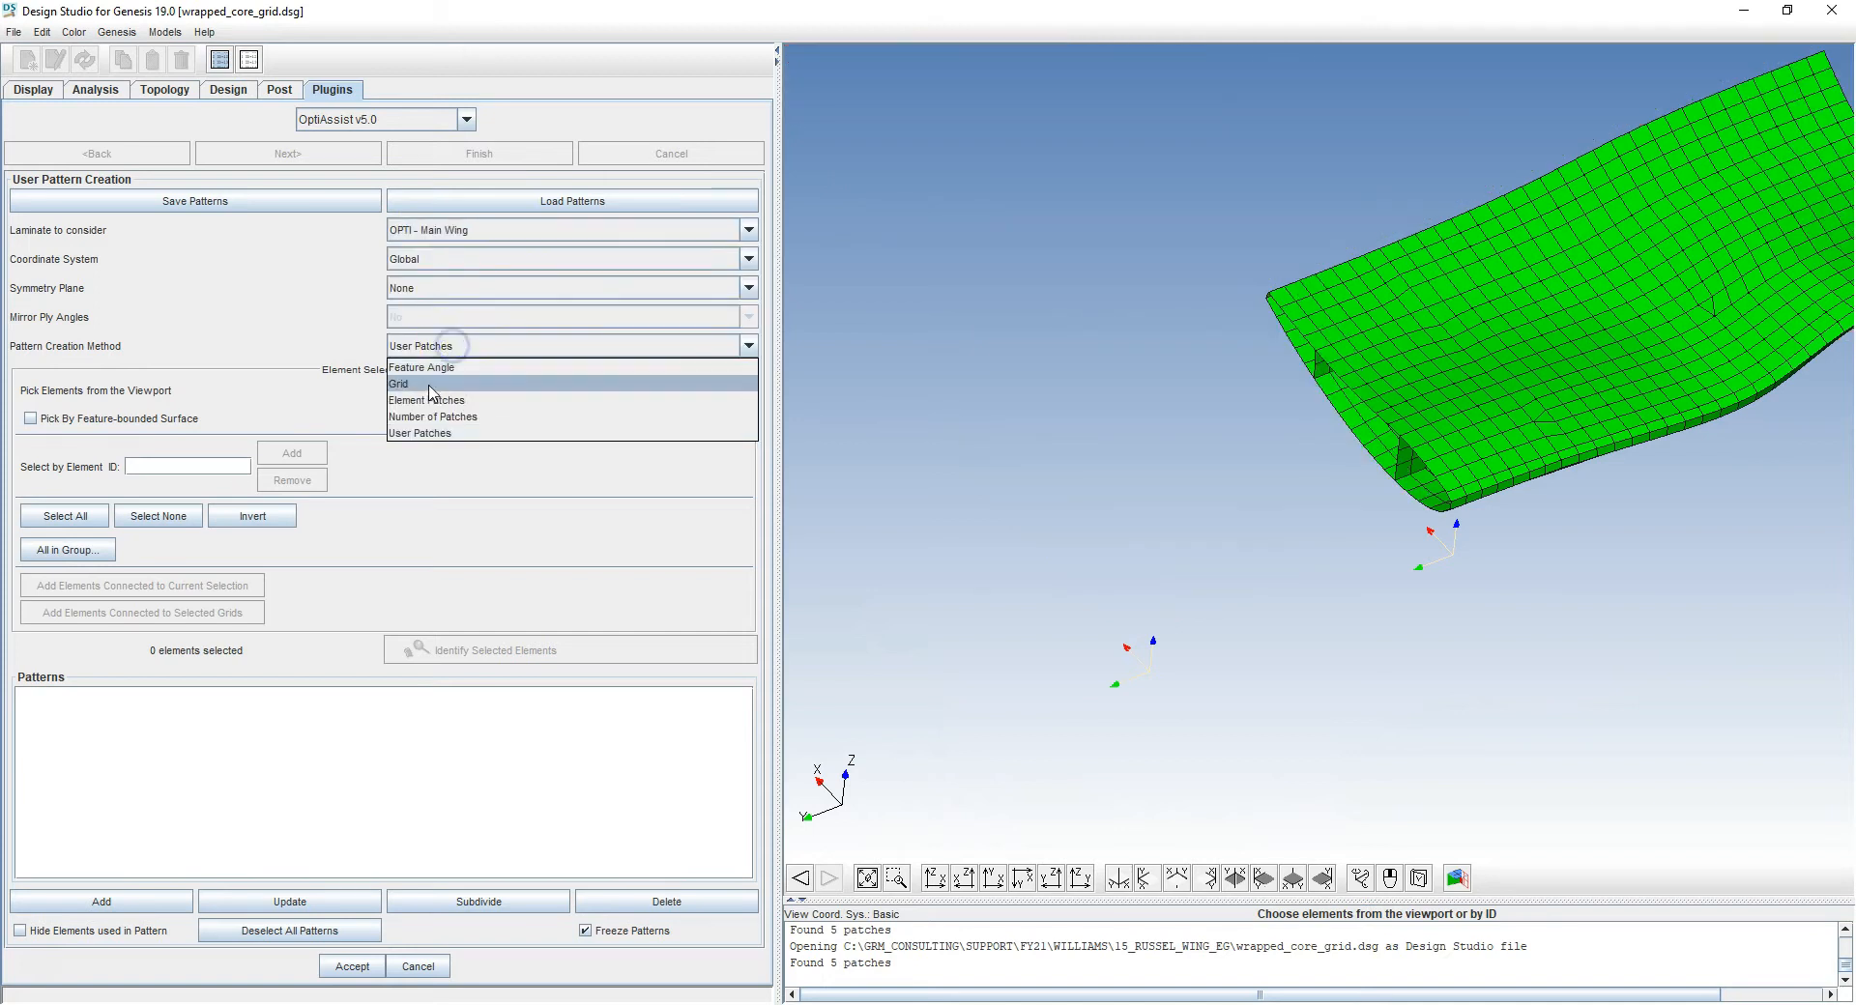
pyautogui.click(426, 383)
pyautogui.click(226, 373)
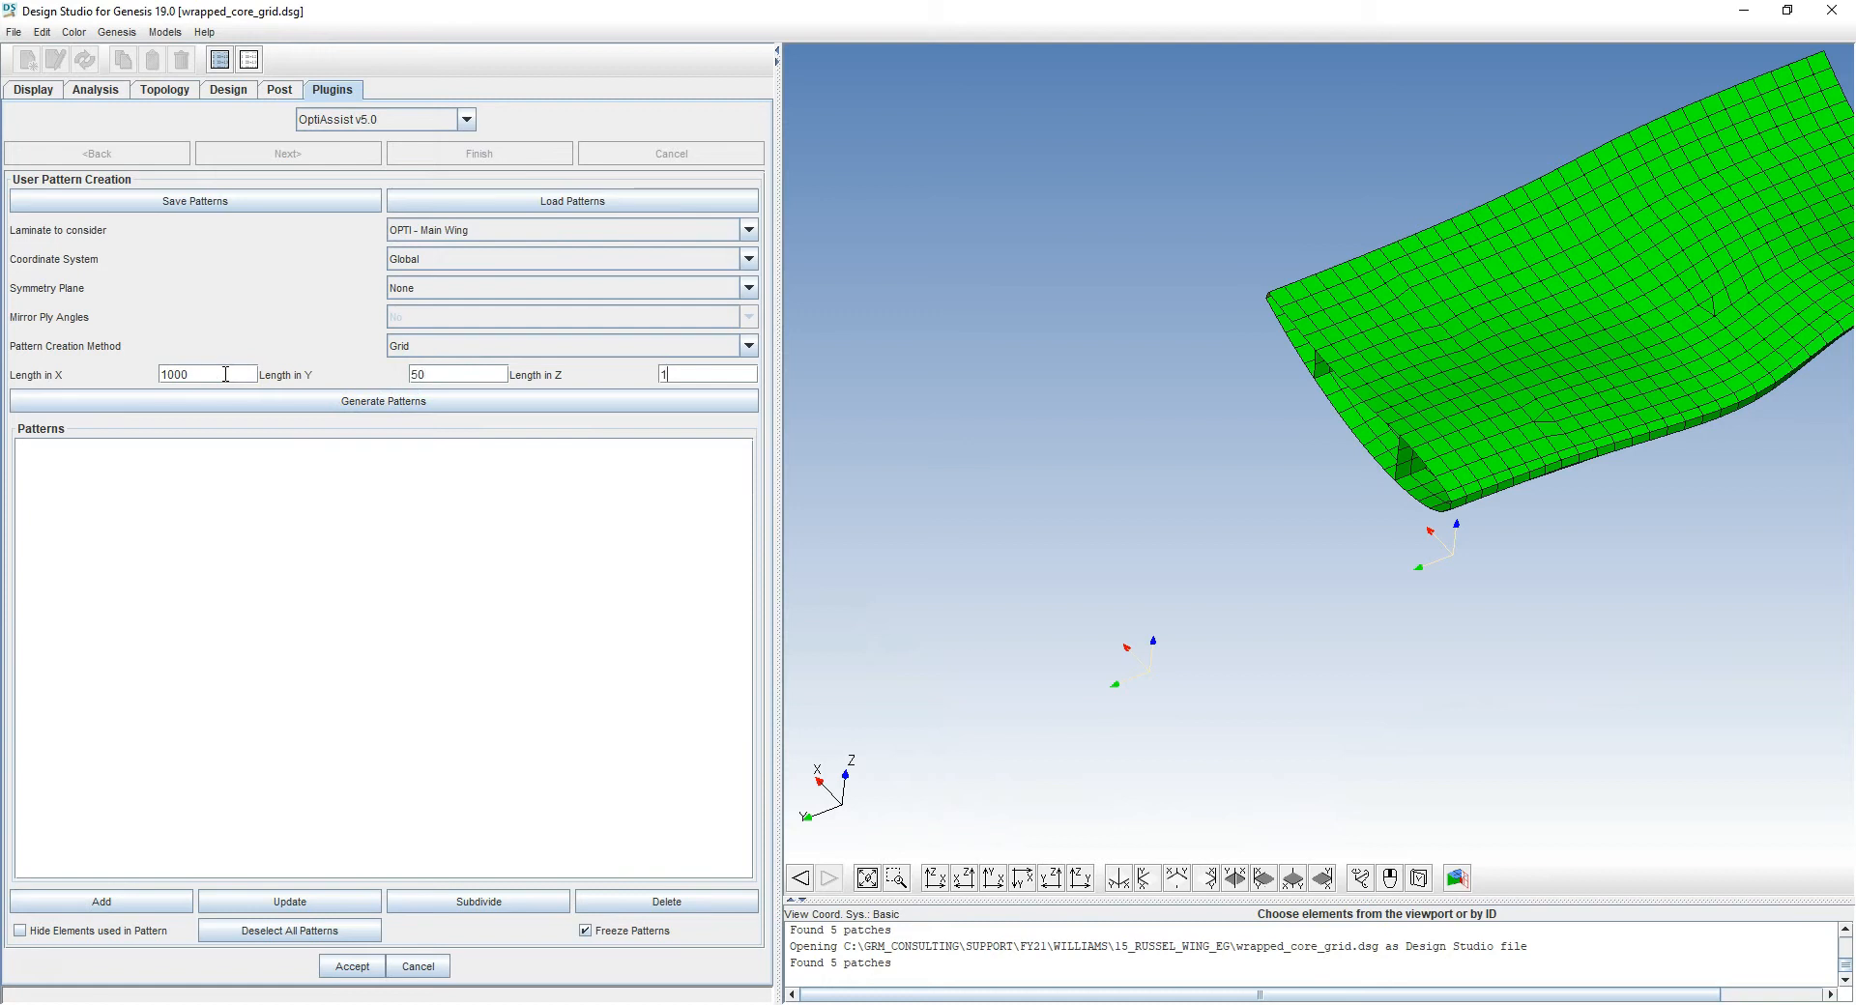
pyautogui.click(288, 400)
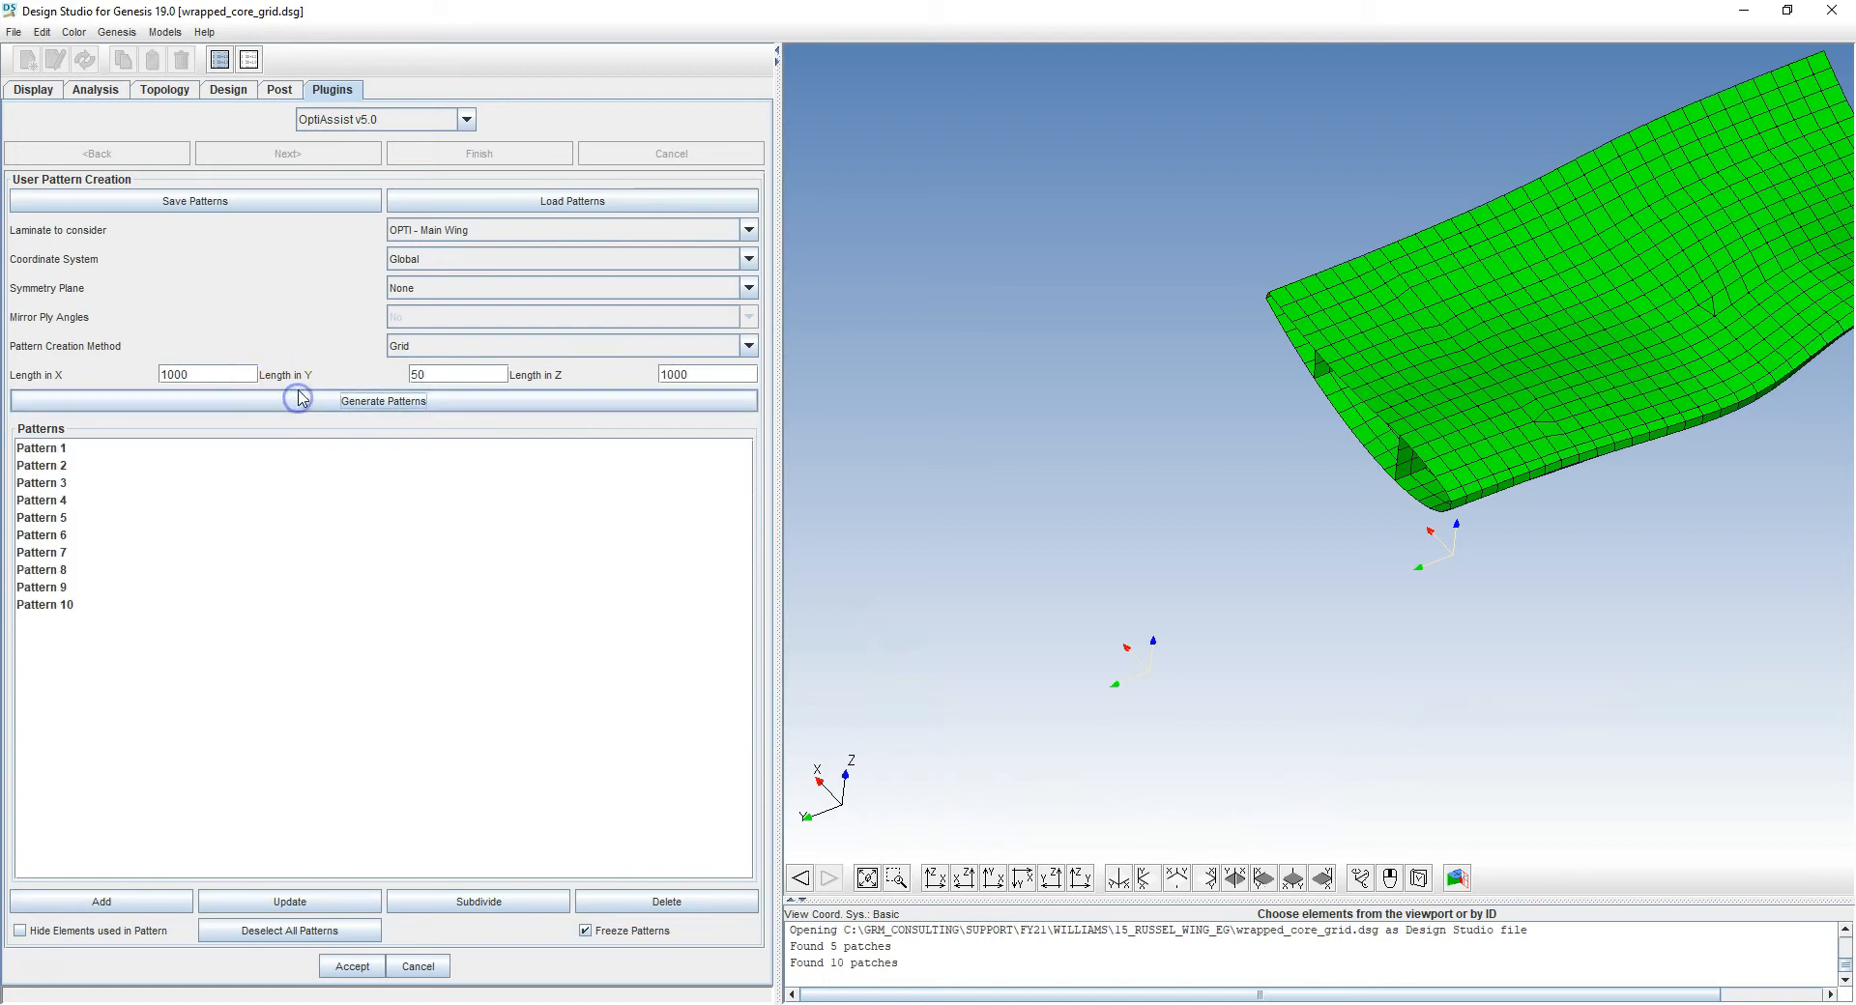
# Review Patterns 1 to 10 on the main wing, and accept them to complete the MW topometry set
pyautogui.click(55, 452)
pyautogui.moveTo(1441, 448); pyautogui.dragTo(982, 580, button='middle')
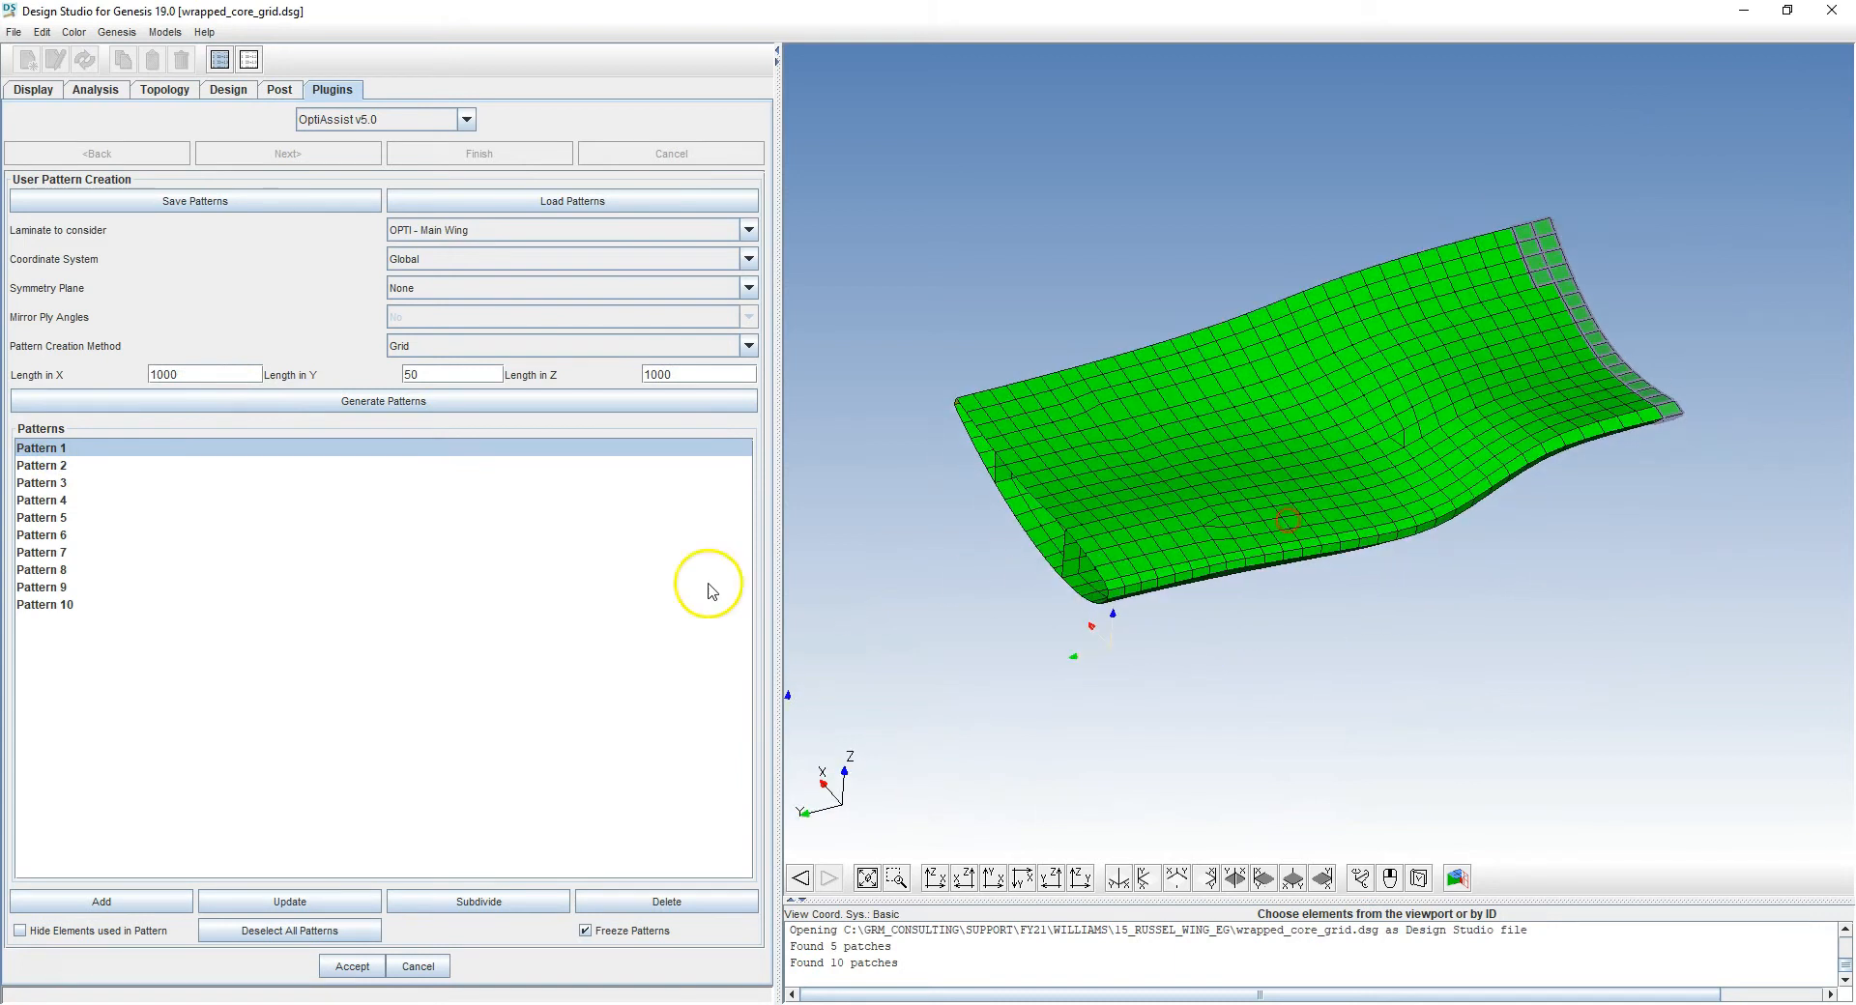
pyautogui.click(79, 466)
pyautogui.press('Down')
pyautogui.press('Down')
pyautogui.press('Down')
pyautogui.press('Down')
pyautogui.press('Down')
pyautogui.press('Down')
pyautogui.press('Down')
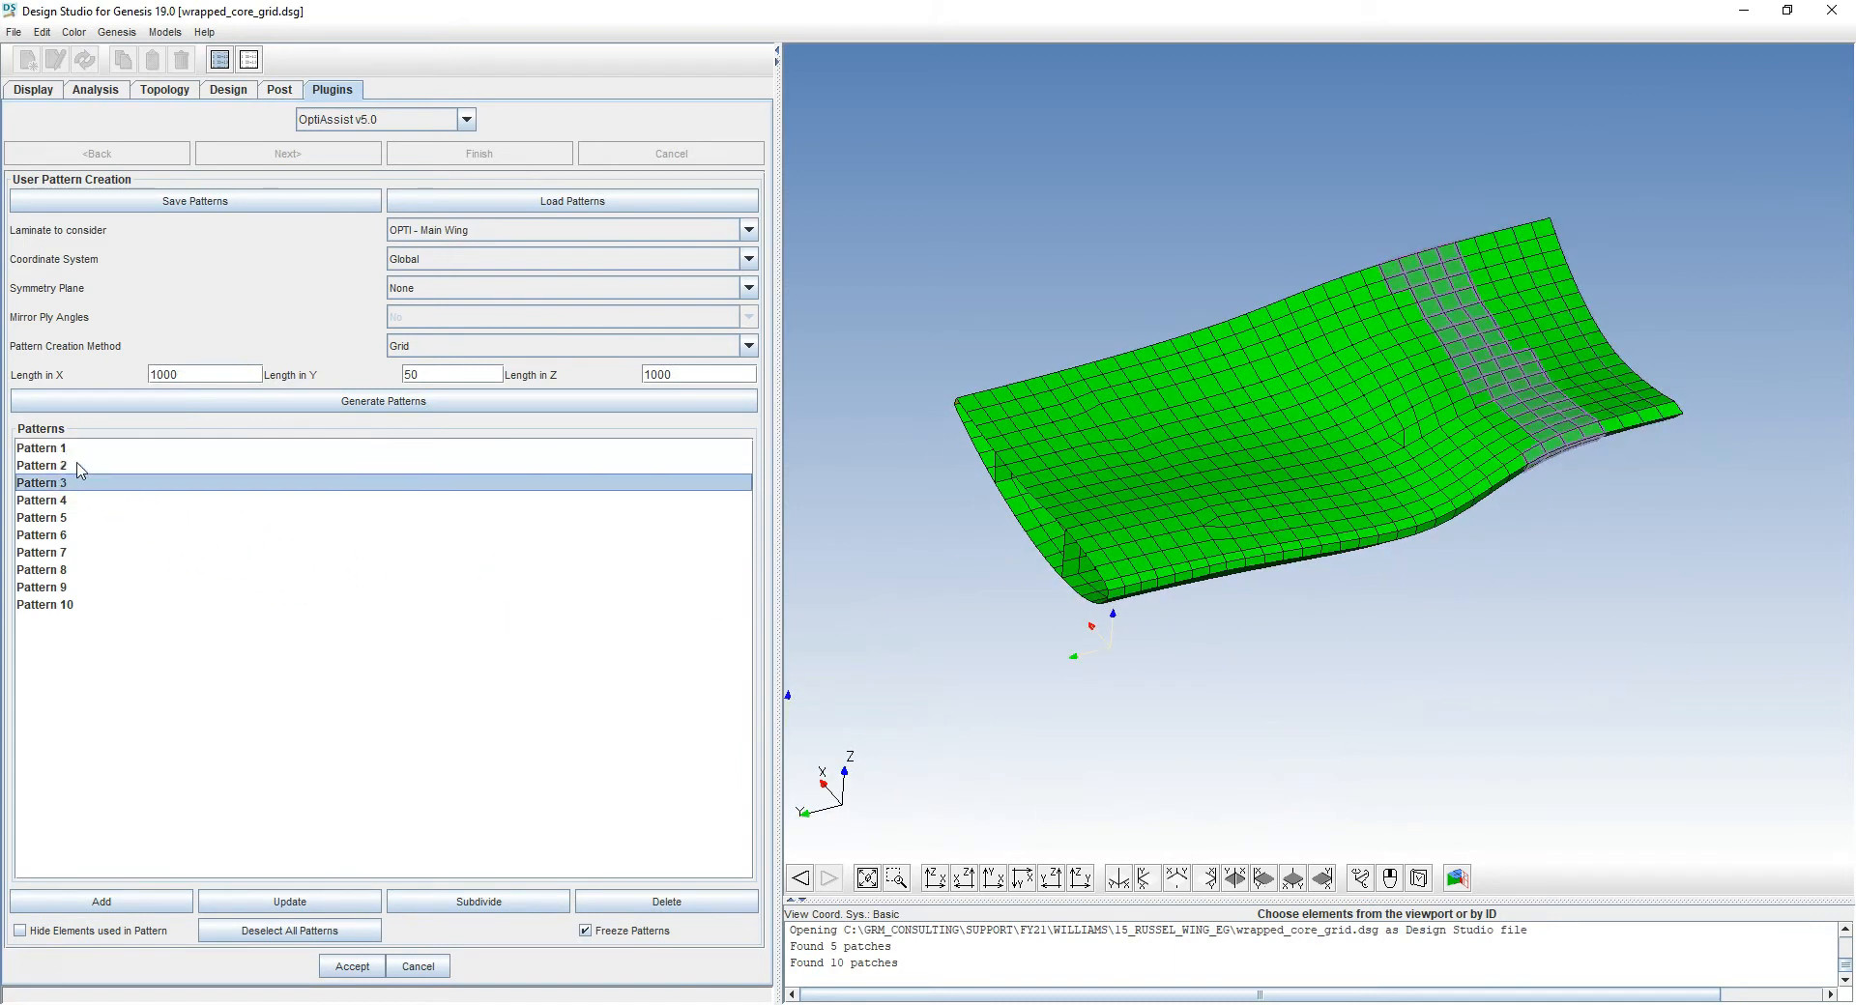
pyautogui.press('Down')
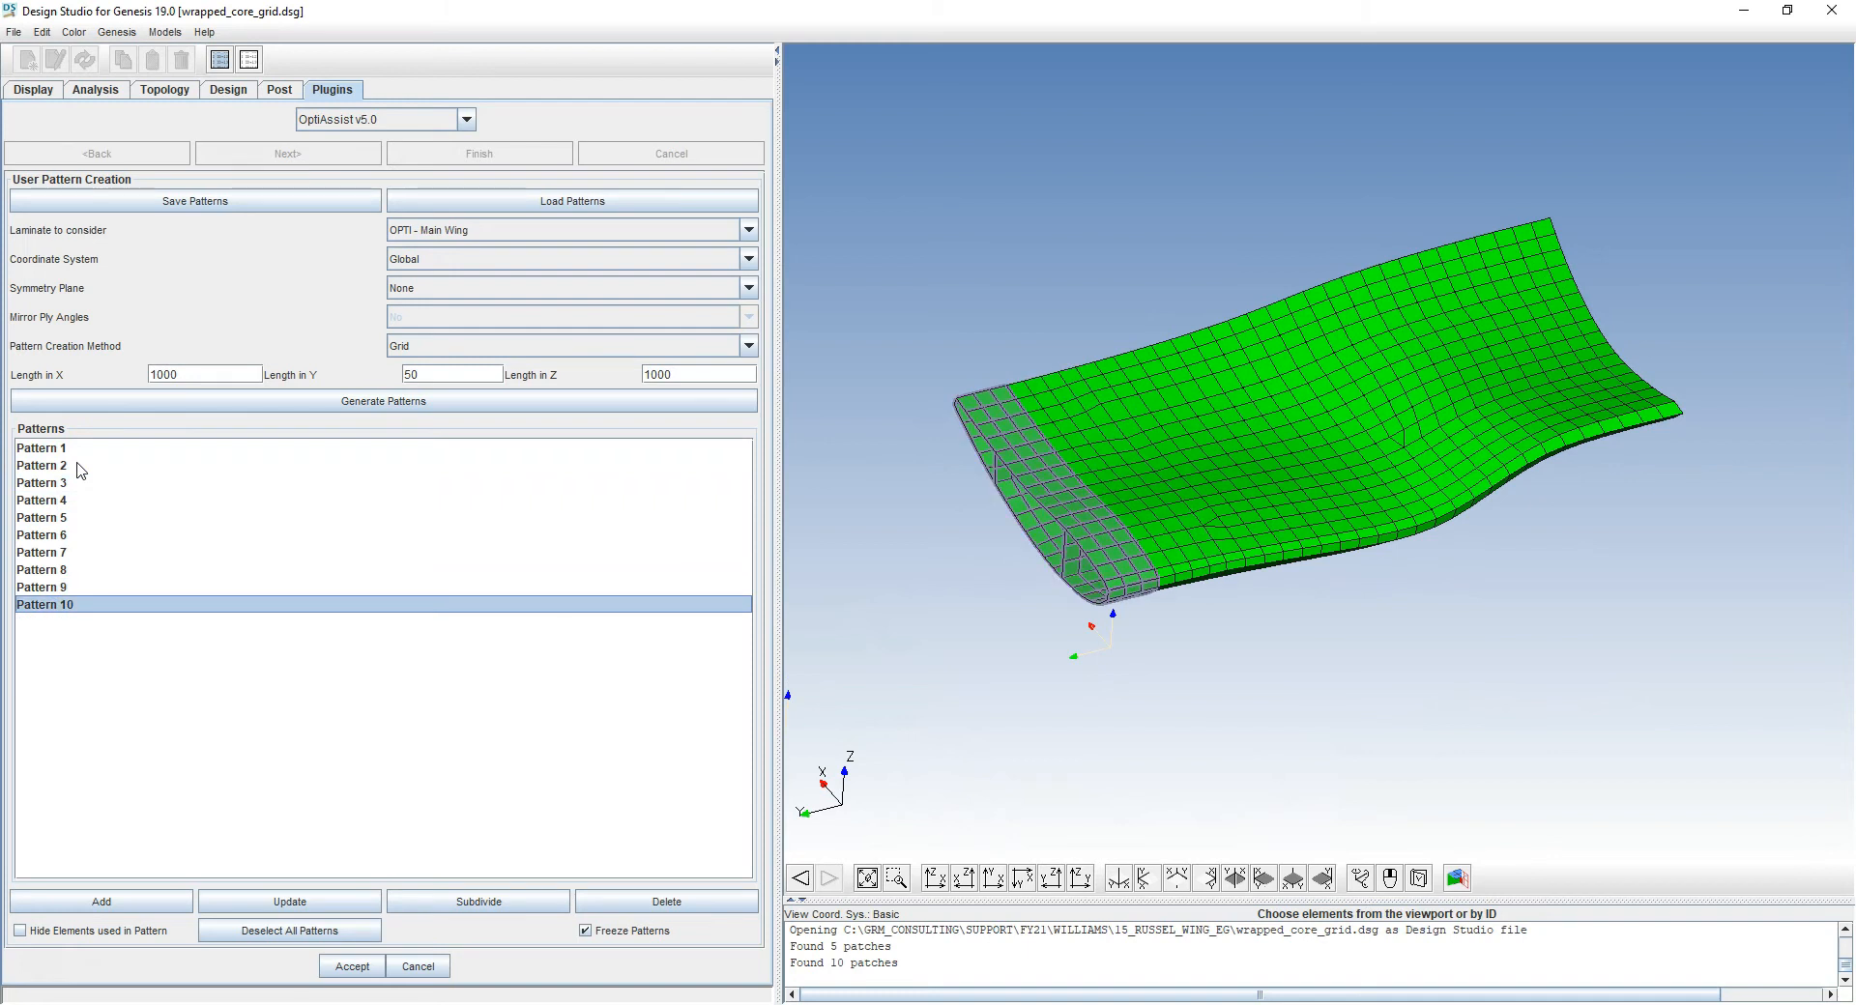
pyautogui.keyDown('ctrl'); pyautogui.click(99, 605); pyautogui.keyUp('ctrl')
pyautogui.click(359, 967)
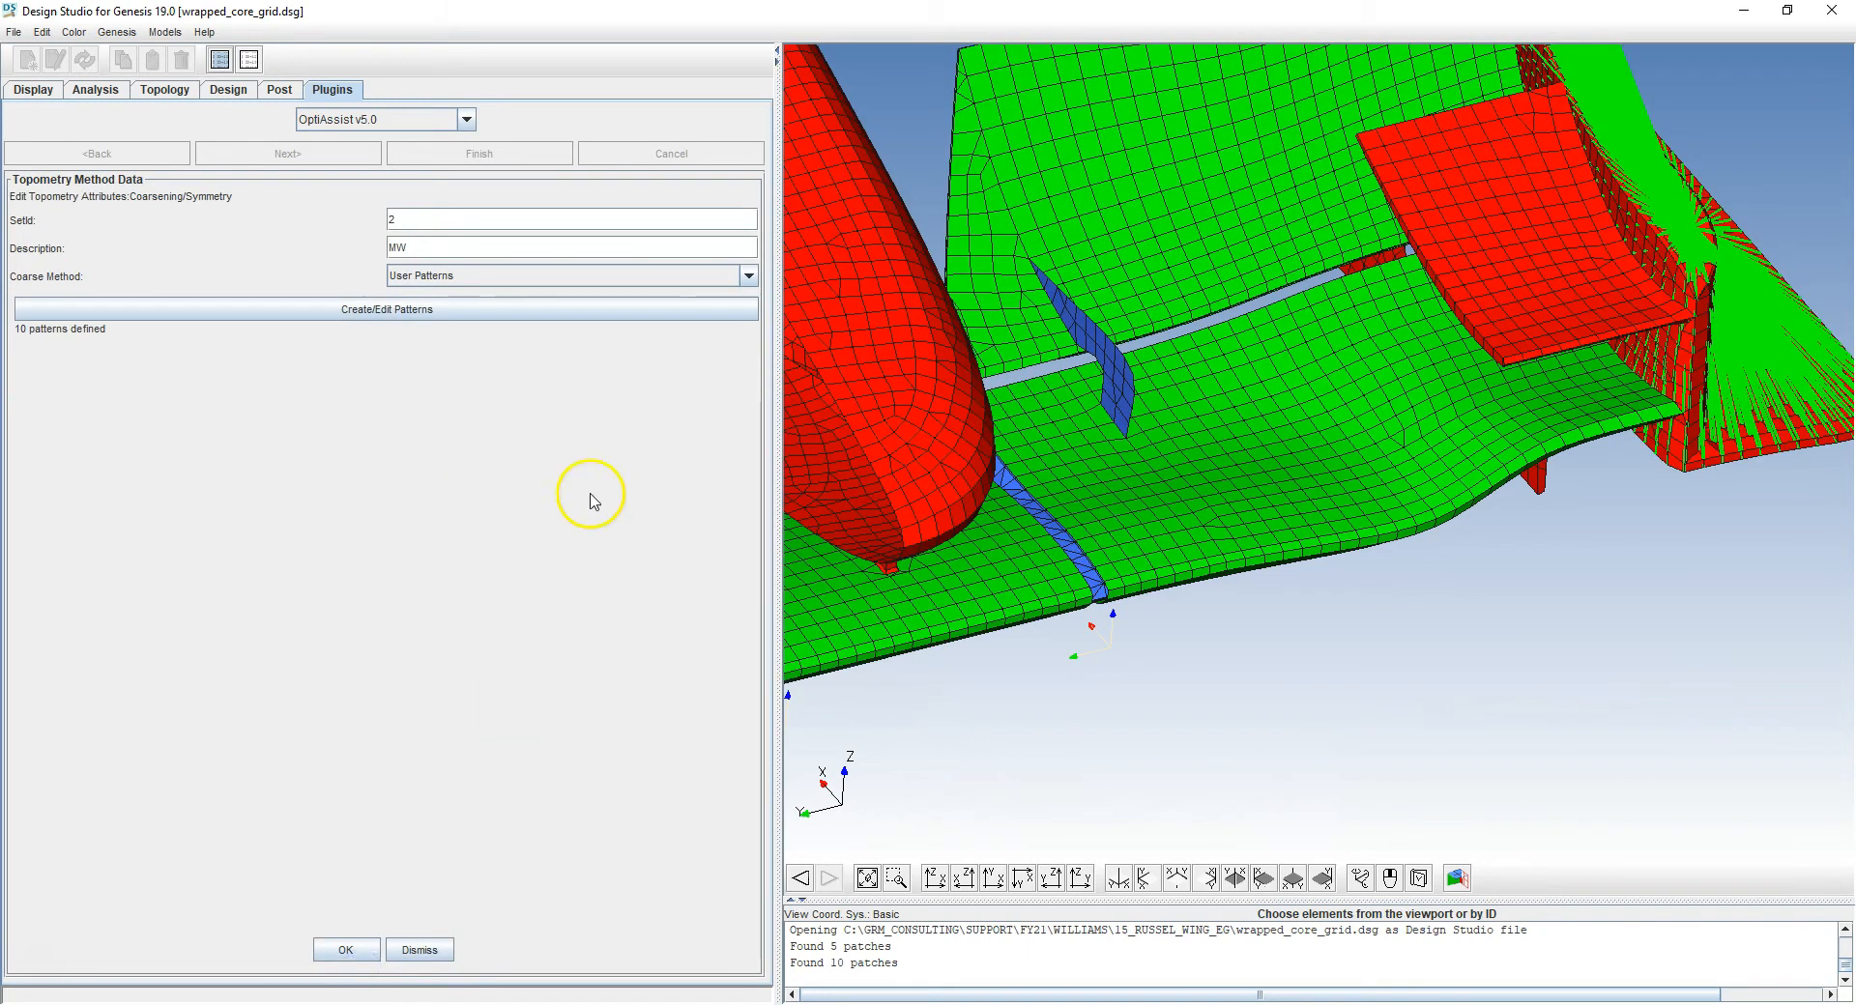
pyautogui.click(360, 949)
# Assign the centre topometry set to the OPTI - Centre Section plies 7001 to 7009
pyautogui.click(598, 916)
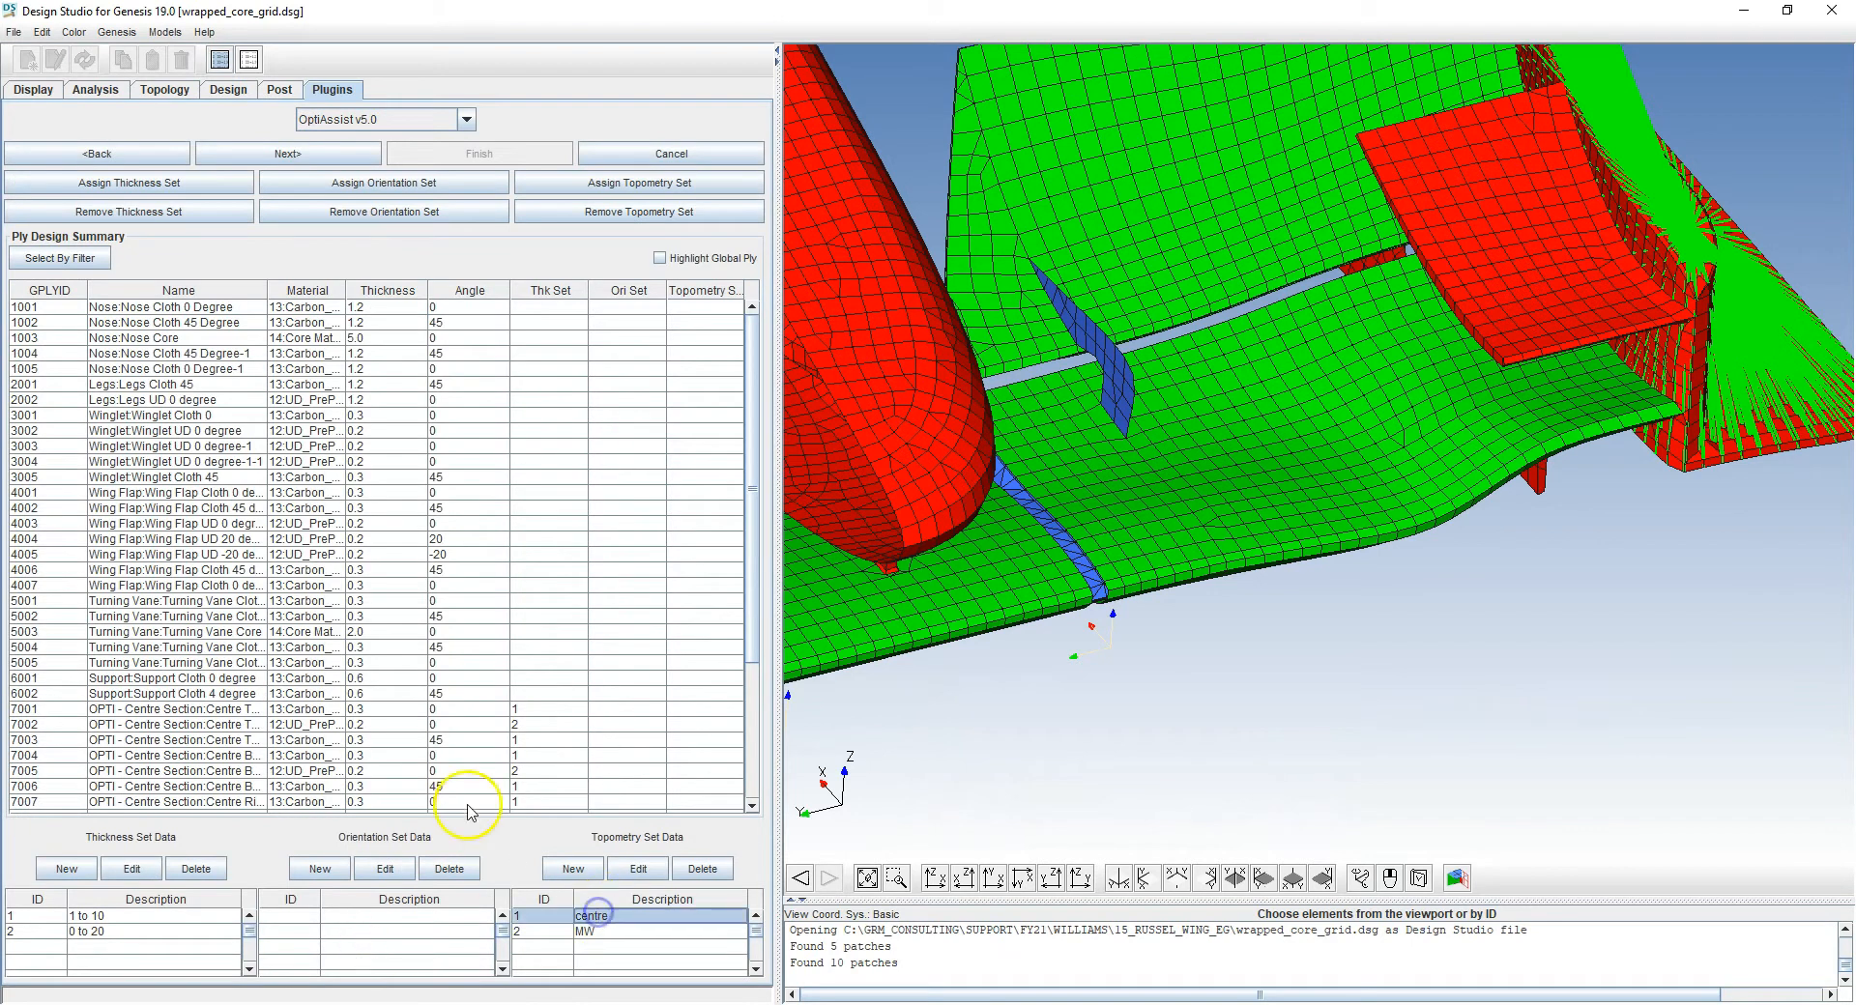
pyautogui.click(228, 709)
pyautogui.scroll(-3, 542, 679)
pyautogui.scroll(-1, 538, 678)
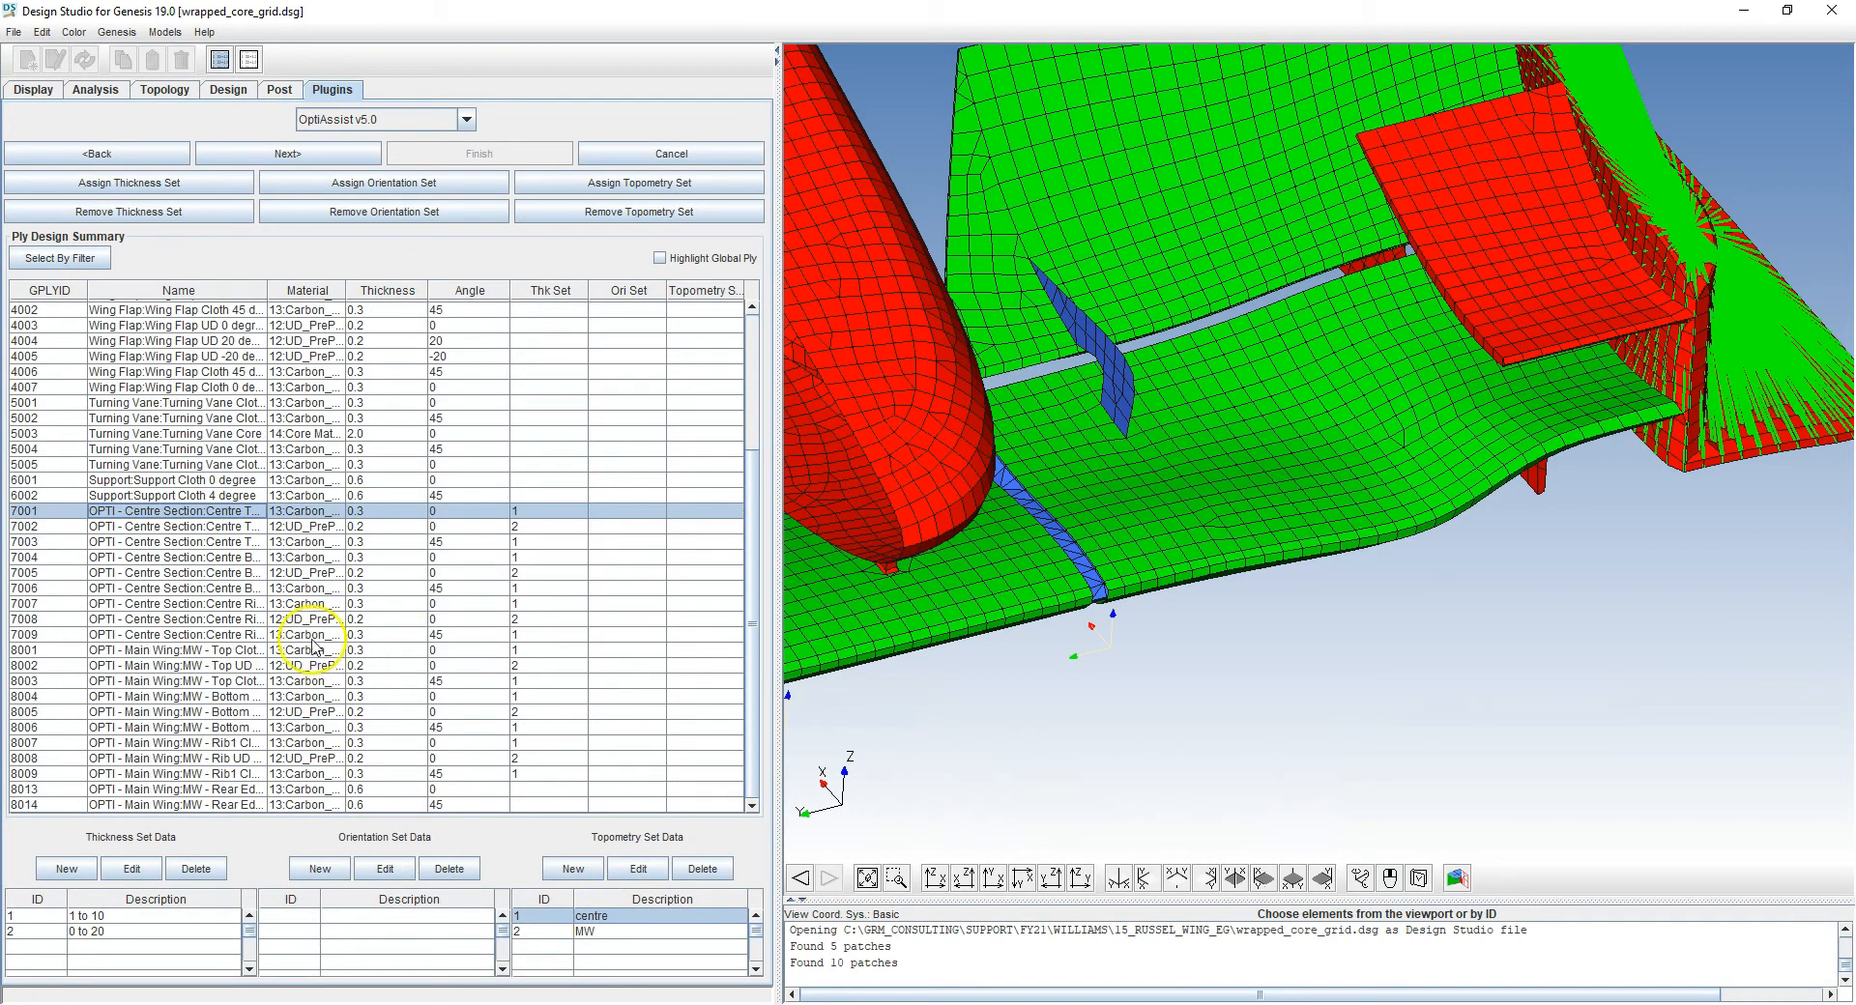
pyautogui.keyDown('shift'); pyautogui.click(234, 635); pyautogui.keyUp('shift')
pyautogui.click(630, 183)
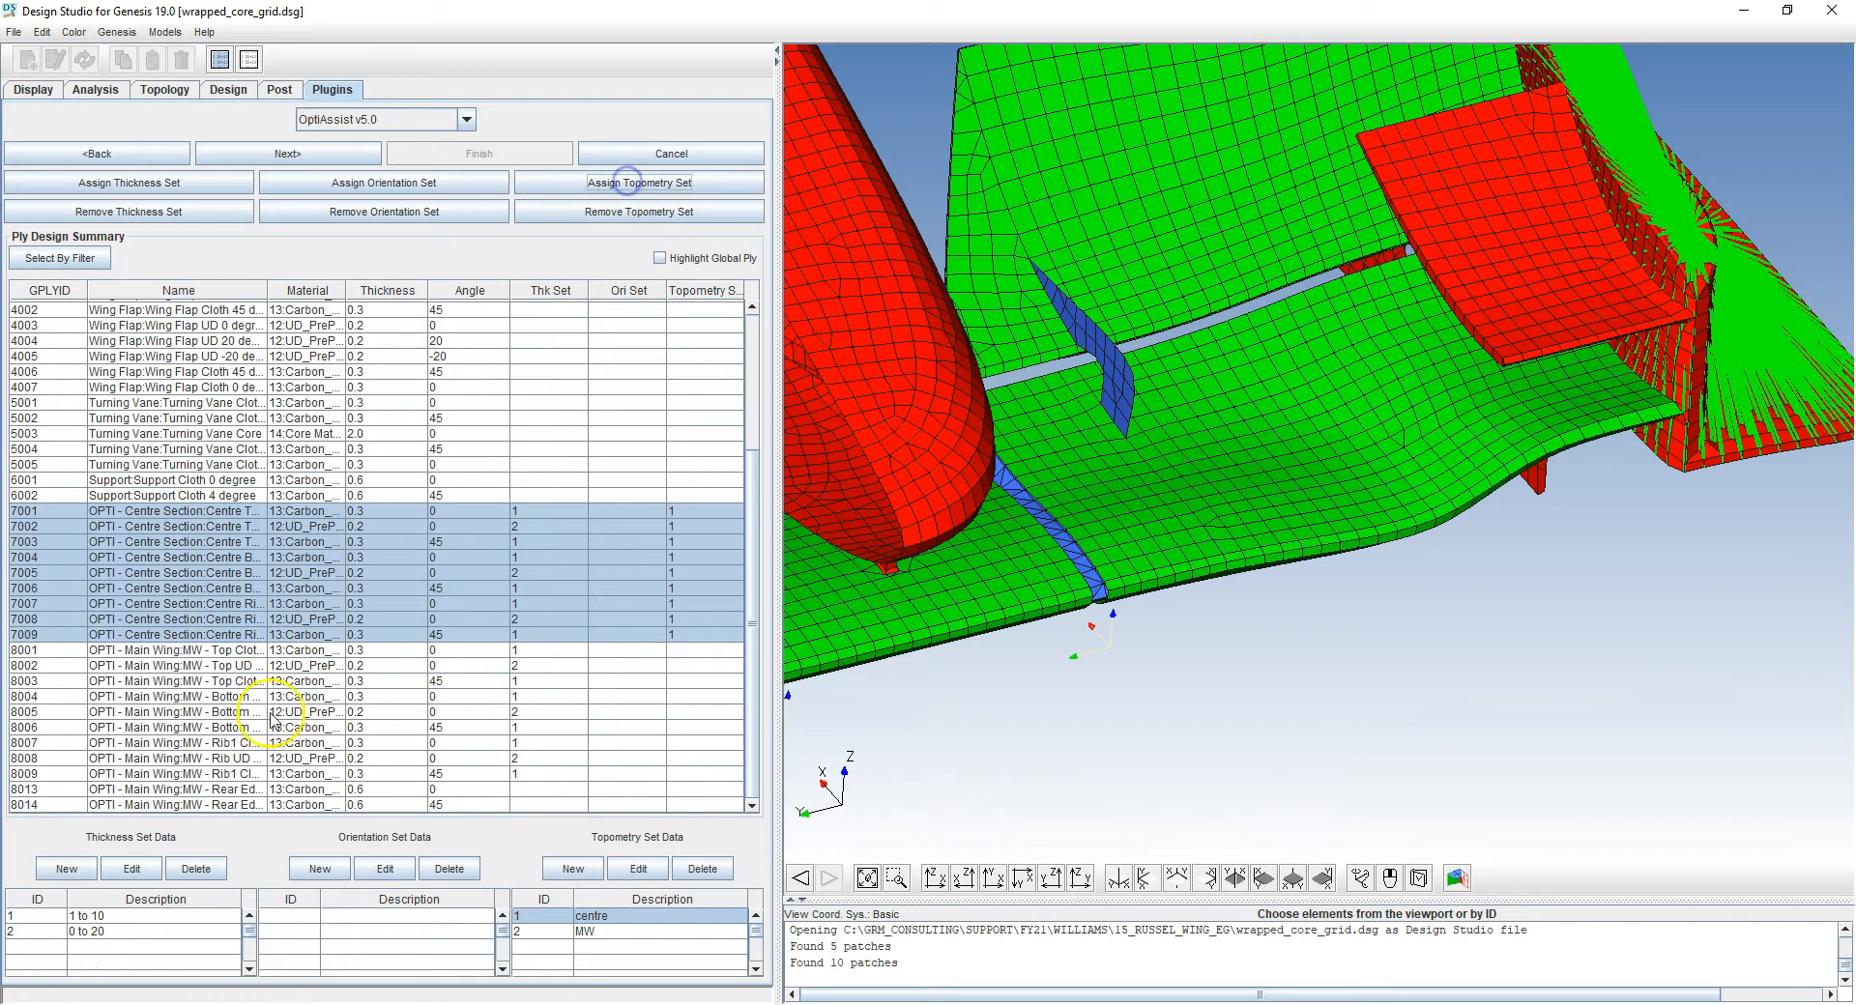
# Assign the MW topometry set to the OPTI - Main Wing plies 8001 to 8009
pyautogui.click(219, 650)
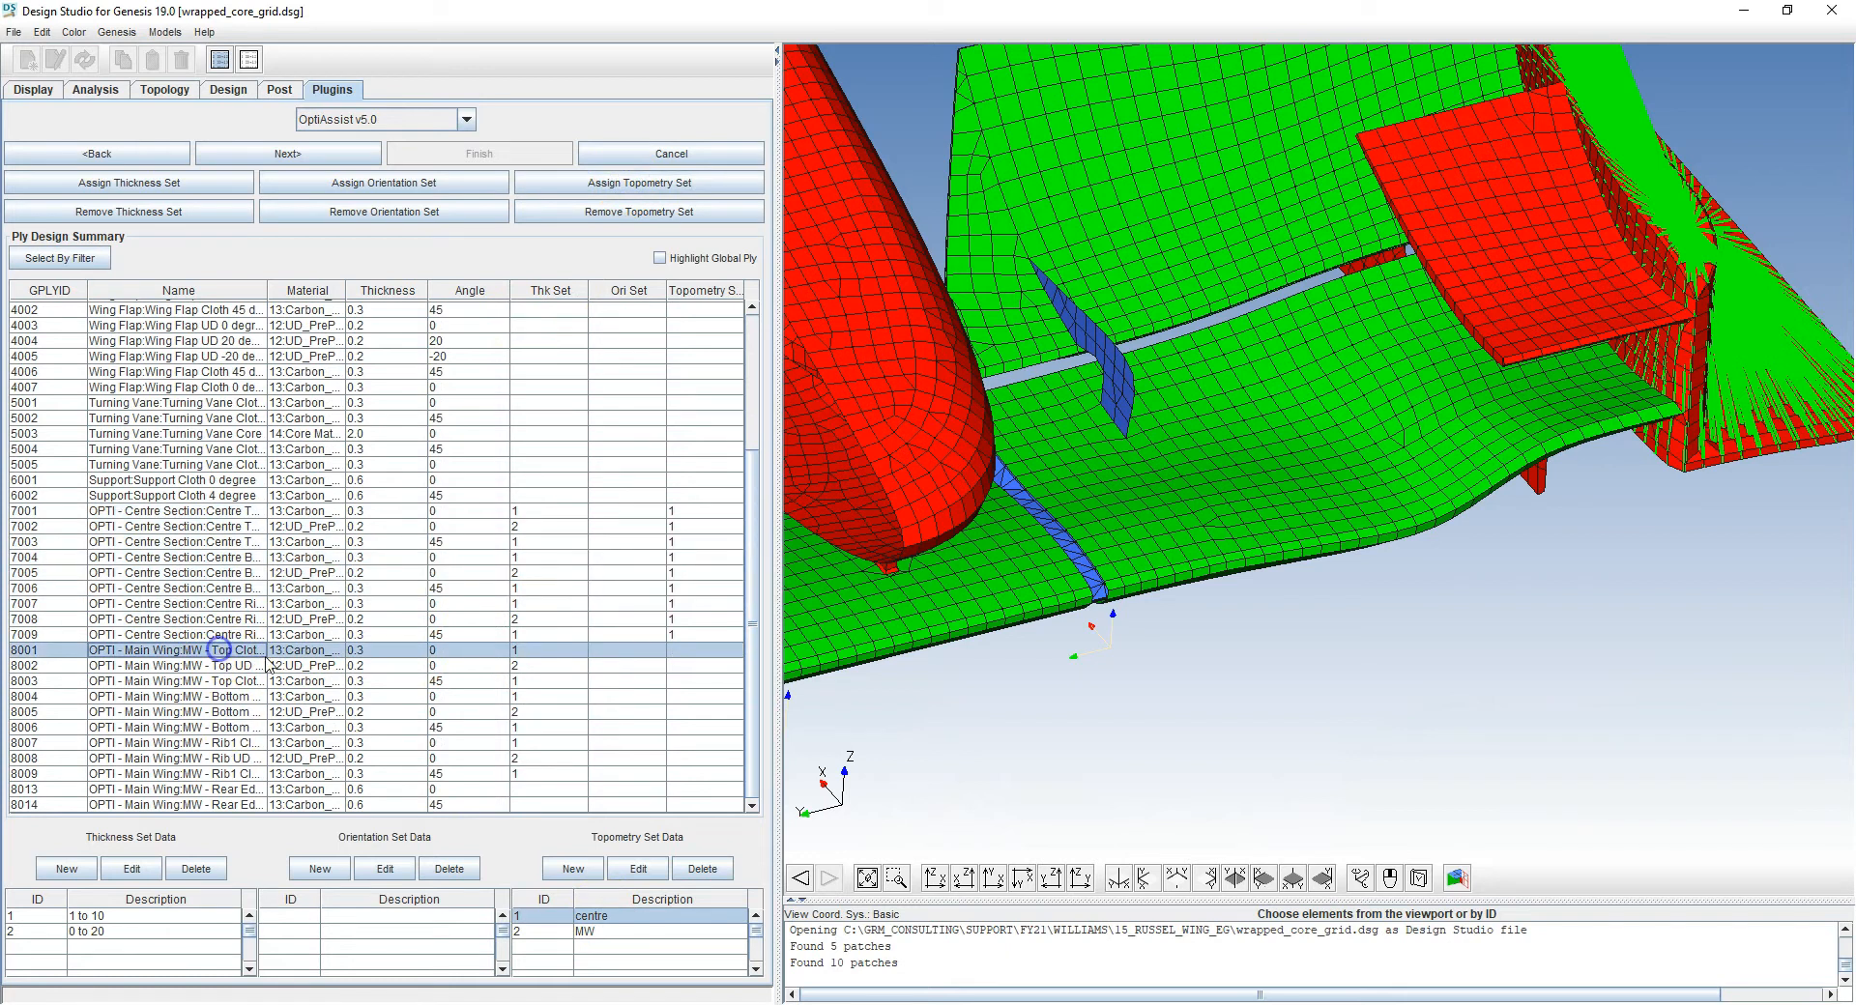
pyautogui.keyDown('shift'); pyautogui.click(237, 776); pyautogui.keyUp('shift')
pyautogui.click(609, 931)
pyautogui.click(674, 186)
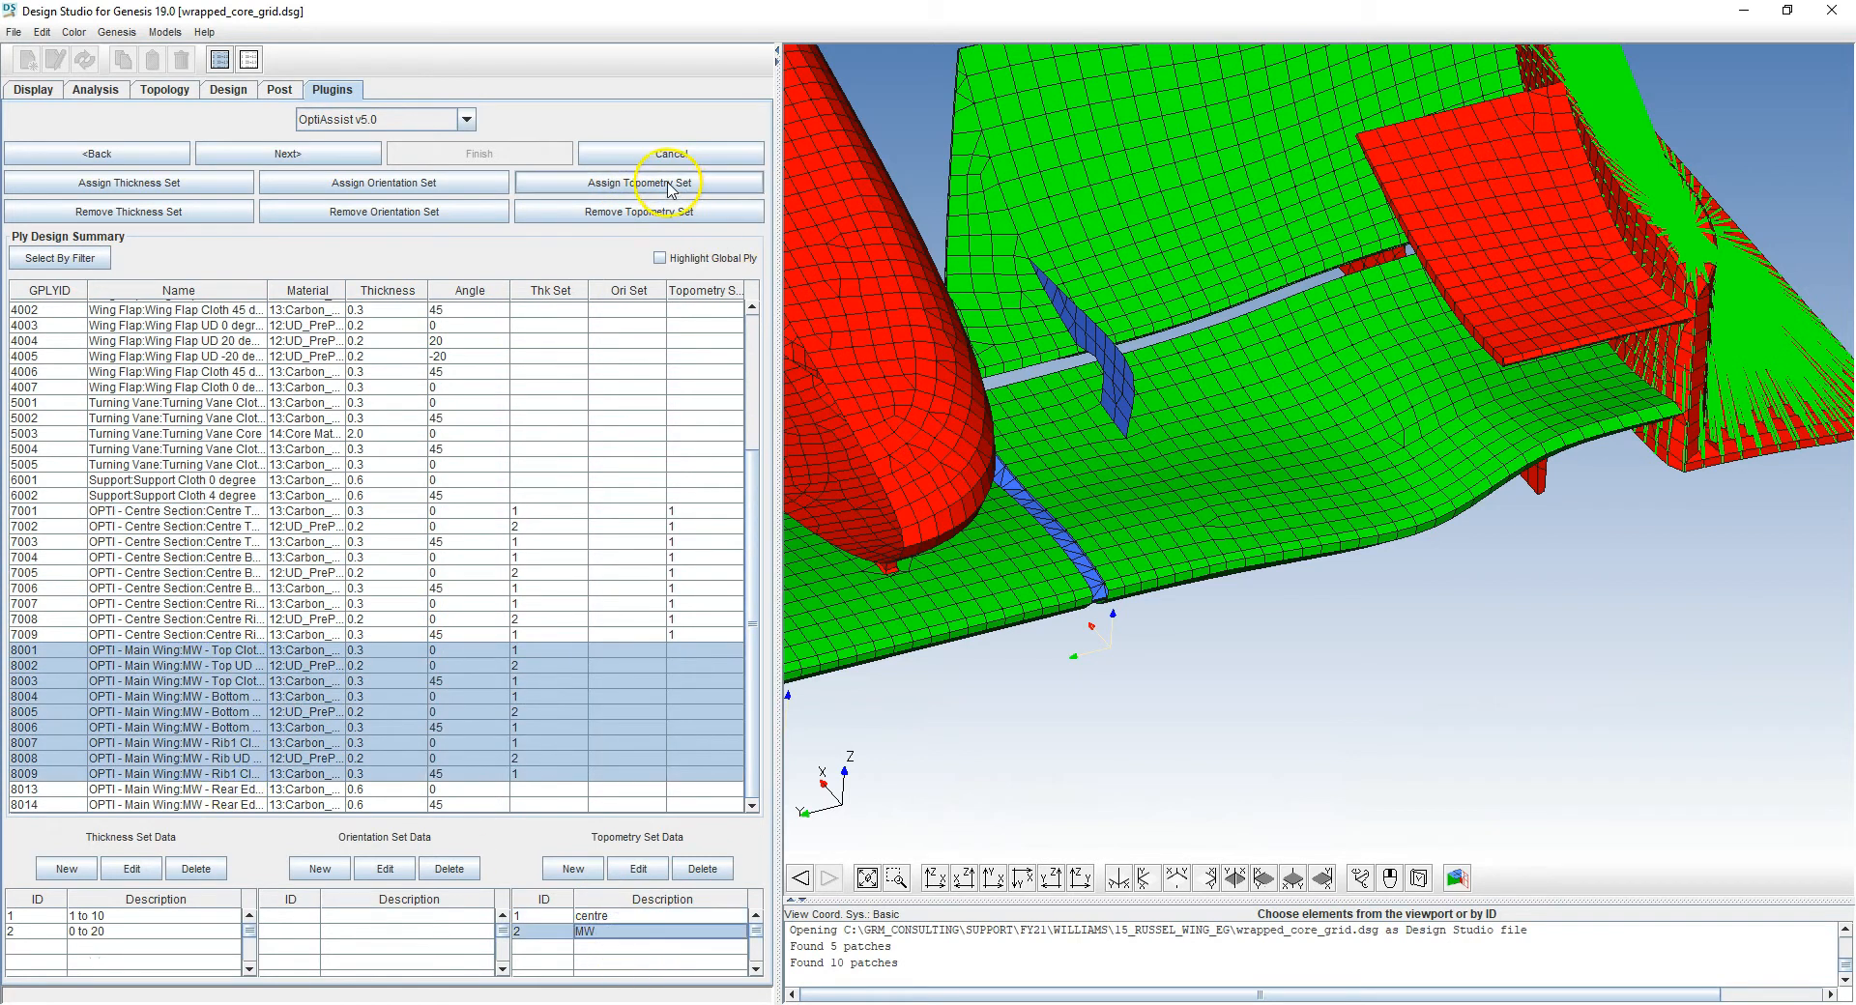
# Keep the default system and optimisation settings and finish the global ply design to create its design data
pyautogui.click(350, 155)
pyautogui.click(351, 155)
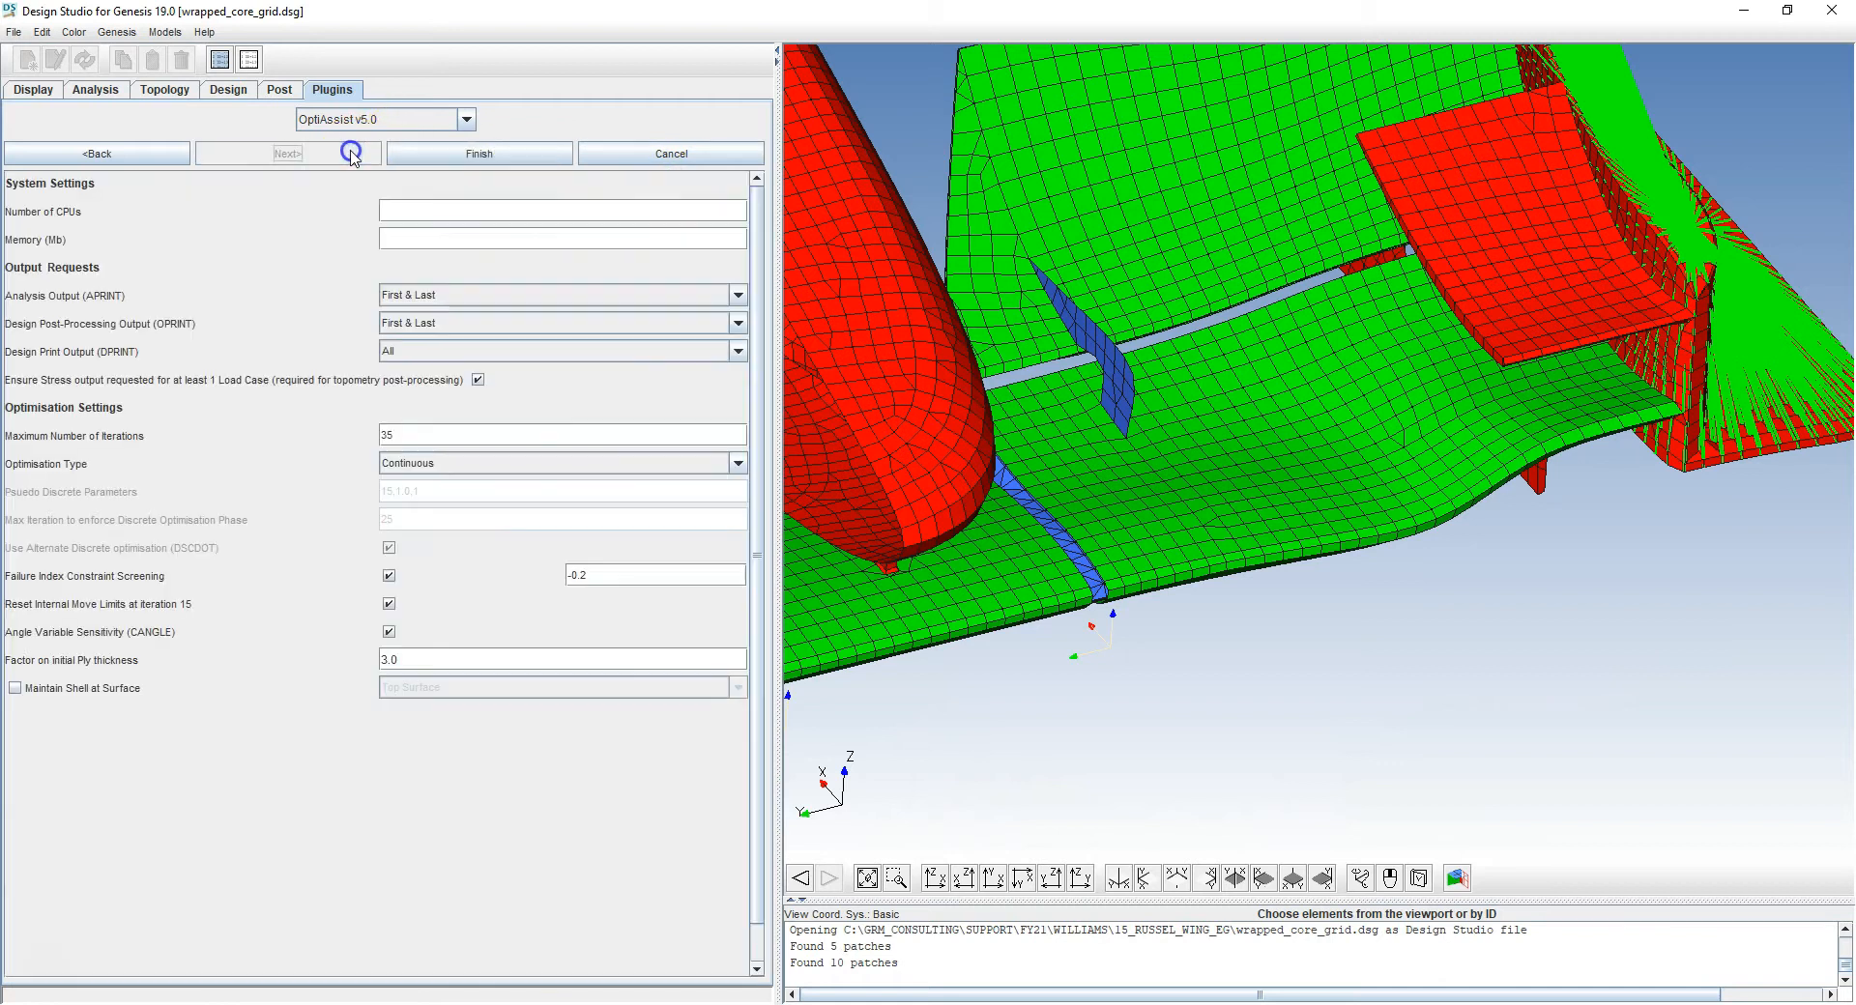
pyautogui.click(468, 152)
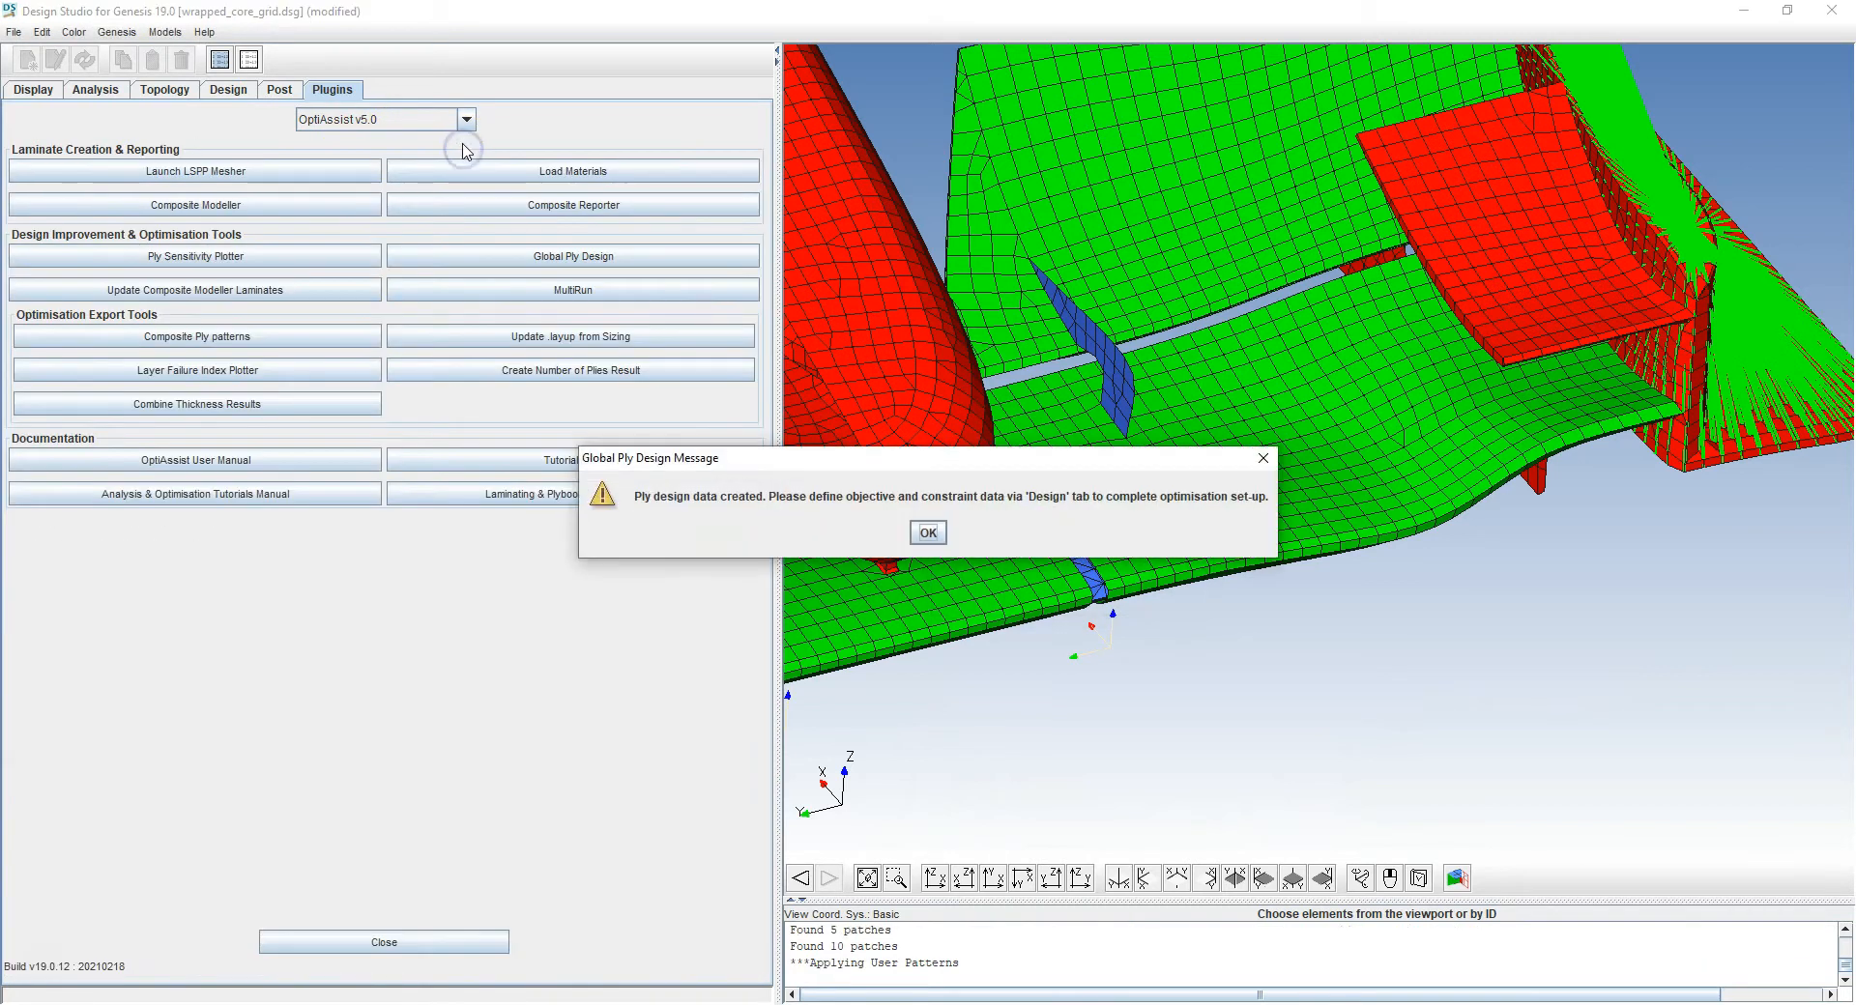
pyautogui.click(936, 539)
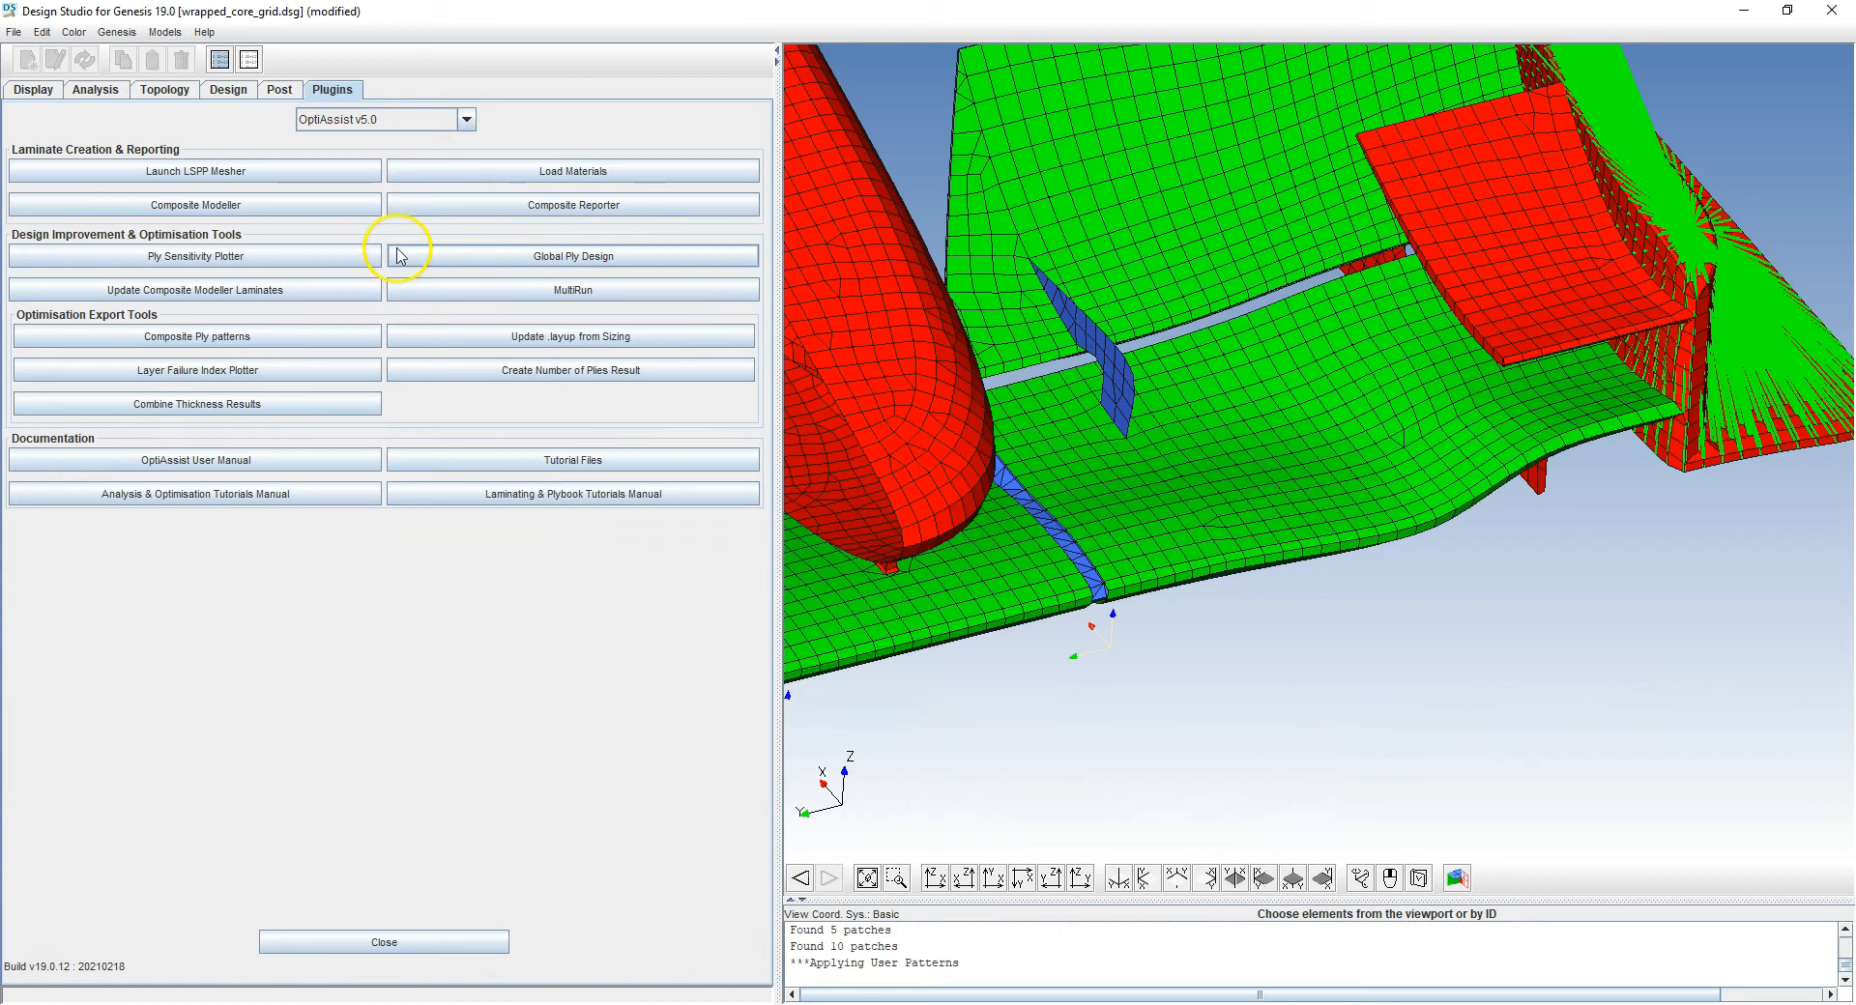
# Run the Genesis optimisation, import the wrapped_core_grid_dsg09.op2.gz post-processing file and close the run windows
pyautogui.click(117, 33)
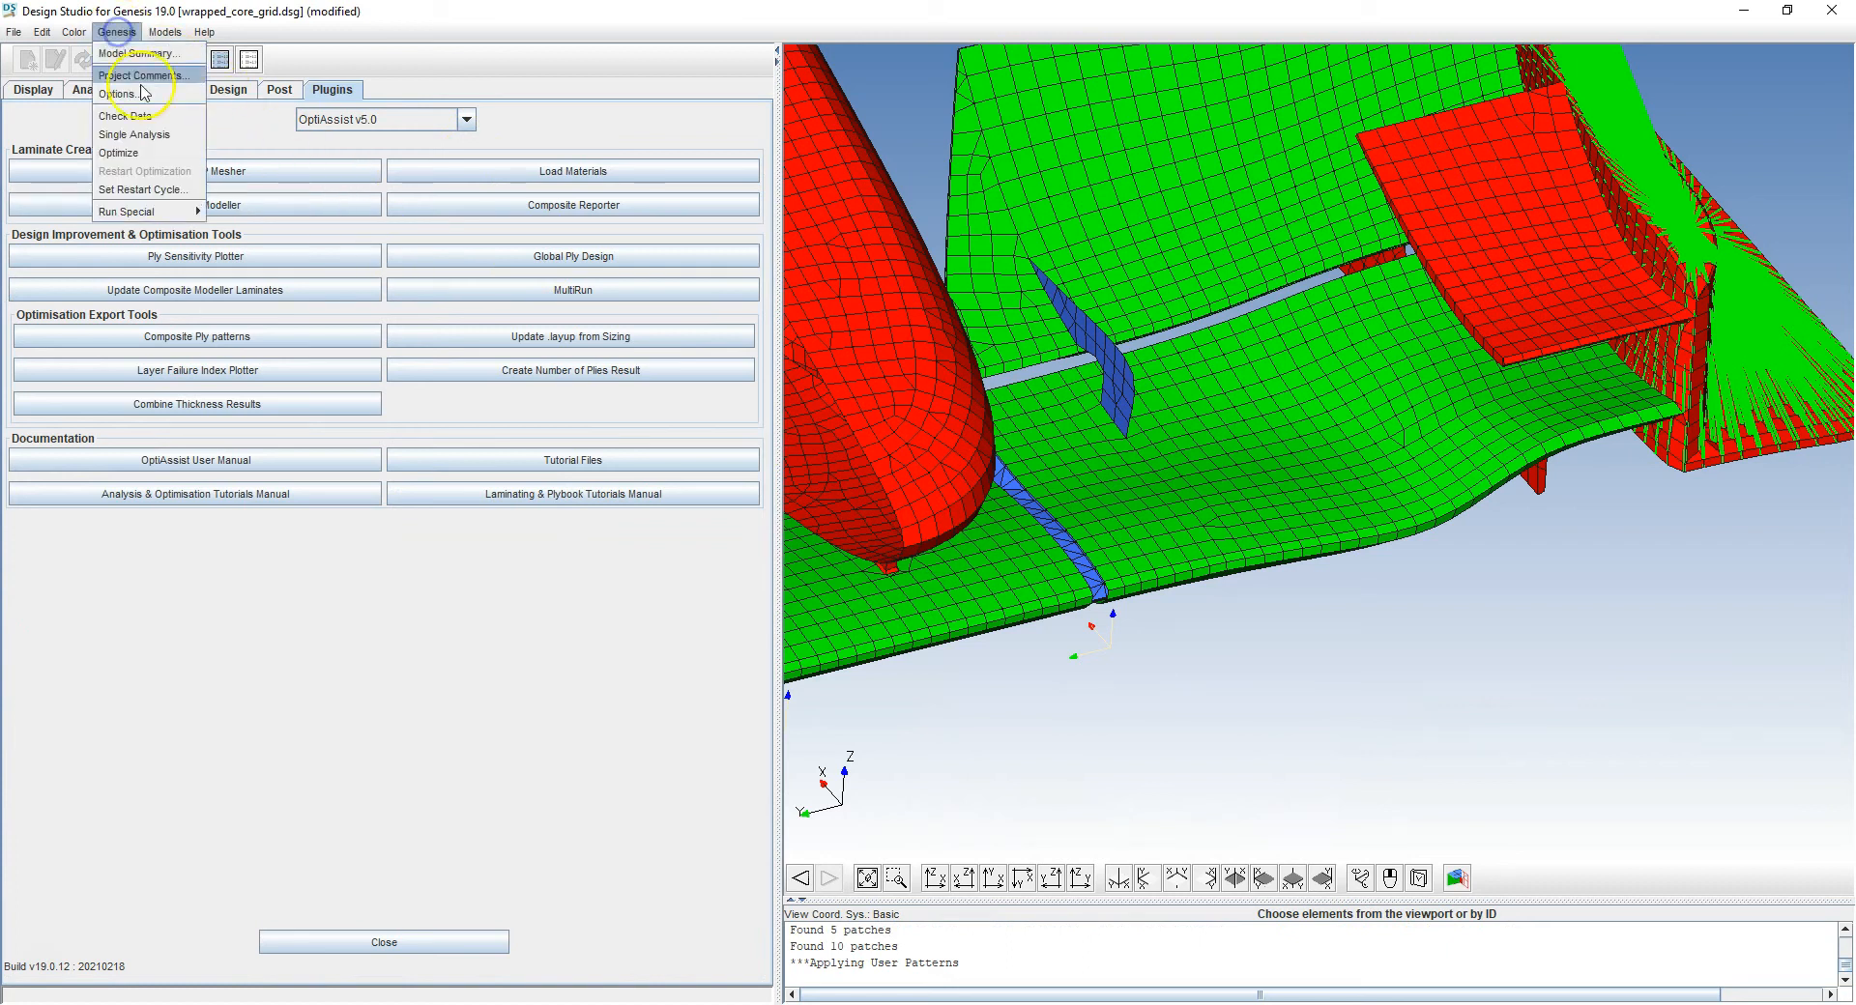
pyautogui.click(129, 155)
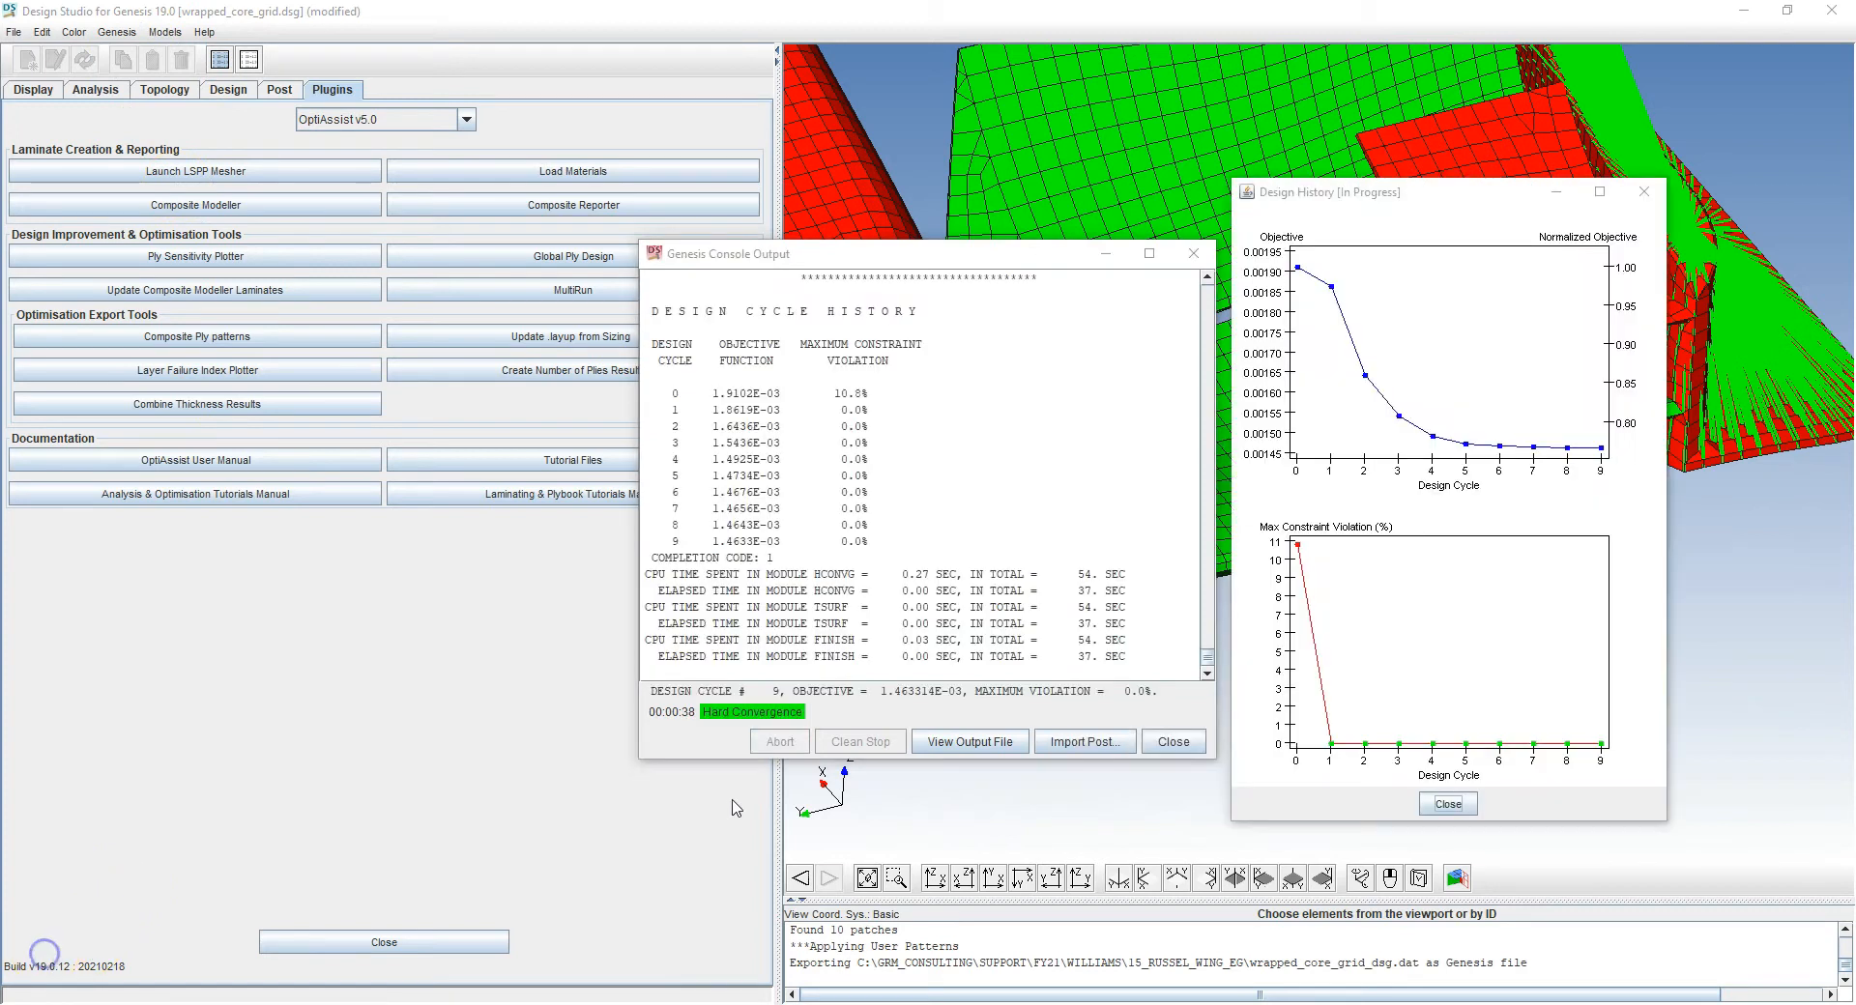
pyautogui.click(1083, 742)
pyautogui.click(875, 379)
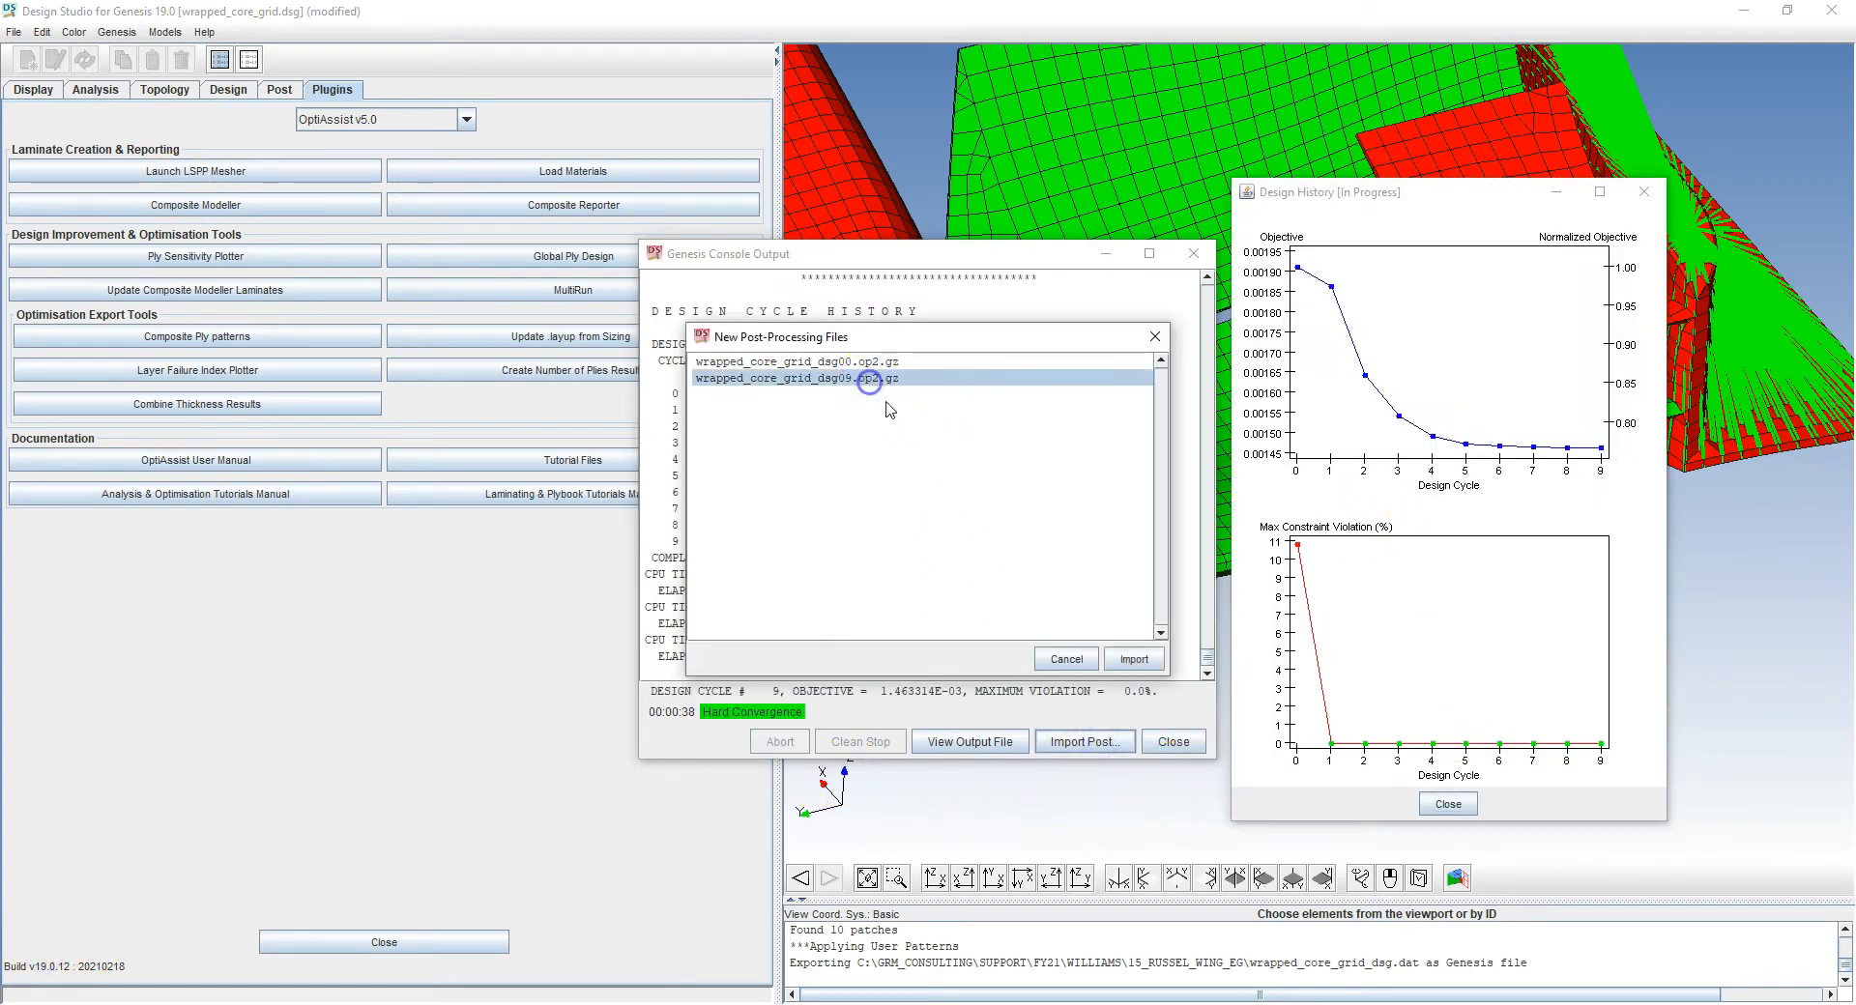
pyautogui.click(1132, 659)
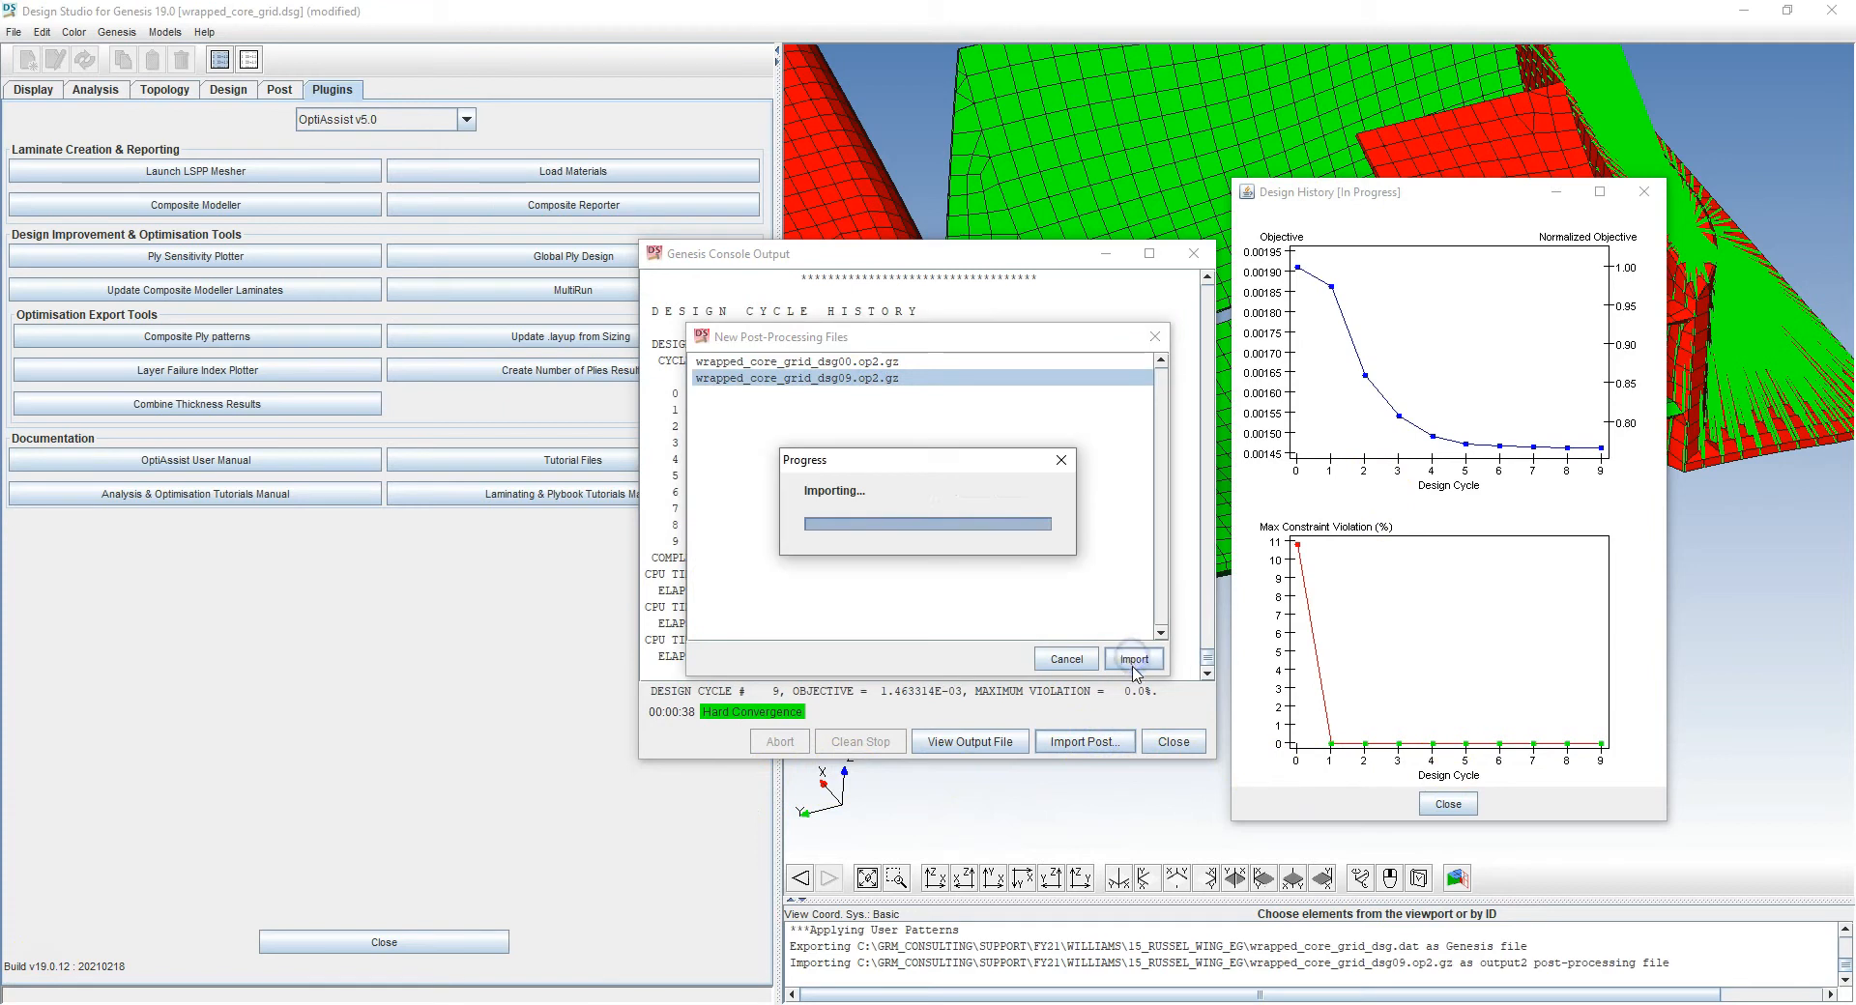
pyautogui.click(1447, 804)
pyautogui.click(1174, 742)
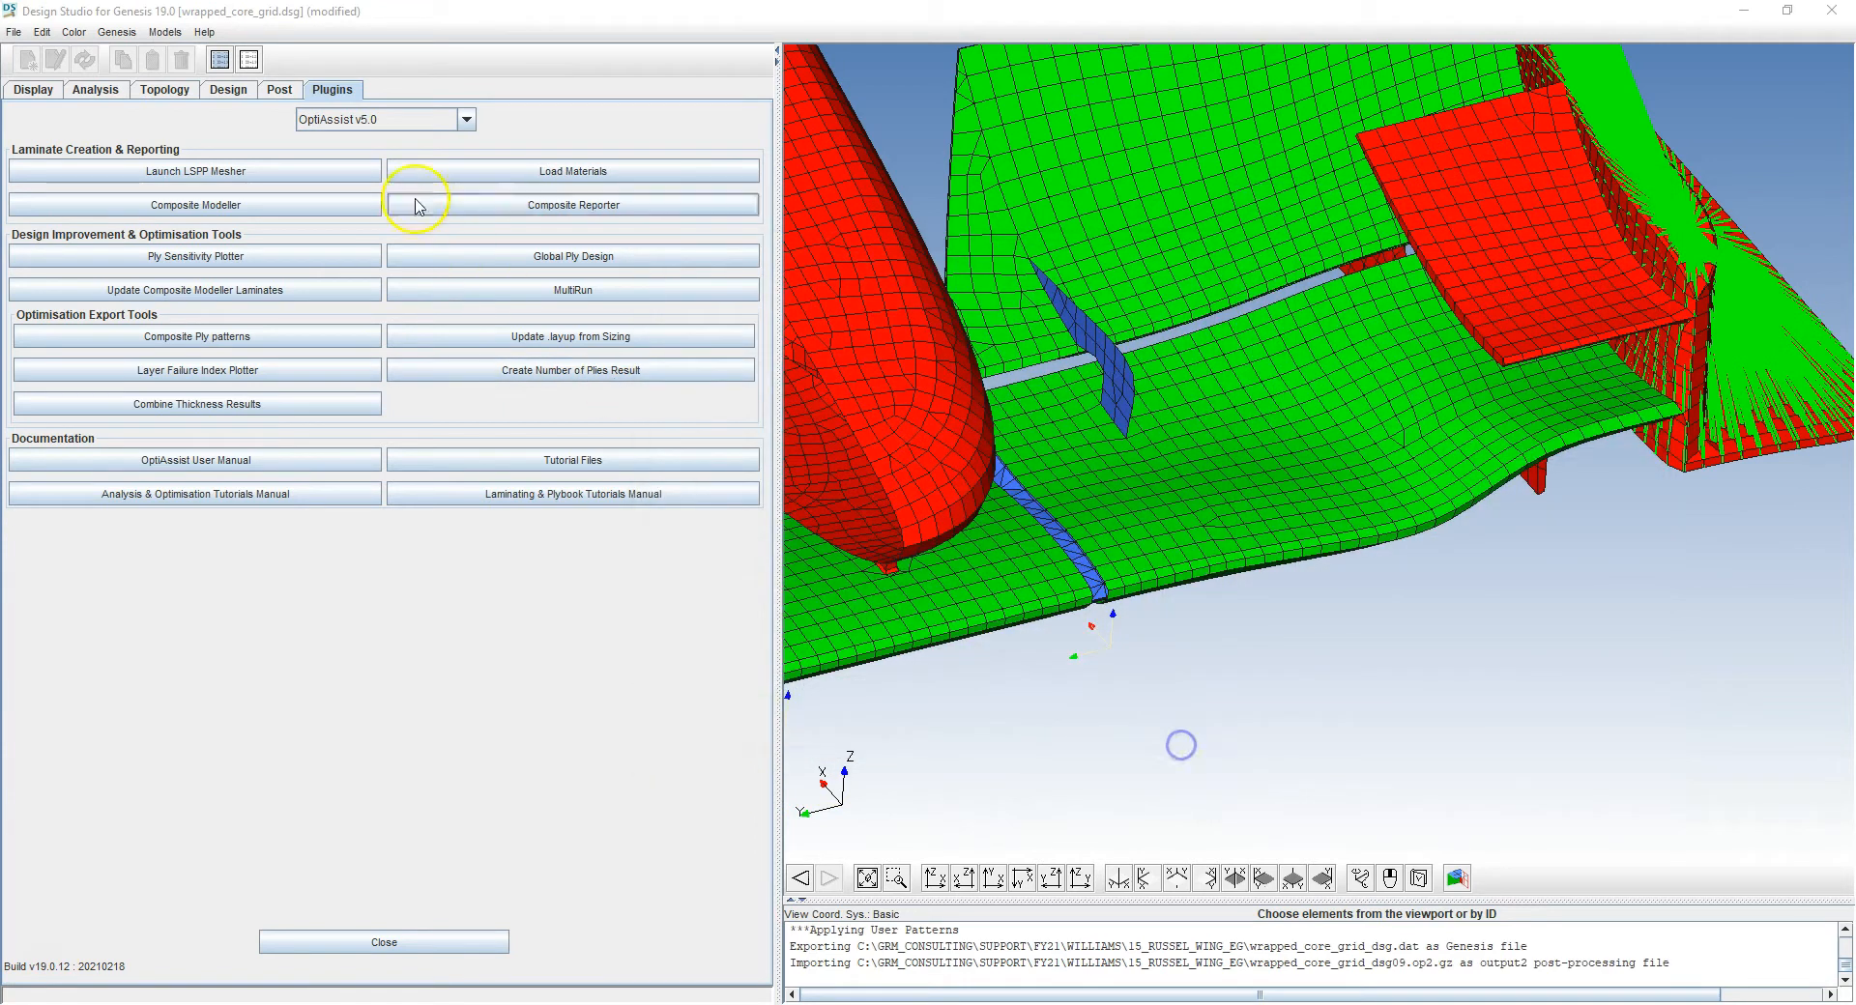
# Delete all older result datasets, keeping only those from wrapped_core_grid_dsg09.op2.gz
pyautogui.click(281, 90)
pyautogui.click(249, 126)
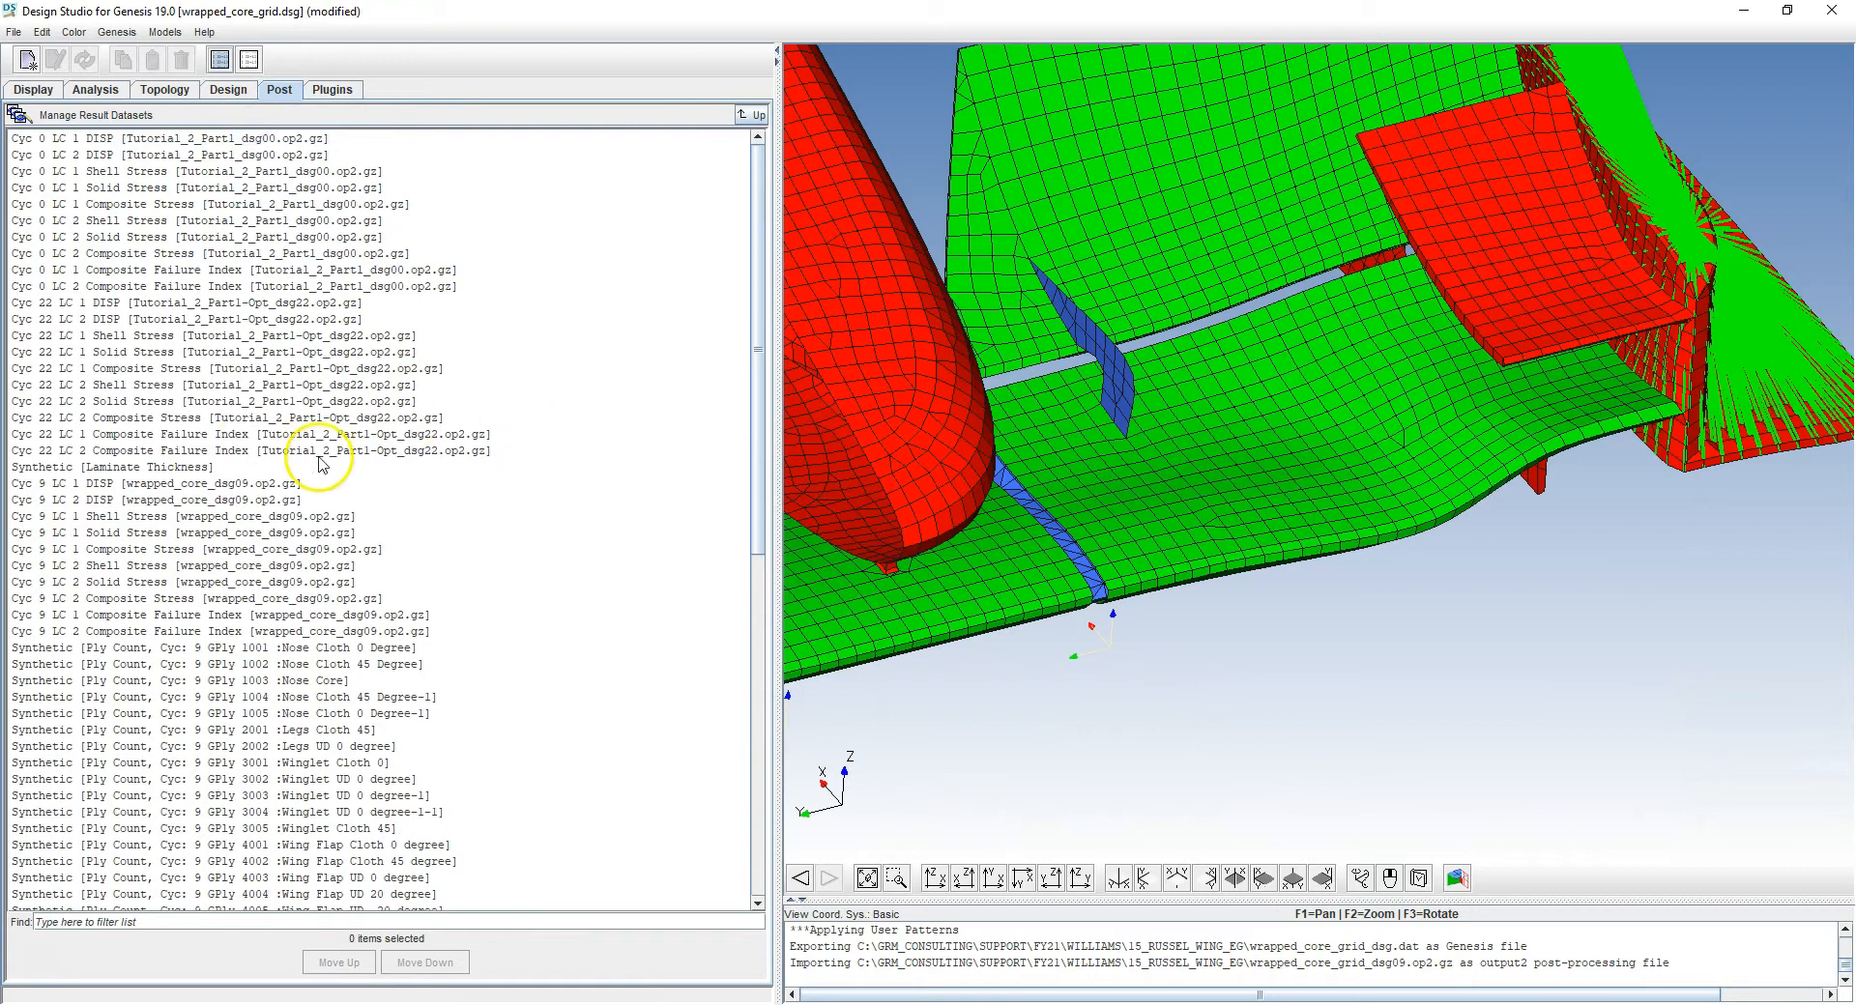
pyautogui.click(145, 144)
pyautogui.scroll(-15, 468, 483)
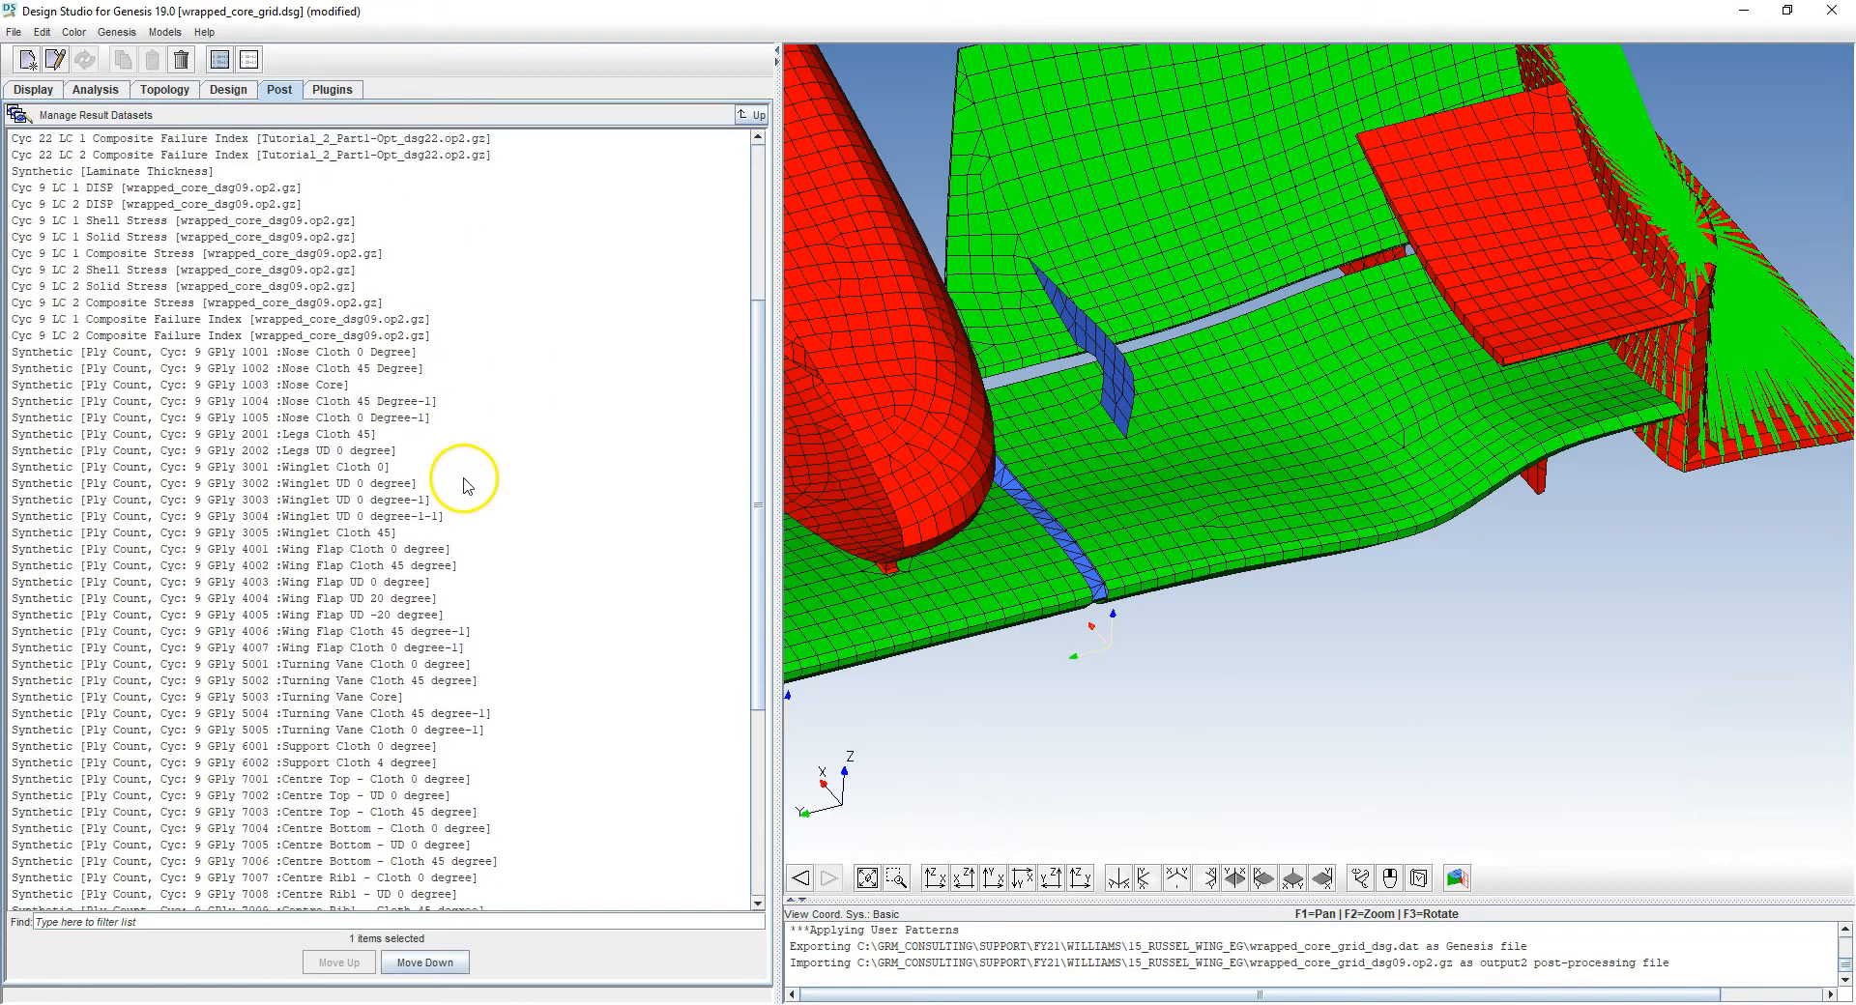
pyautogui.keyDown('shift'); pyautogui.click(108, 739); pyautogui.keyUp('shift')
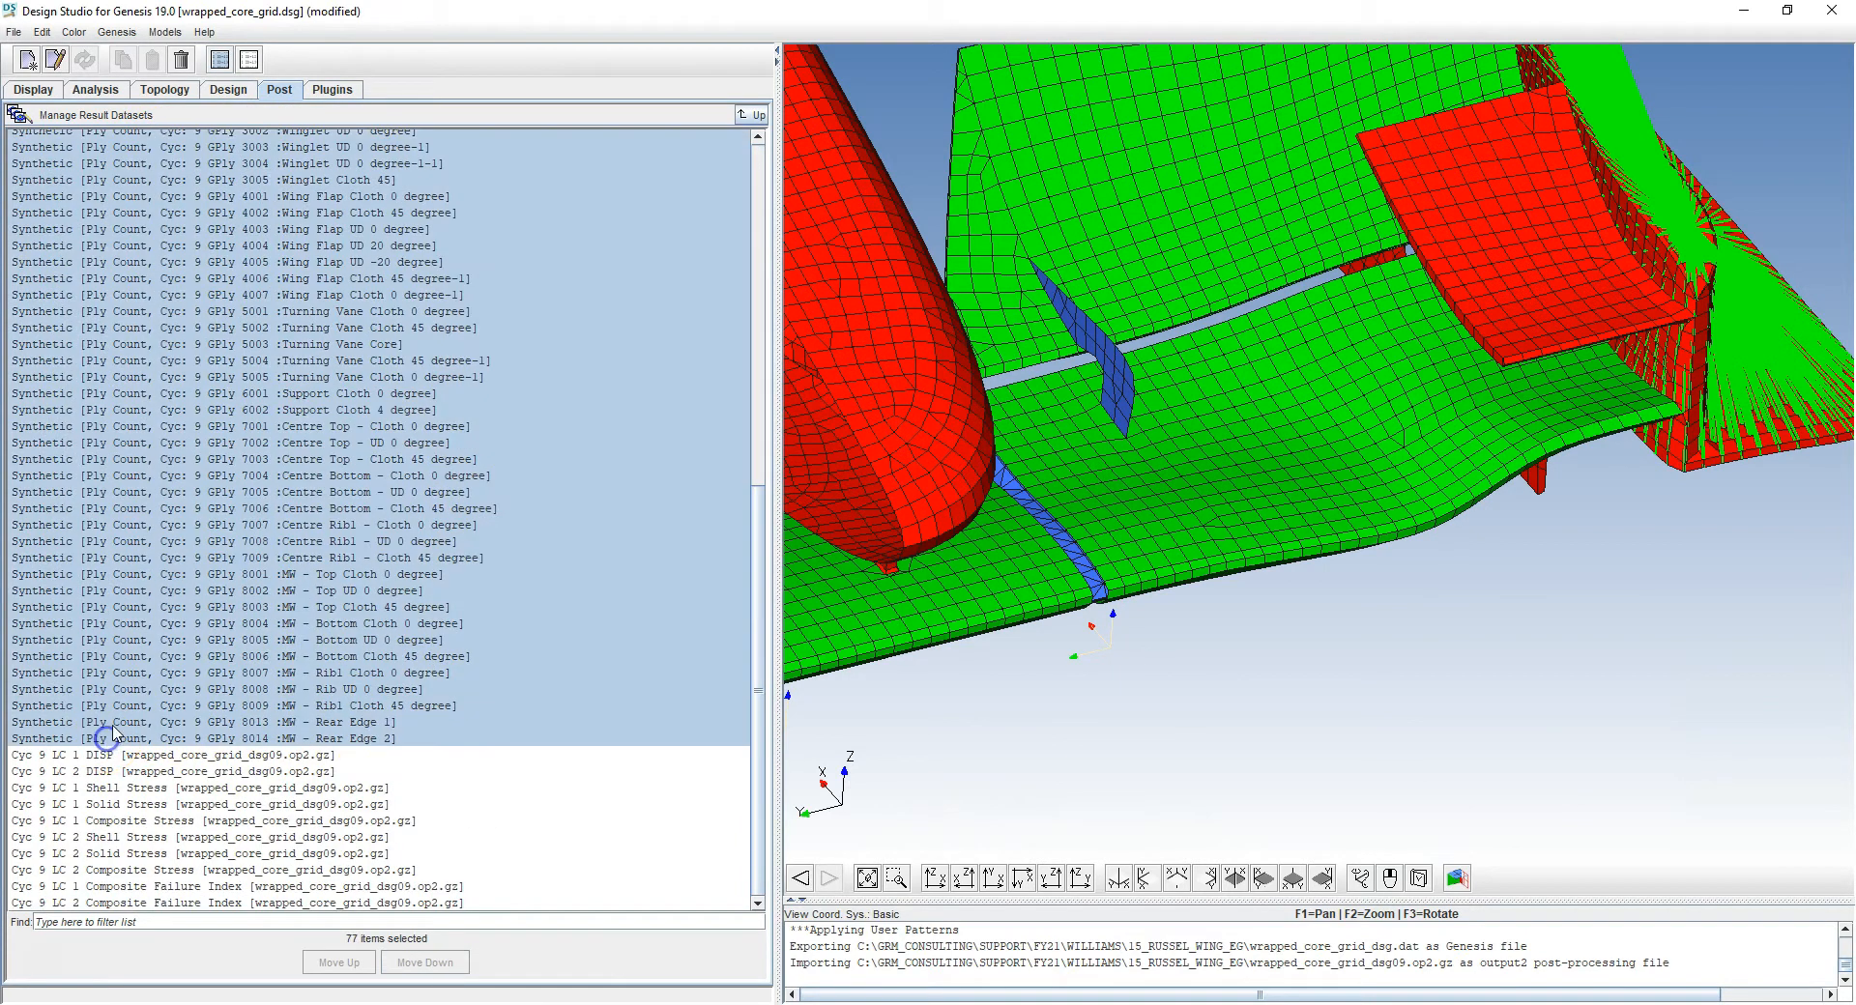
pyautogui.click(183, 61)
pyautogui.click(748, 116)
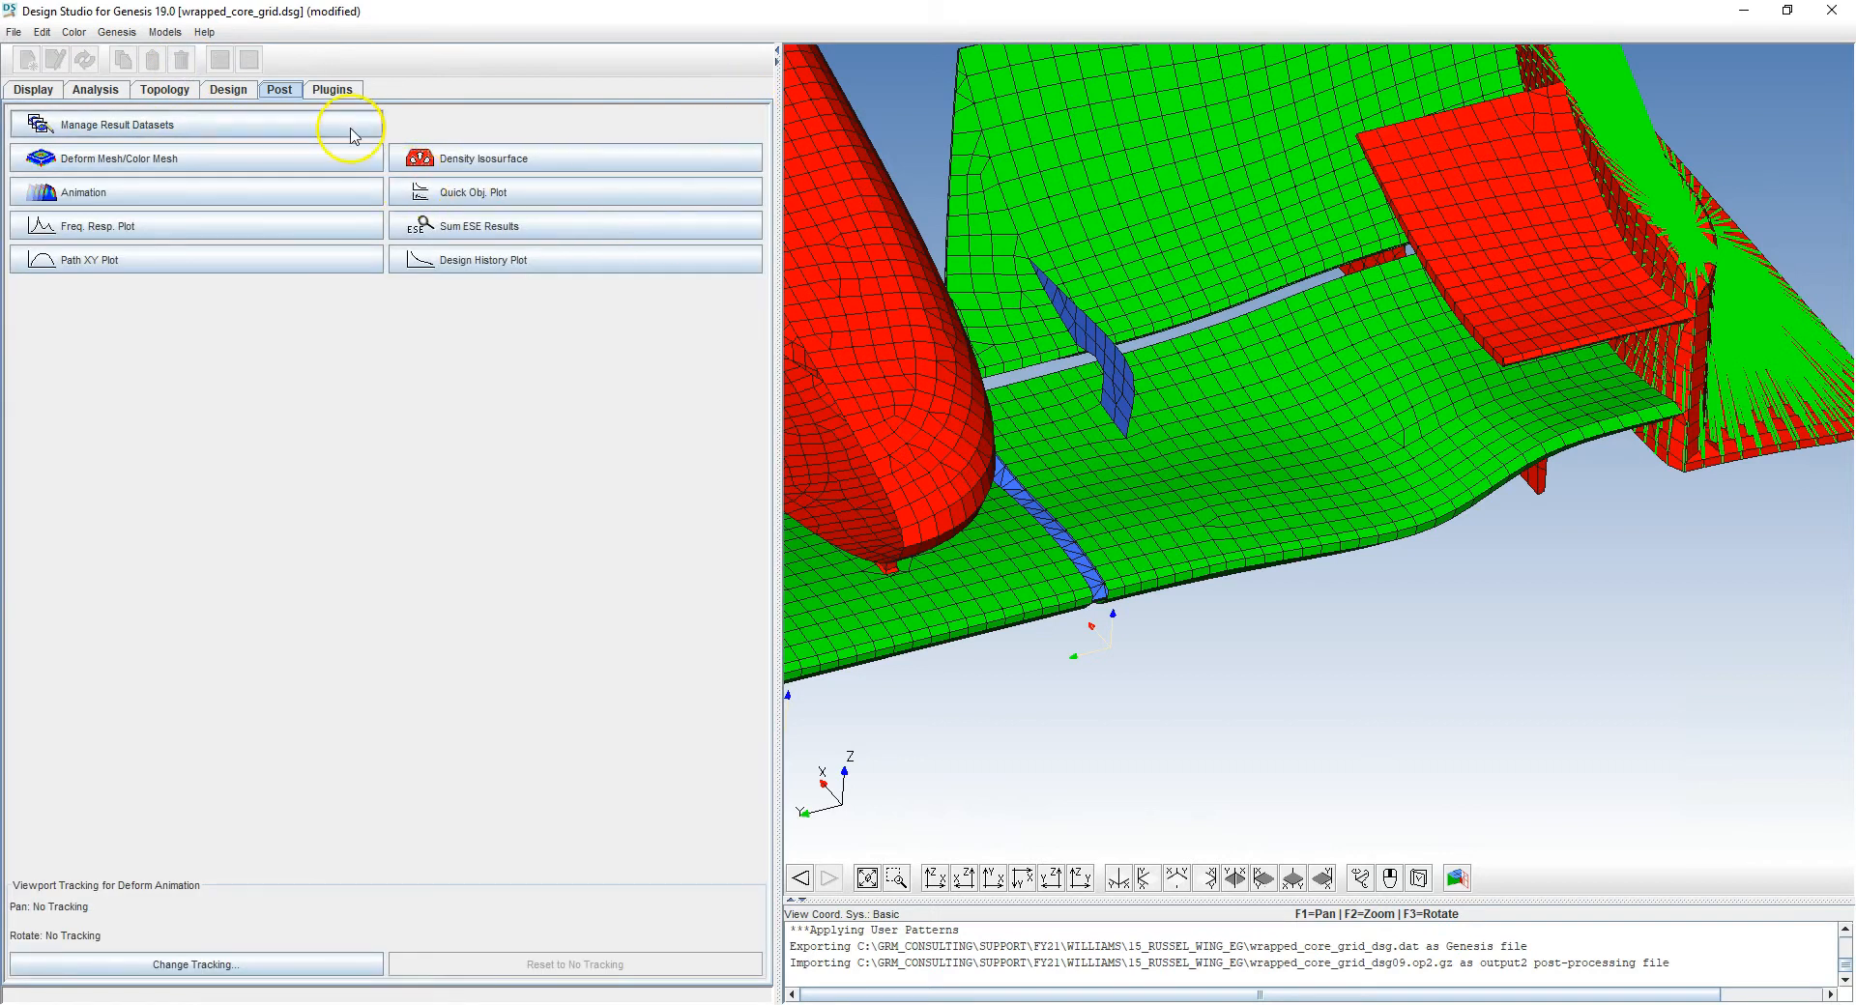
# Create a number of plies result for global plies from the Cyc 9 LC 1 Composite Stress dataset
pyautogui.click(328, 89)
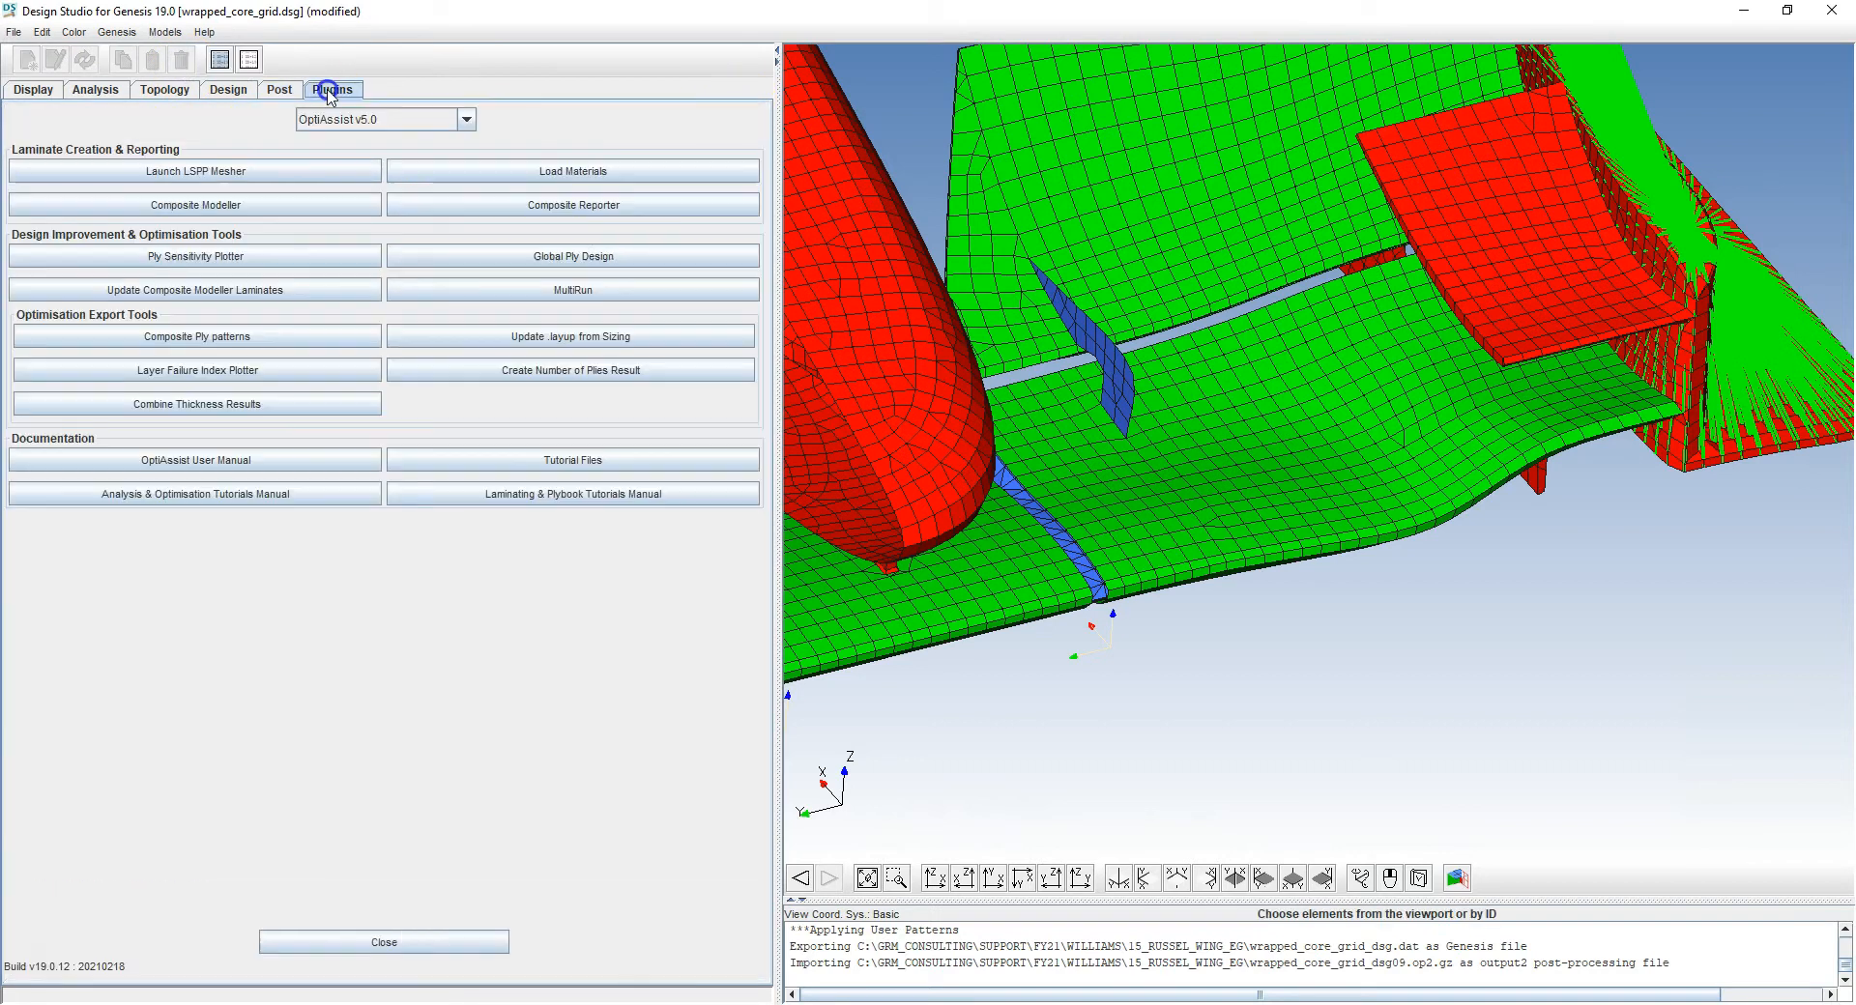
pyautogui.click(529, 372)
pyautogui.click(157, 243)
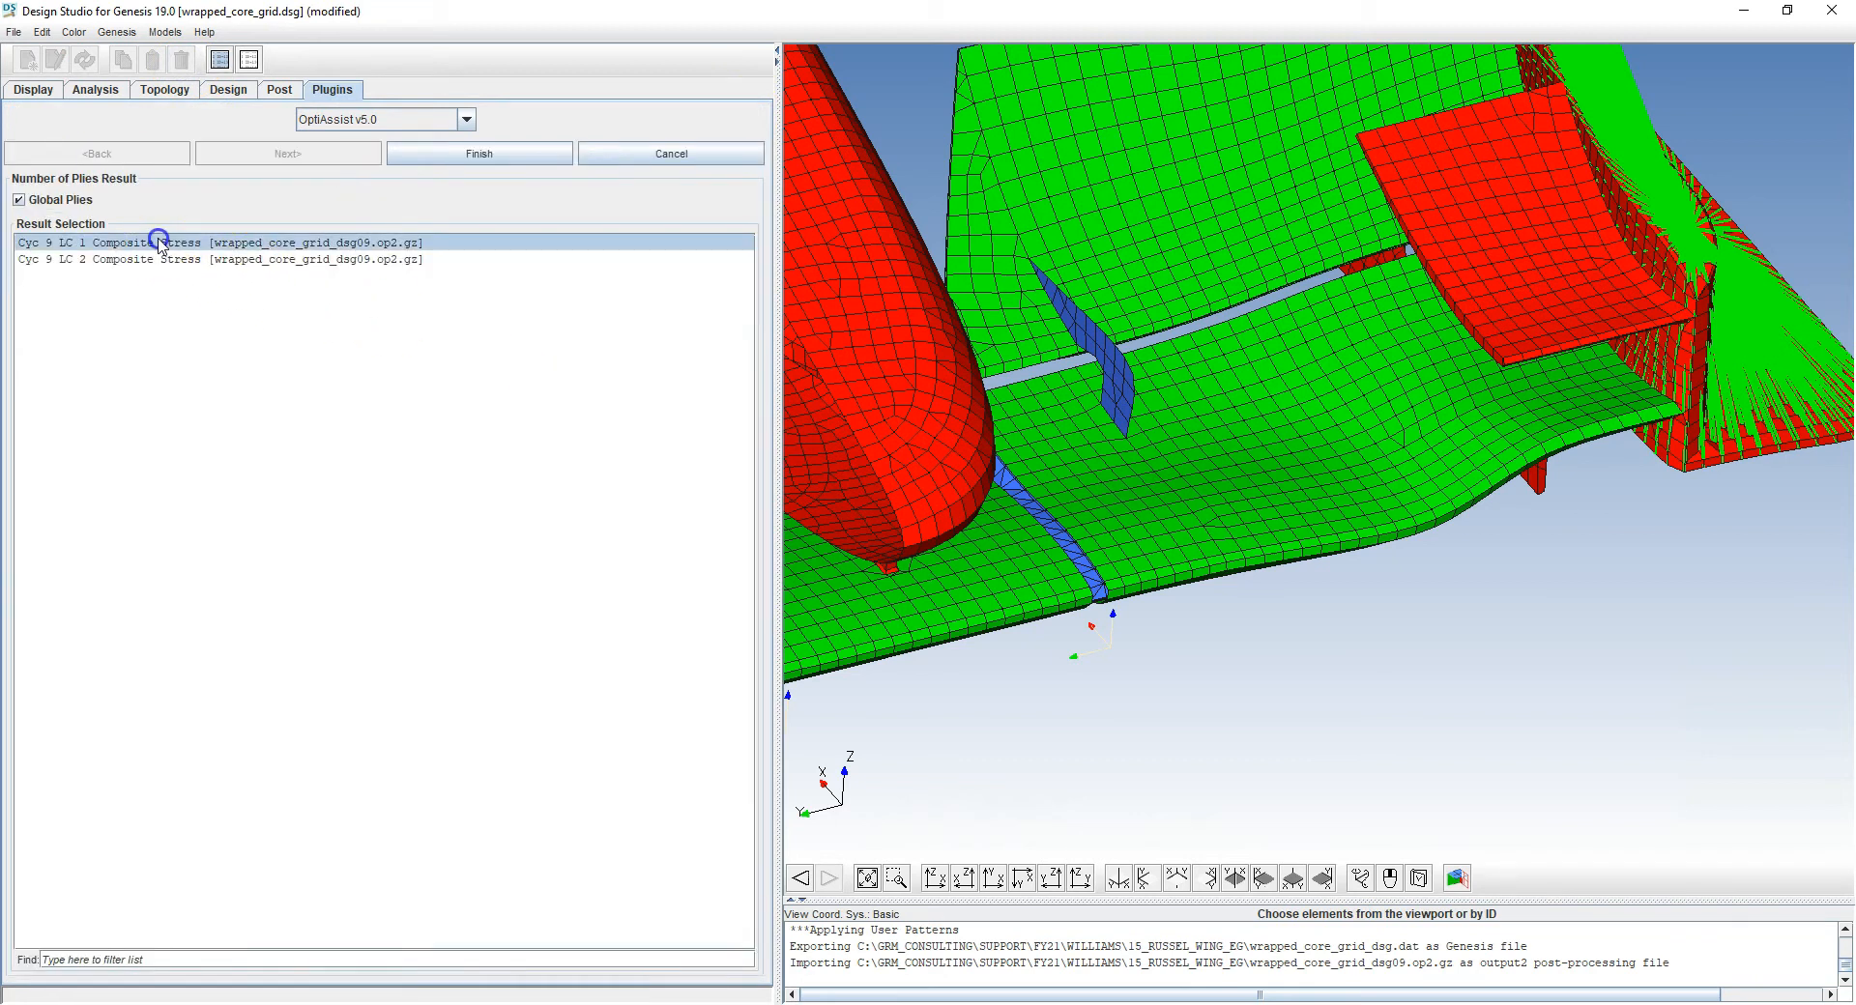
pyautogui.click(480, 155)
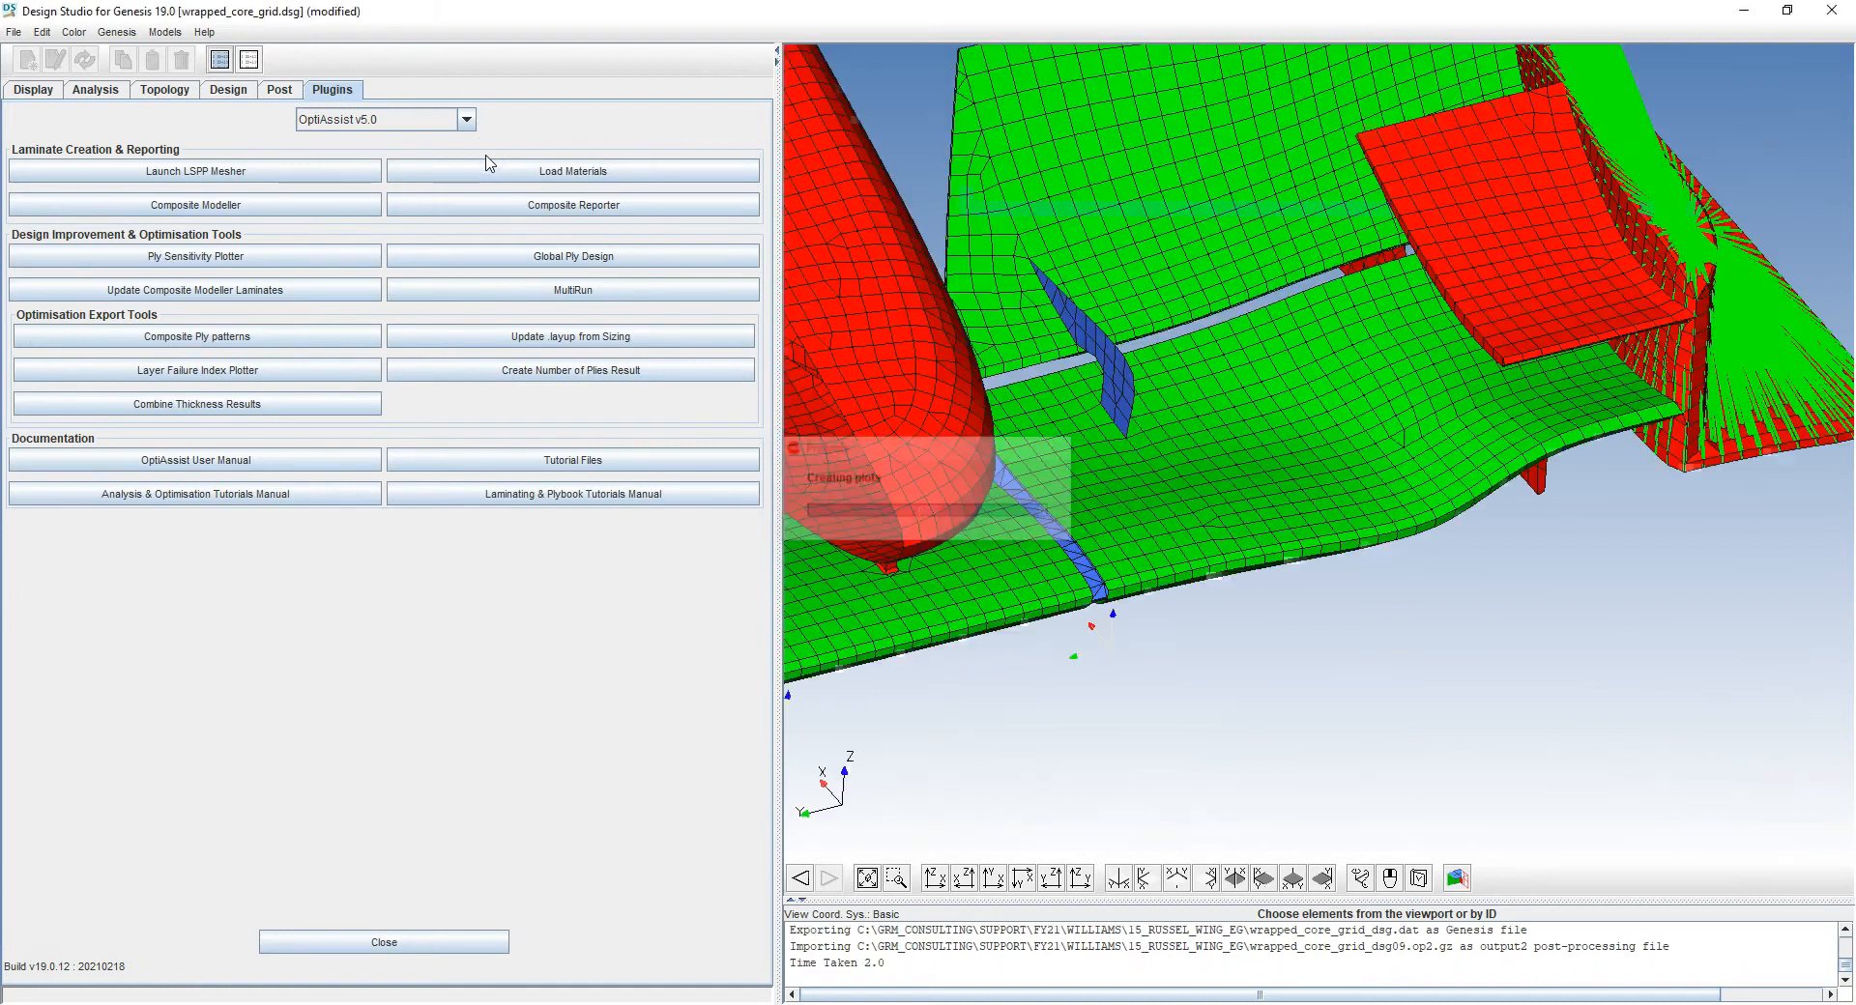
# Plot the ply counts of main wing plies 8001, 8002, 8003 and 8004 as a color mesh and examine their distribution
pyautogui.click(290, 90)
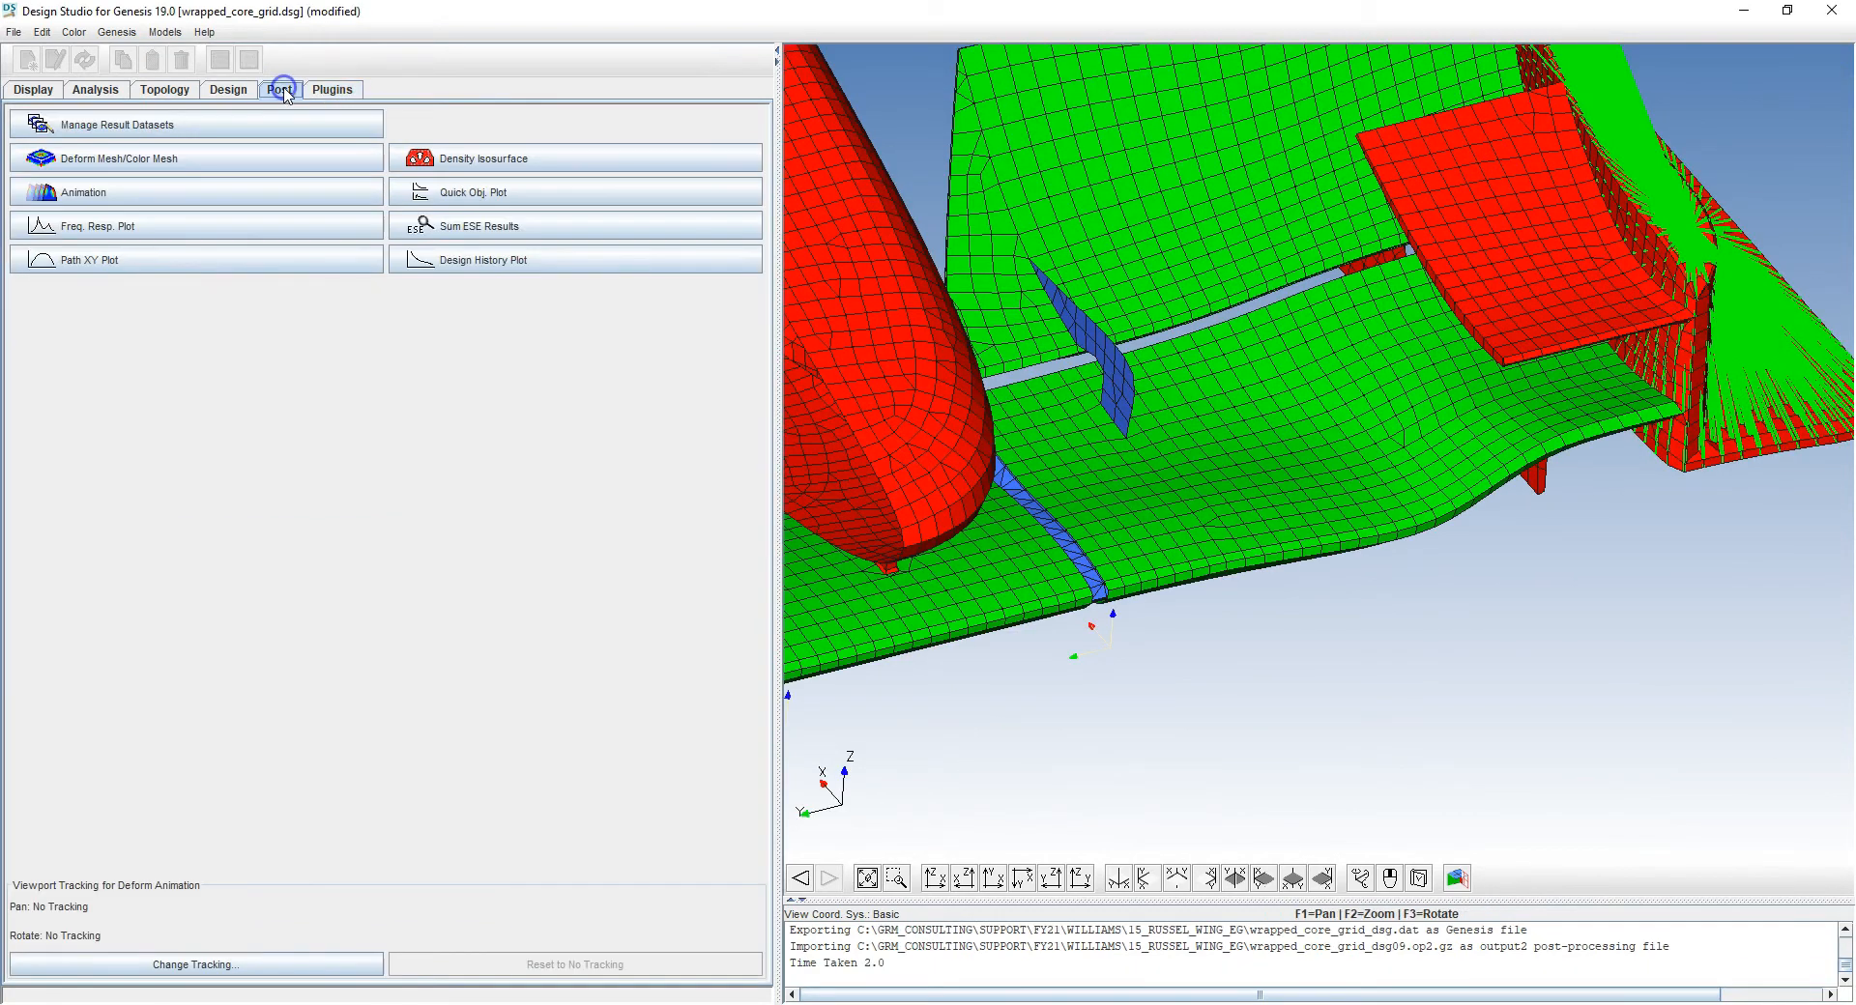
pyautogui.click(250, 163)
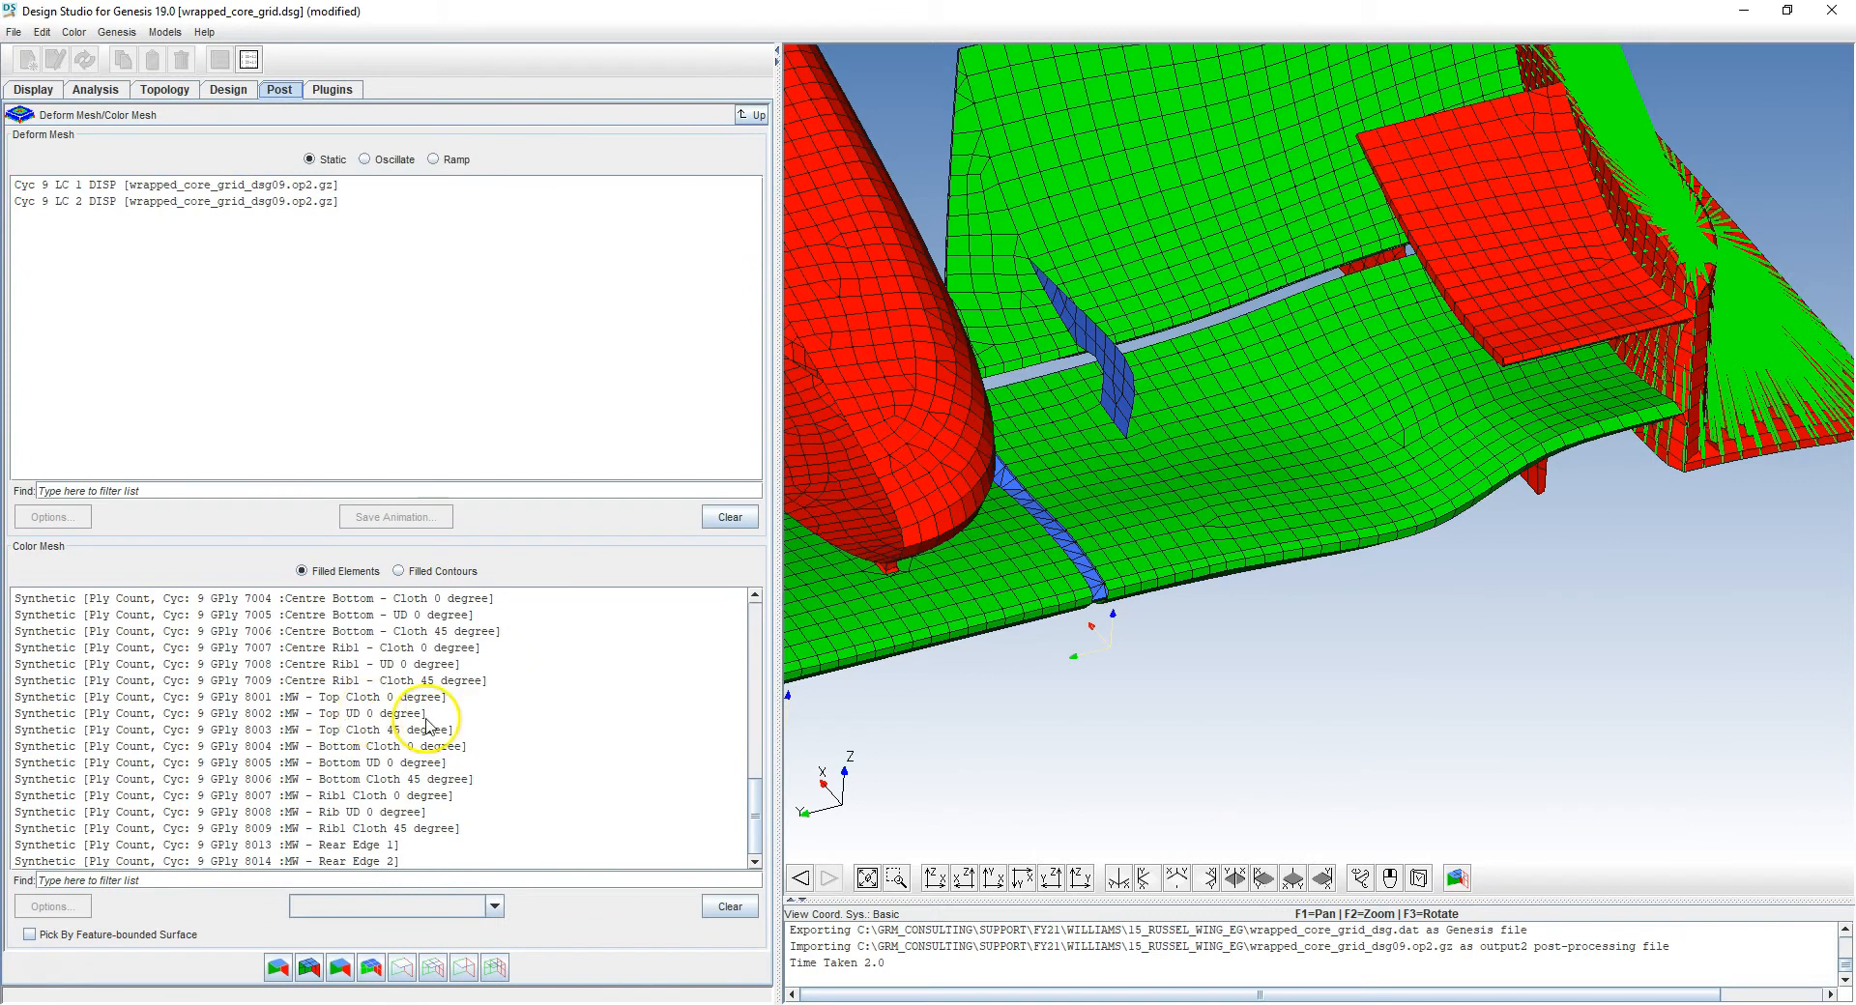
pyautogui.click(397, 697)
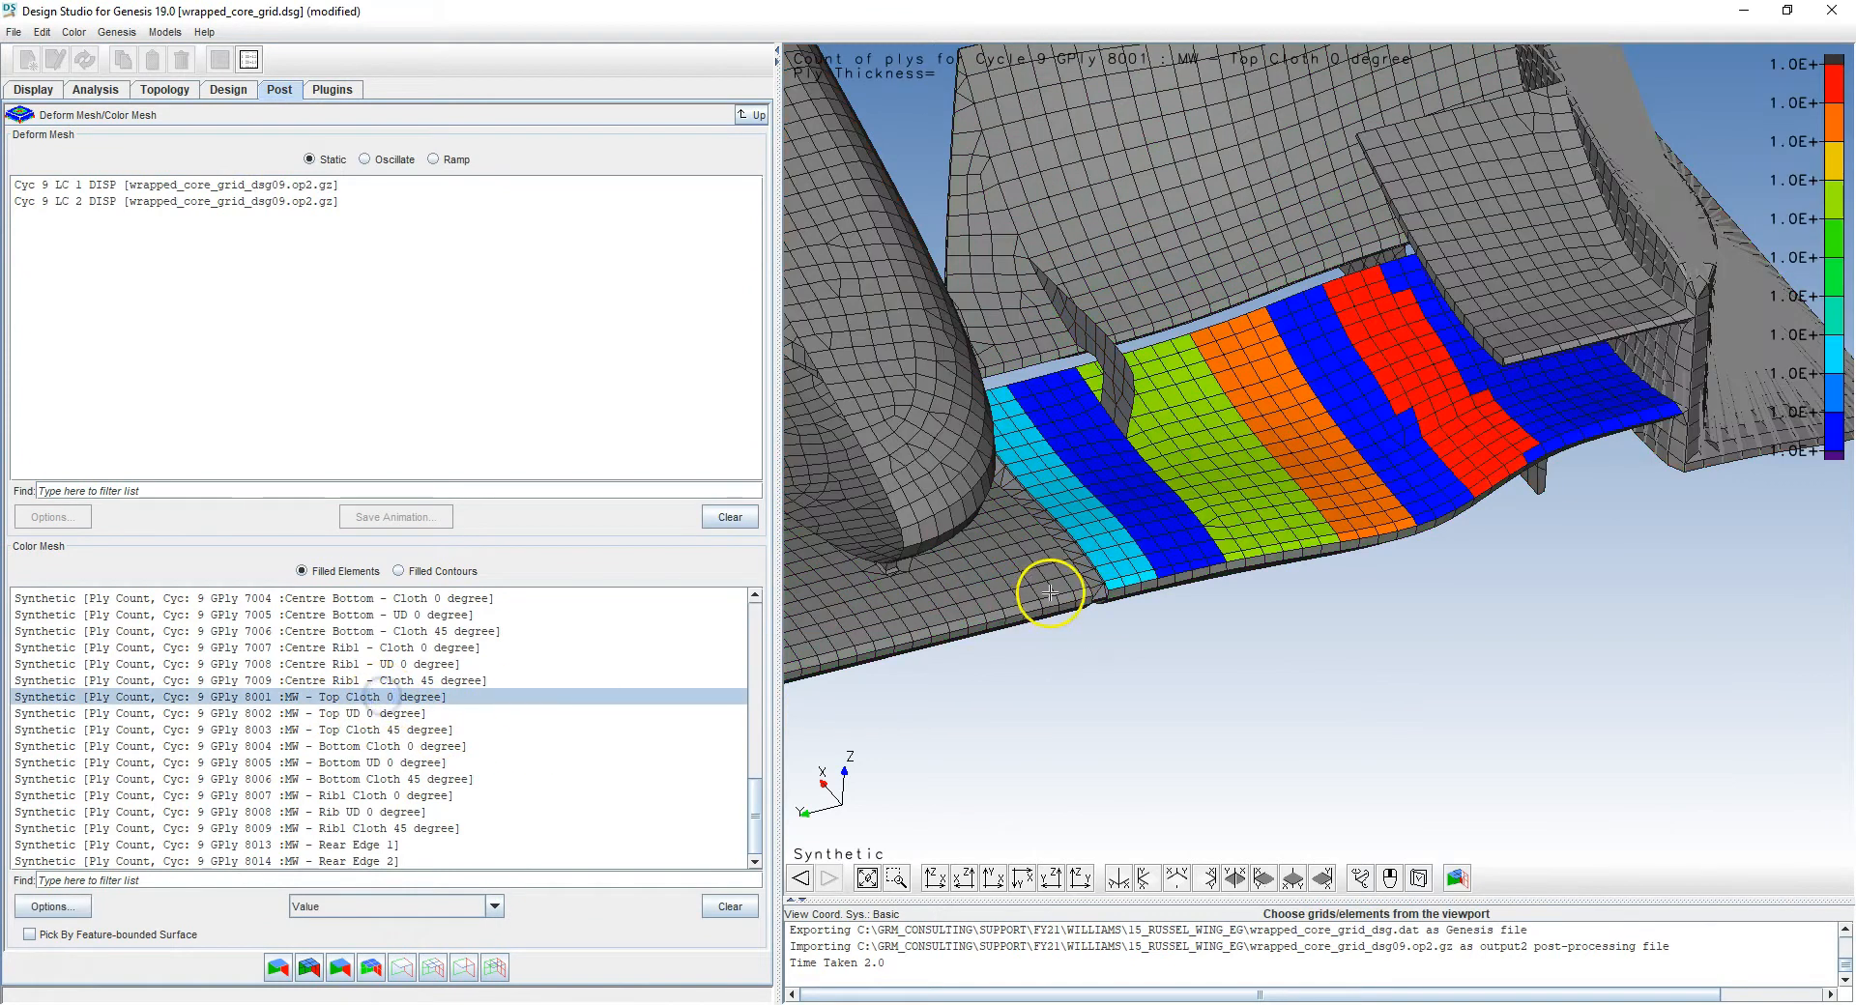
pyautogui.moveTo(1056, 592); pyautogui.dragTo(1114, 600, button='middle')
pyautogui.moveTo(1432, 445); pyautogui.dragTo(1428, 507, button='middle')
pyautogui.click(377, 714)
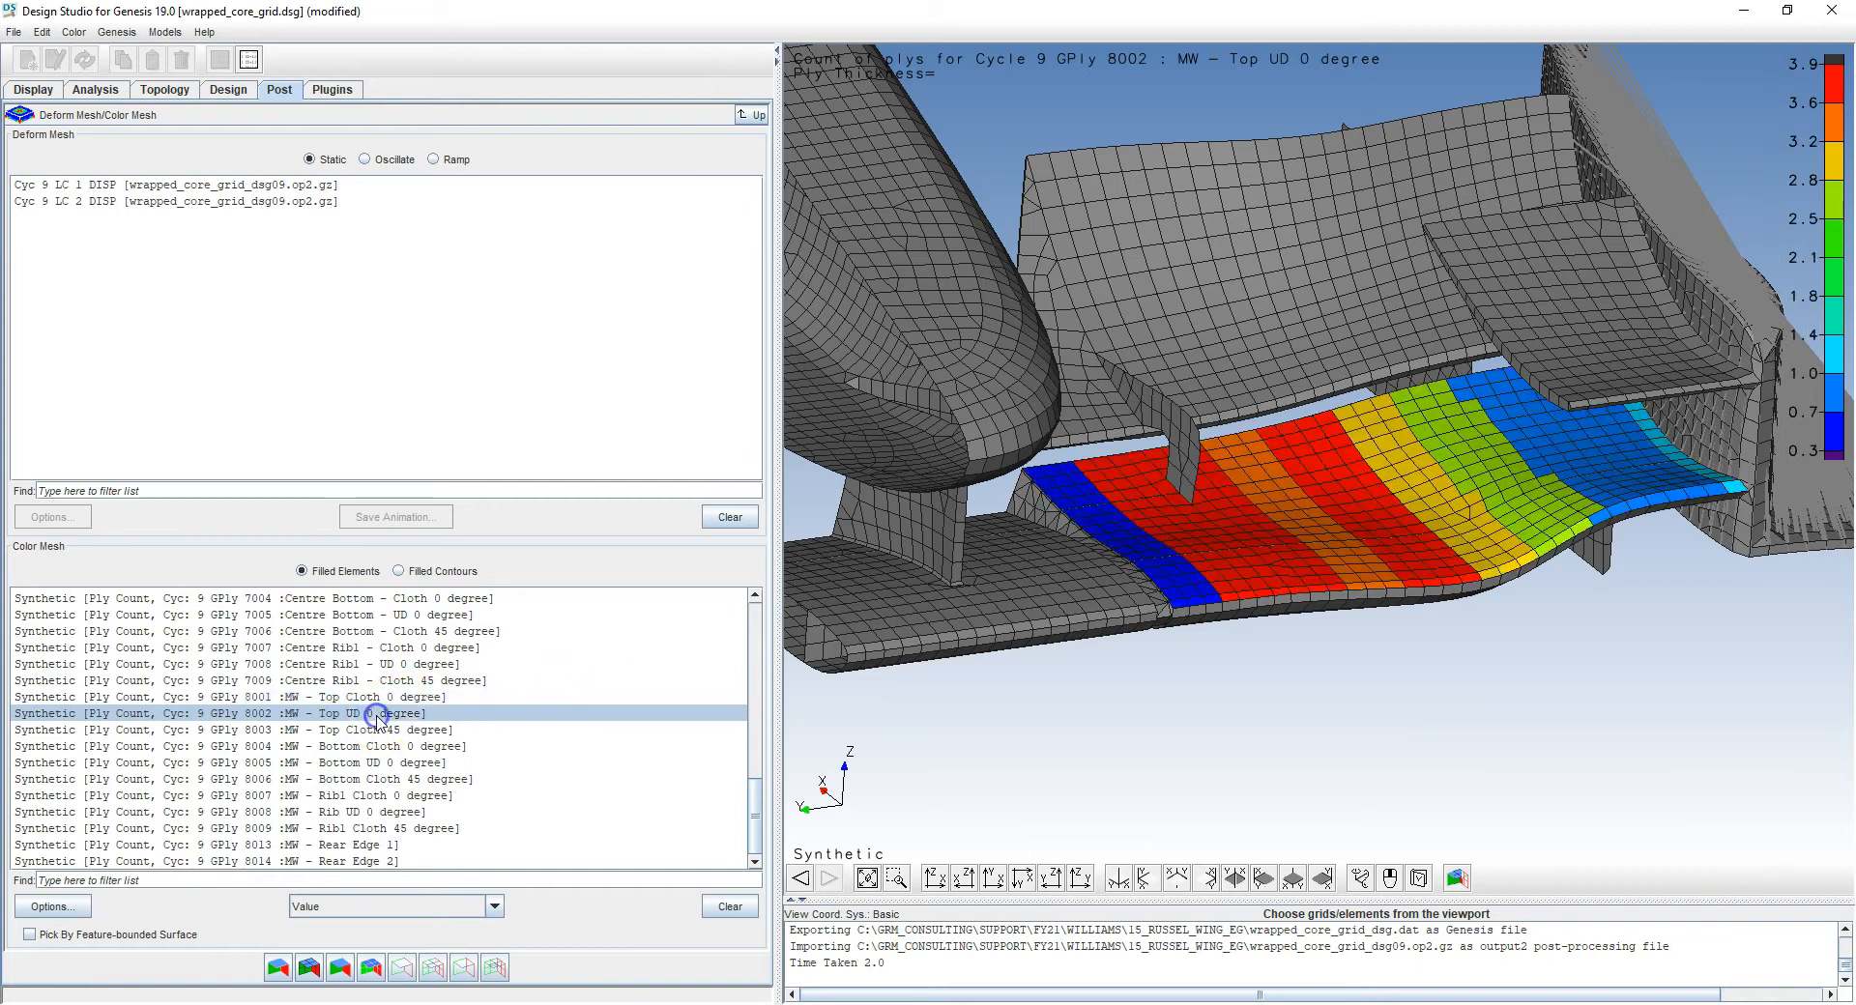
pyautogui.click(419, 730)
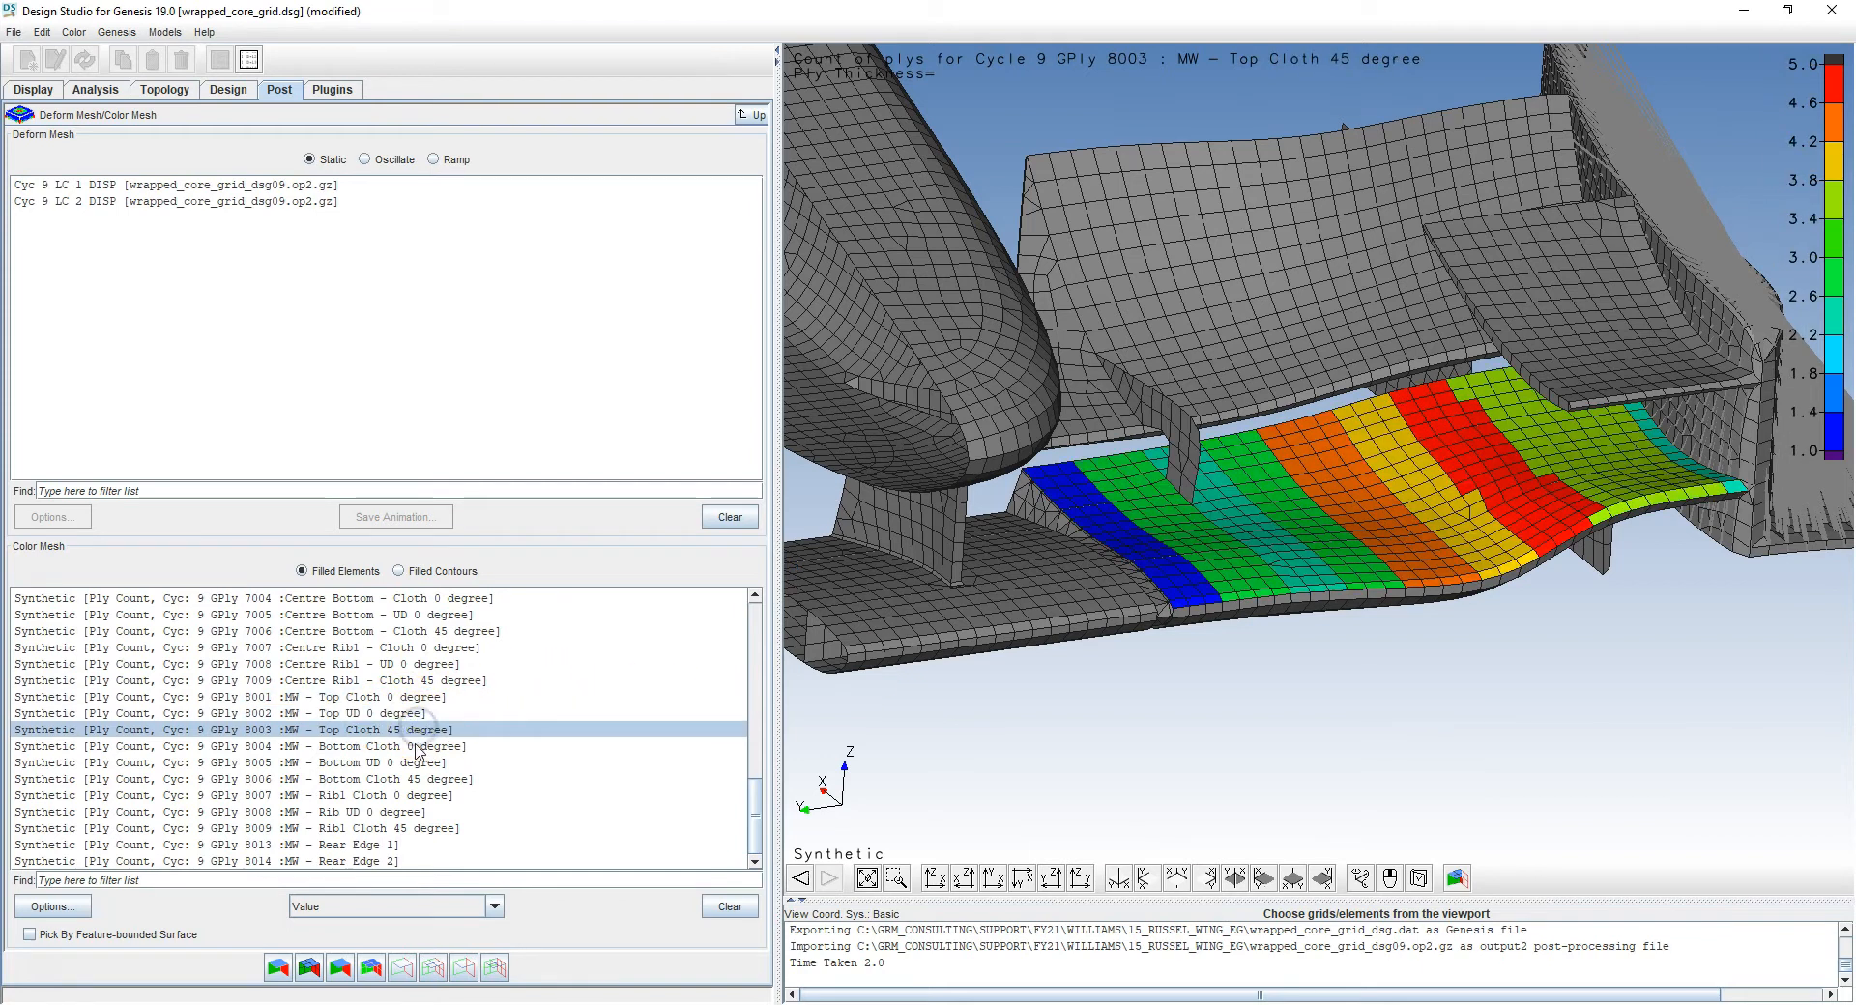
pyautogui.click(416, 746)
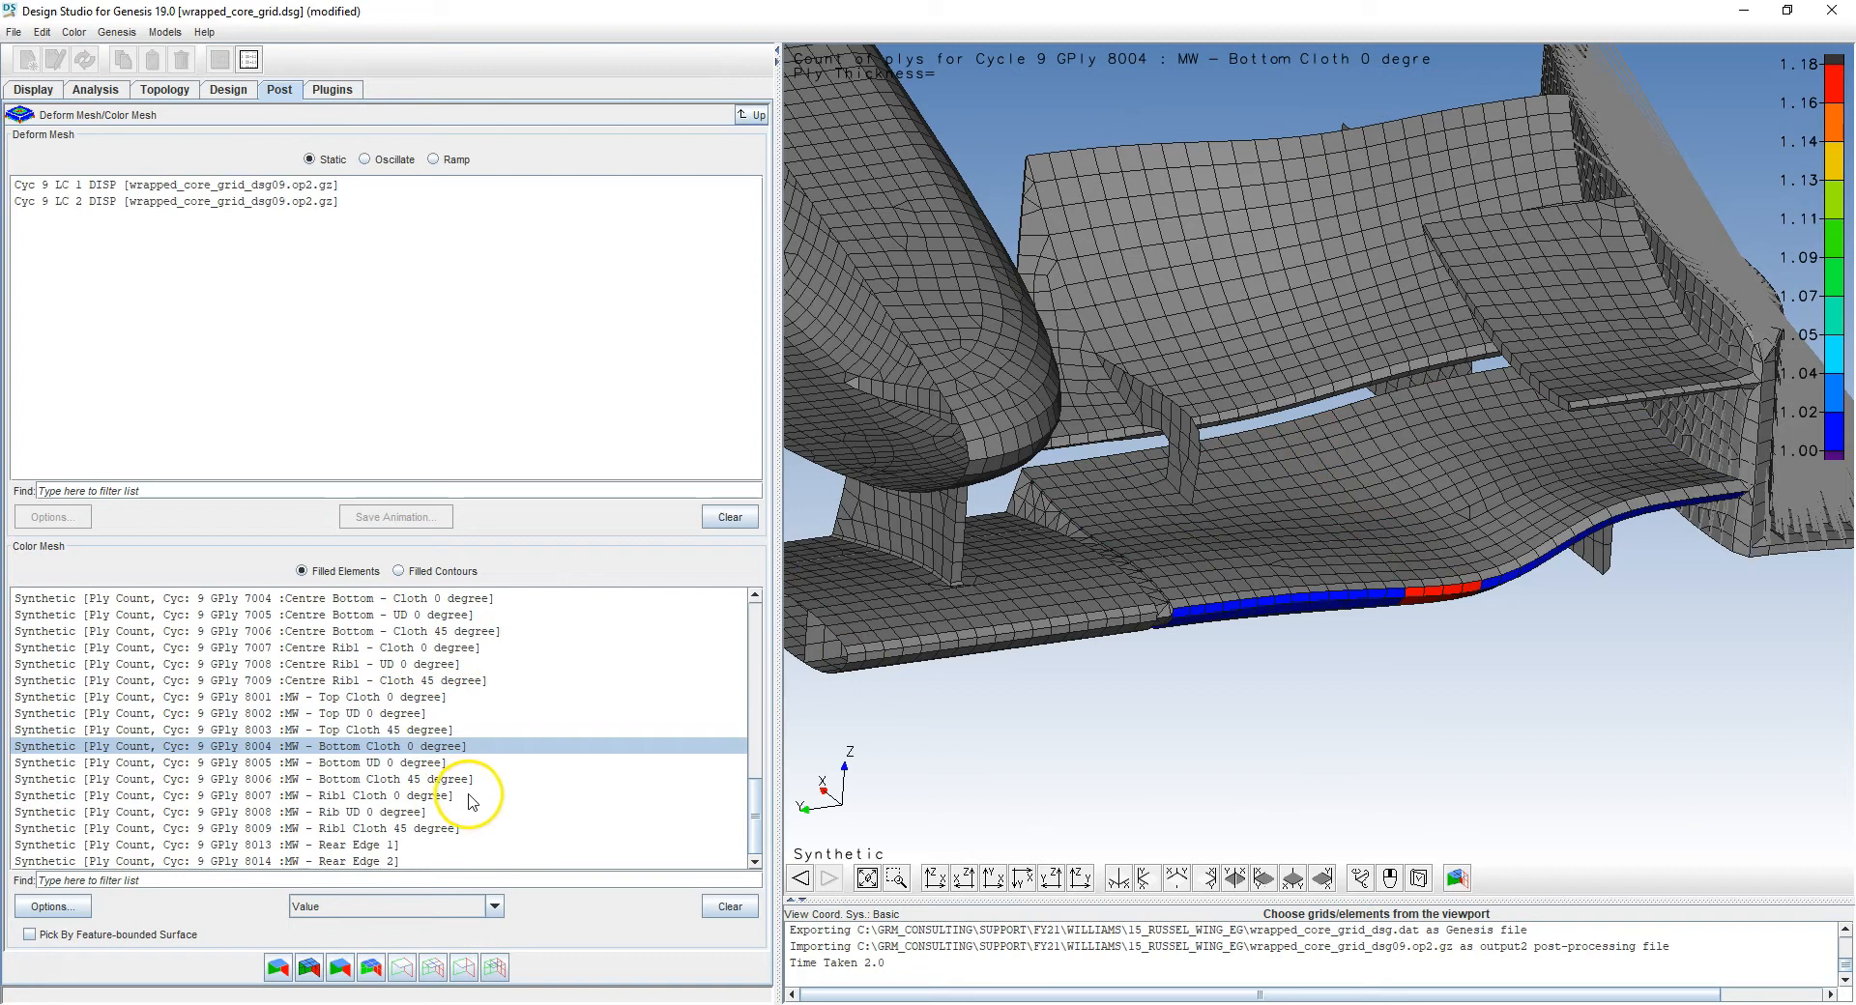
# Plot the ply count of main wing rib ply 8007 and show only the PCOMP assembly
pyautogui.click(416, 795)
pyautogui.moveTo(1029, 607); pyautogui.dragTo(993, 605)
pyautogui.click(34, 90)
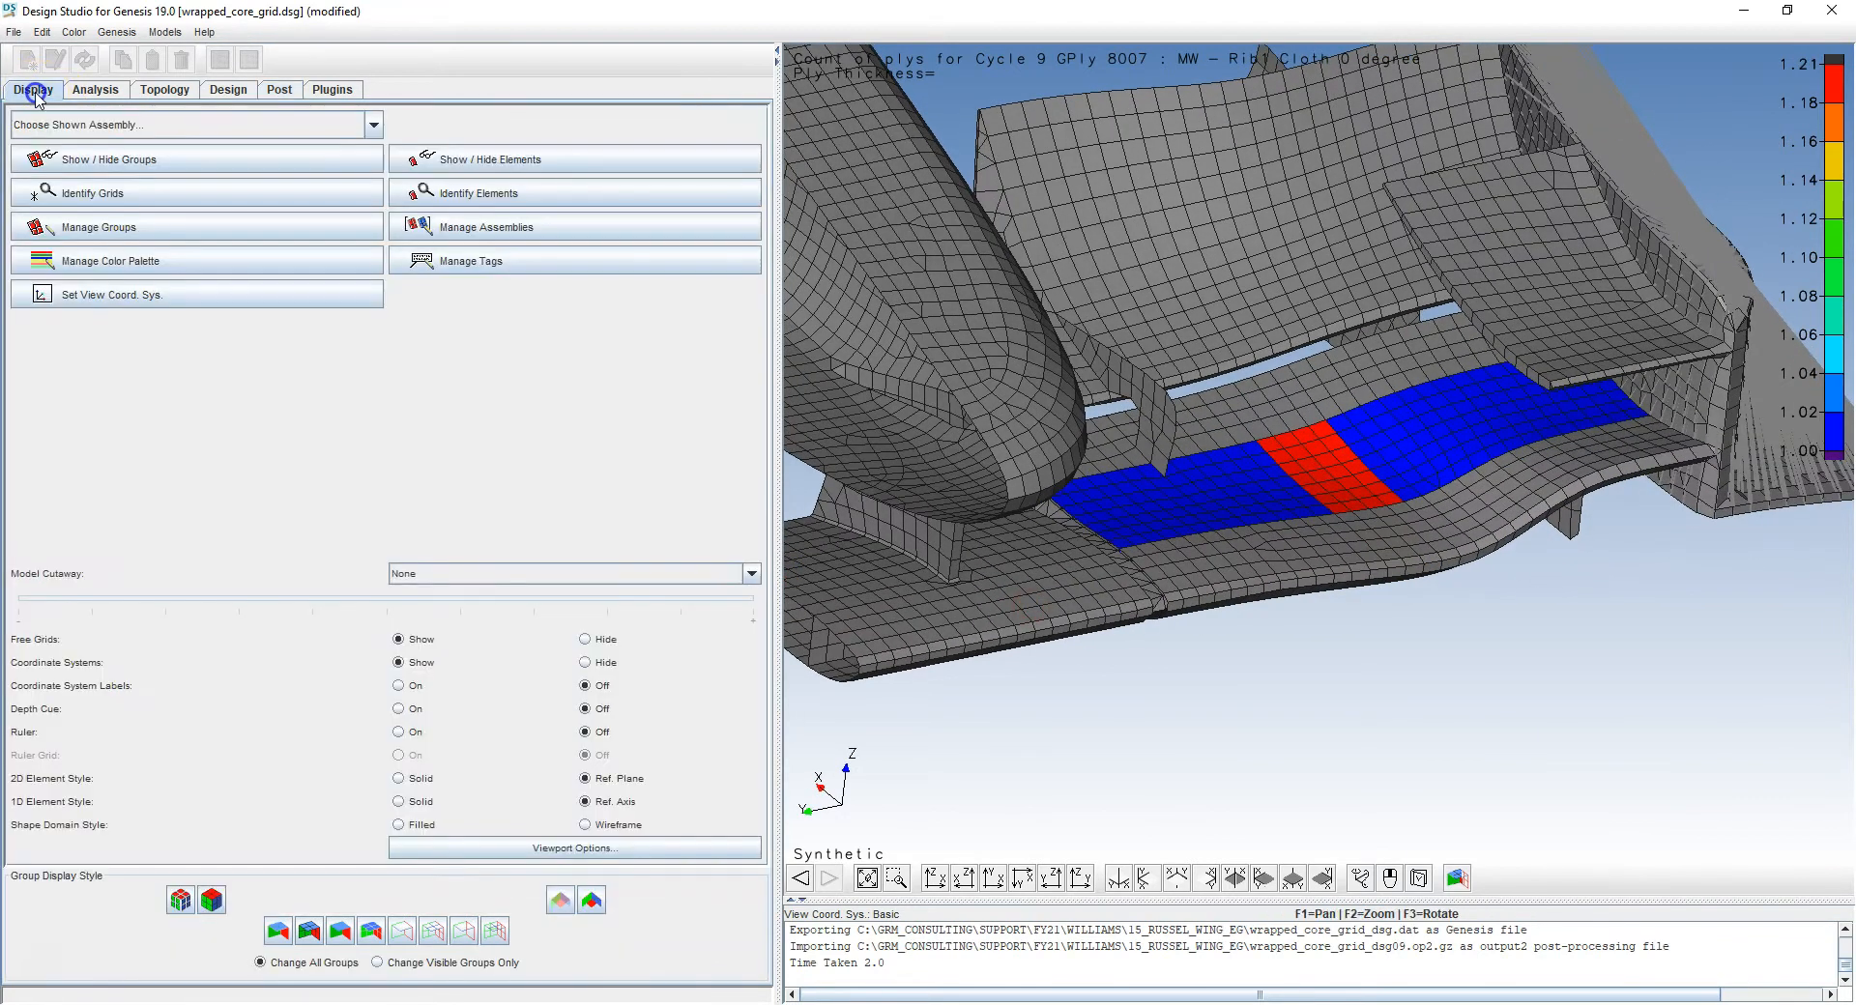
pyautogui.click(68, 127)
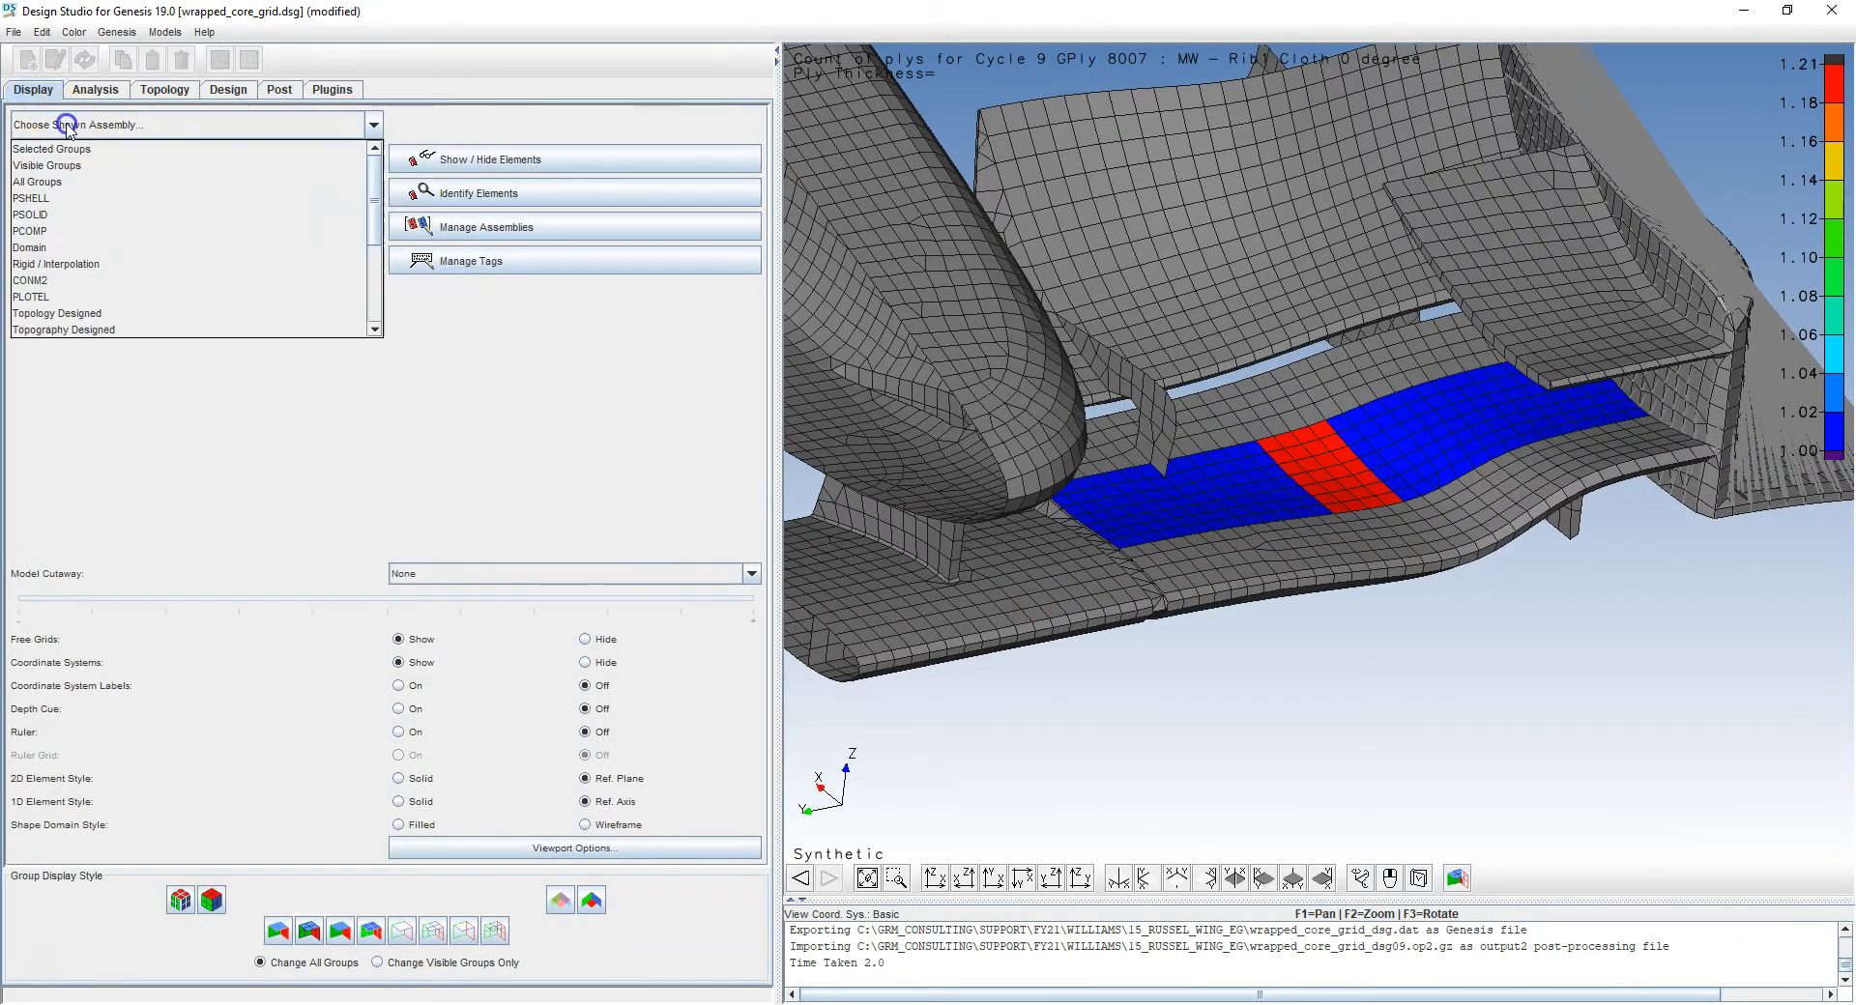
pyautogui.click(39, 234)
pyautogui.click(279, 90)
pyautogui.moveTo(1586, 455)
pyautogui.mouseDown(button='middle')
pyautogui.moveTo(1057, 583)
pyautogui.moveTo(1089, 521)
pyautogui.mouseUp(button='middle')
# Plot the ply counts of main wing rib plies 8008 and 8009 and examine them from several angles
pyautogui.click(381, 812)
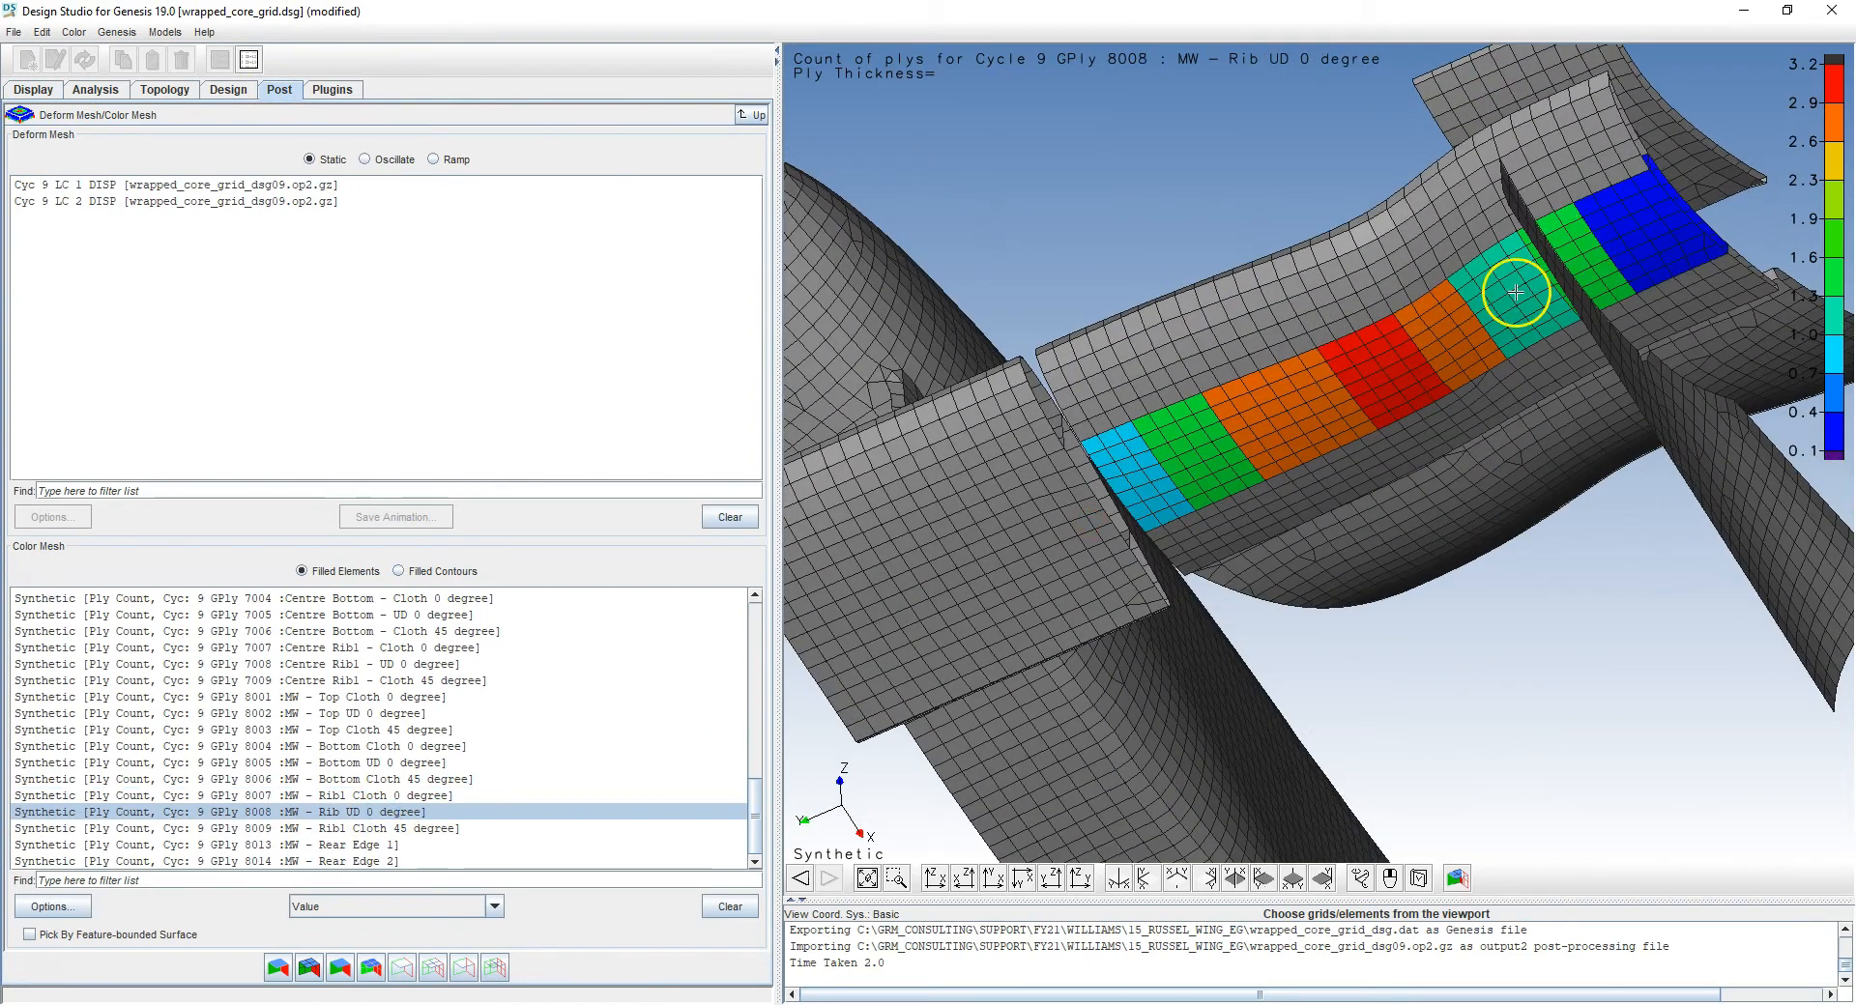
pyautogui.moveTo(1310, 390); pyautogui.dragTo(1334, 488, button='middle')
pyautogui.moveTo(1472, 452); pyautogui.dragTo(1255, 553, button='middle')
pyautogui.click(398, 831)
pyautogui.moveTo(966, 634)
pyautogui.mouseDown(button='middle')
pyautogui.moveTo(1203, 556)
pyautogui.moveTo(1173, 485)
pyautogui.moveTo(1120, 505)
pyautogui.moveTo(1093, 580)
pyautogui.moveTo(1470, 402)
pyautogui.mouseUp(button='middle')
pyautogui.scroll(3, 1326, 510)
pyautogui.moveTo(1331, 498)
pyautogui.mouseDown(button='middle')
pyautogui.moveTo(1415, 540)
pyautogui.moveTo(1459, 534)
pyautogui.moveTo(1520, 578)
pyautogui.moveTo(1560, 526)
pyautogui.mouseUp(button='middle')
pyautogui.scroll(2, 1170, 575)
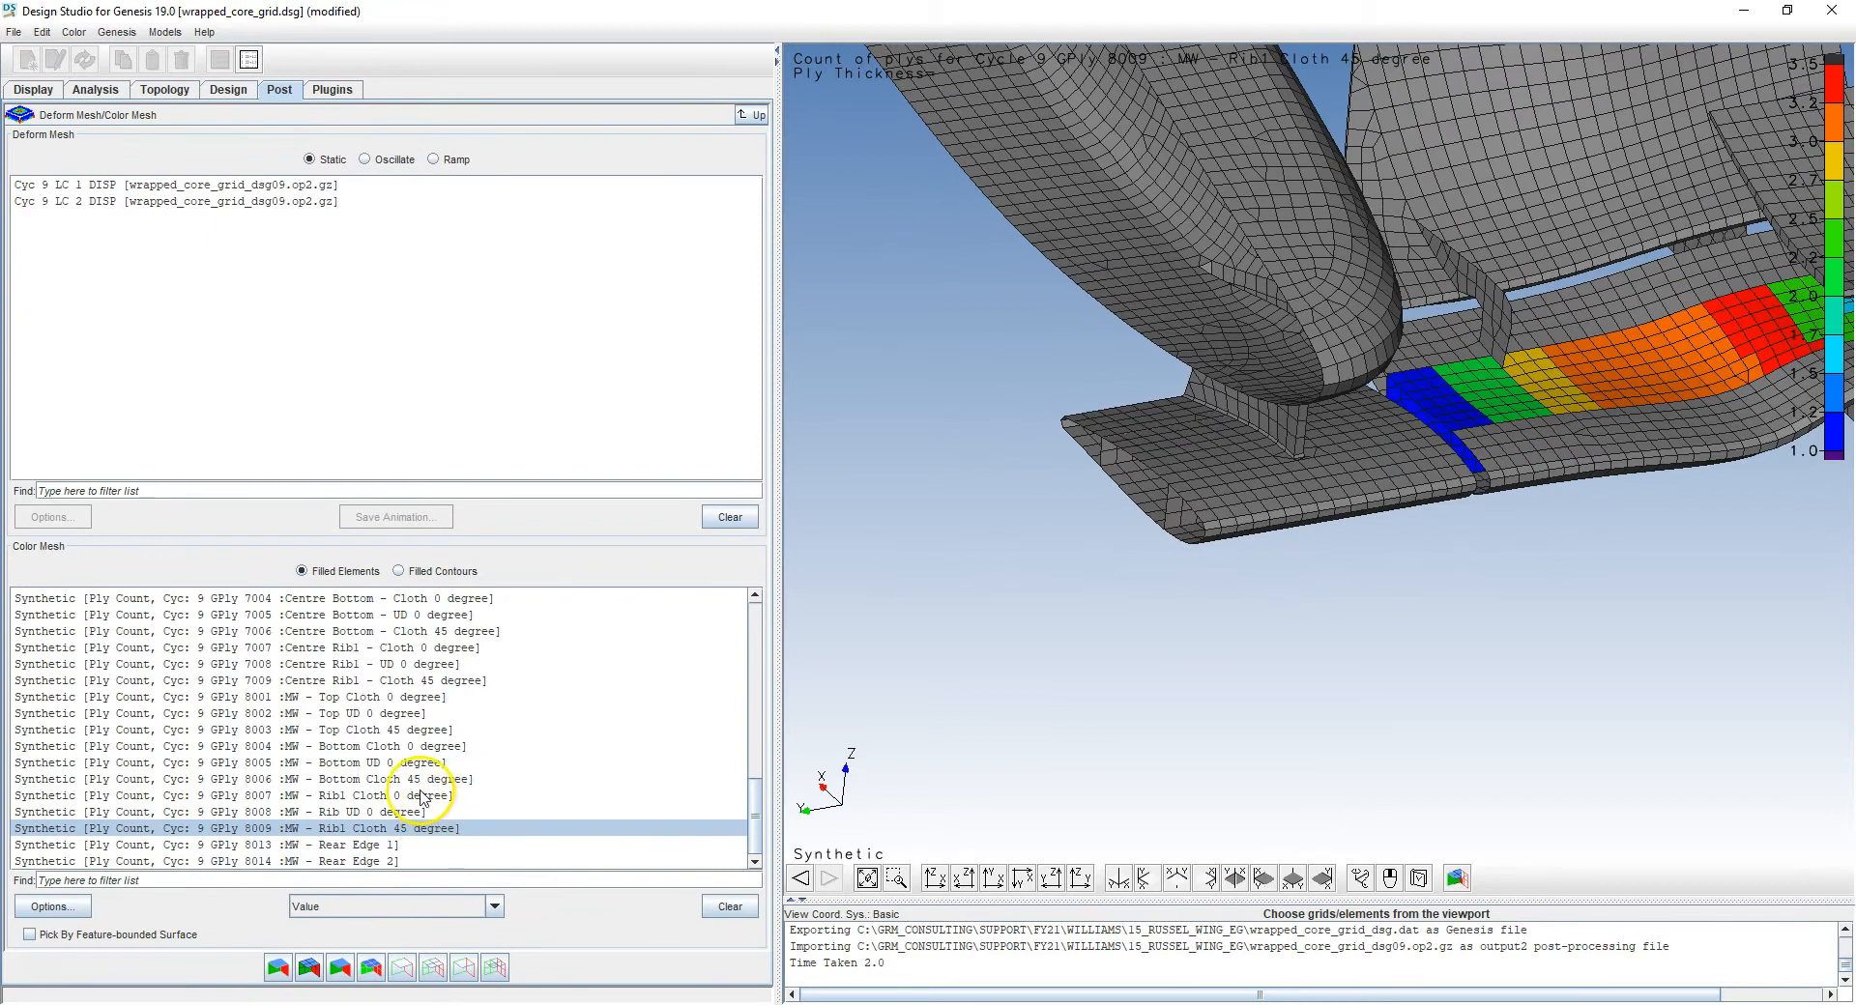
# Examine the ply counts of centre rib plies 7007, 7008 and 7009, and leave the color mesh plot
pyautogui.scroll(2, 422, 799)
pyautogui.click(375, 744)
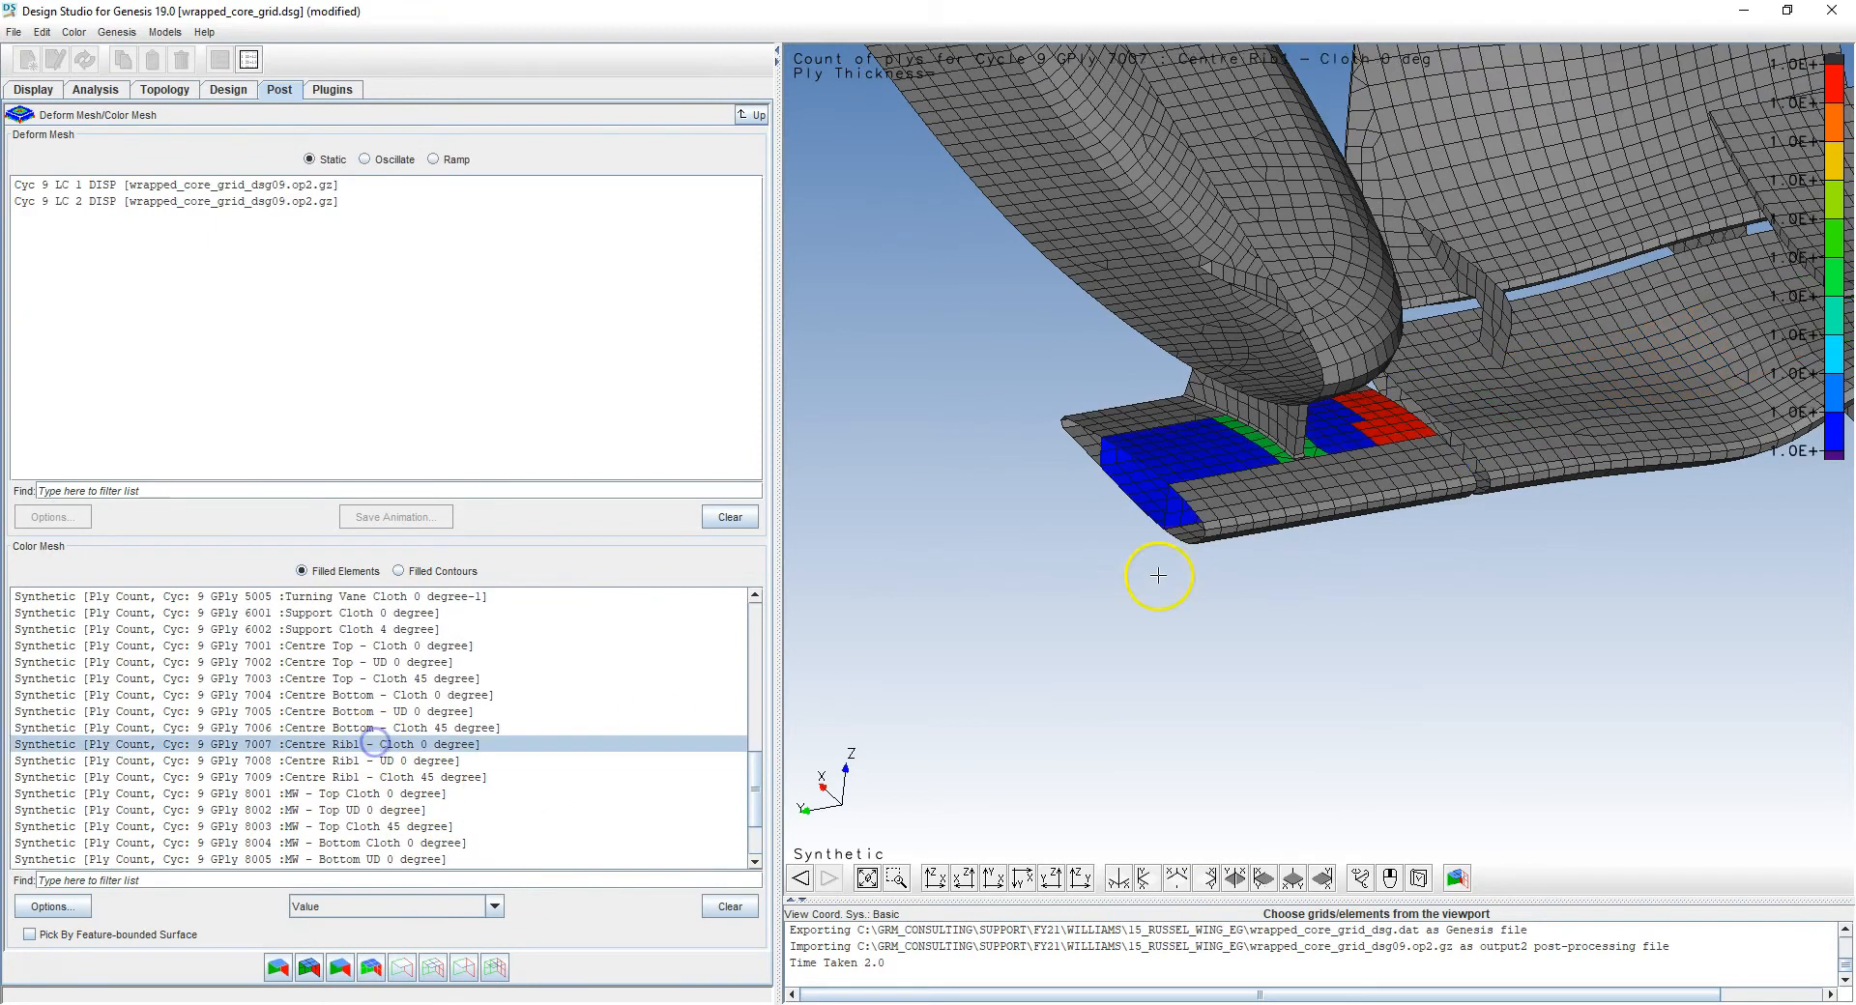
pyautogui.moveTo(1159, 577); pyautogui.dragTo(1160, 603, button='right')
pyautogui.click(309, 761)
pyautogui.moveTo(1111, 539); pyautogui.dragTo(1142, 538)
pyautogui.click(413, 778)
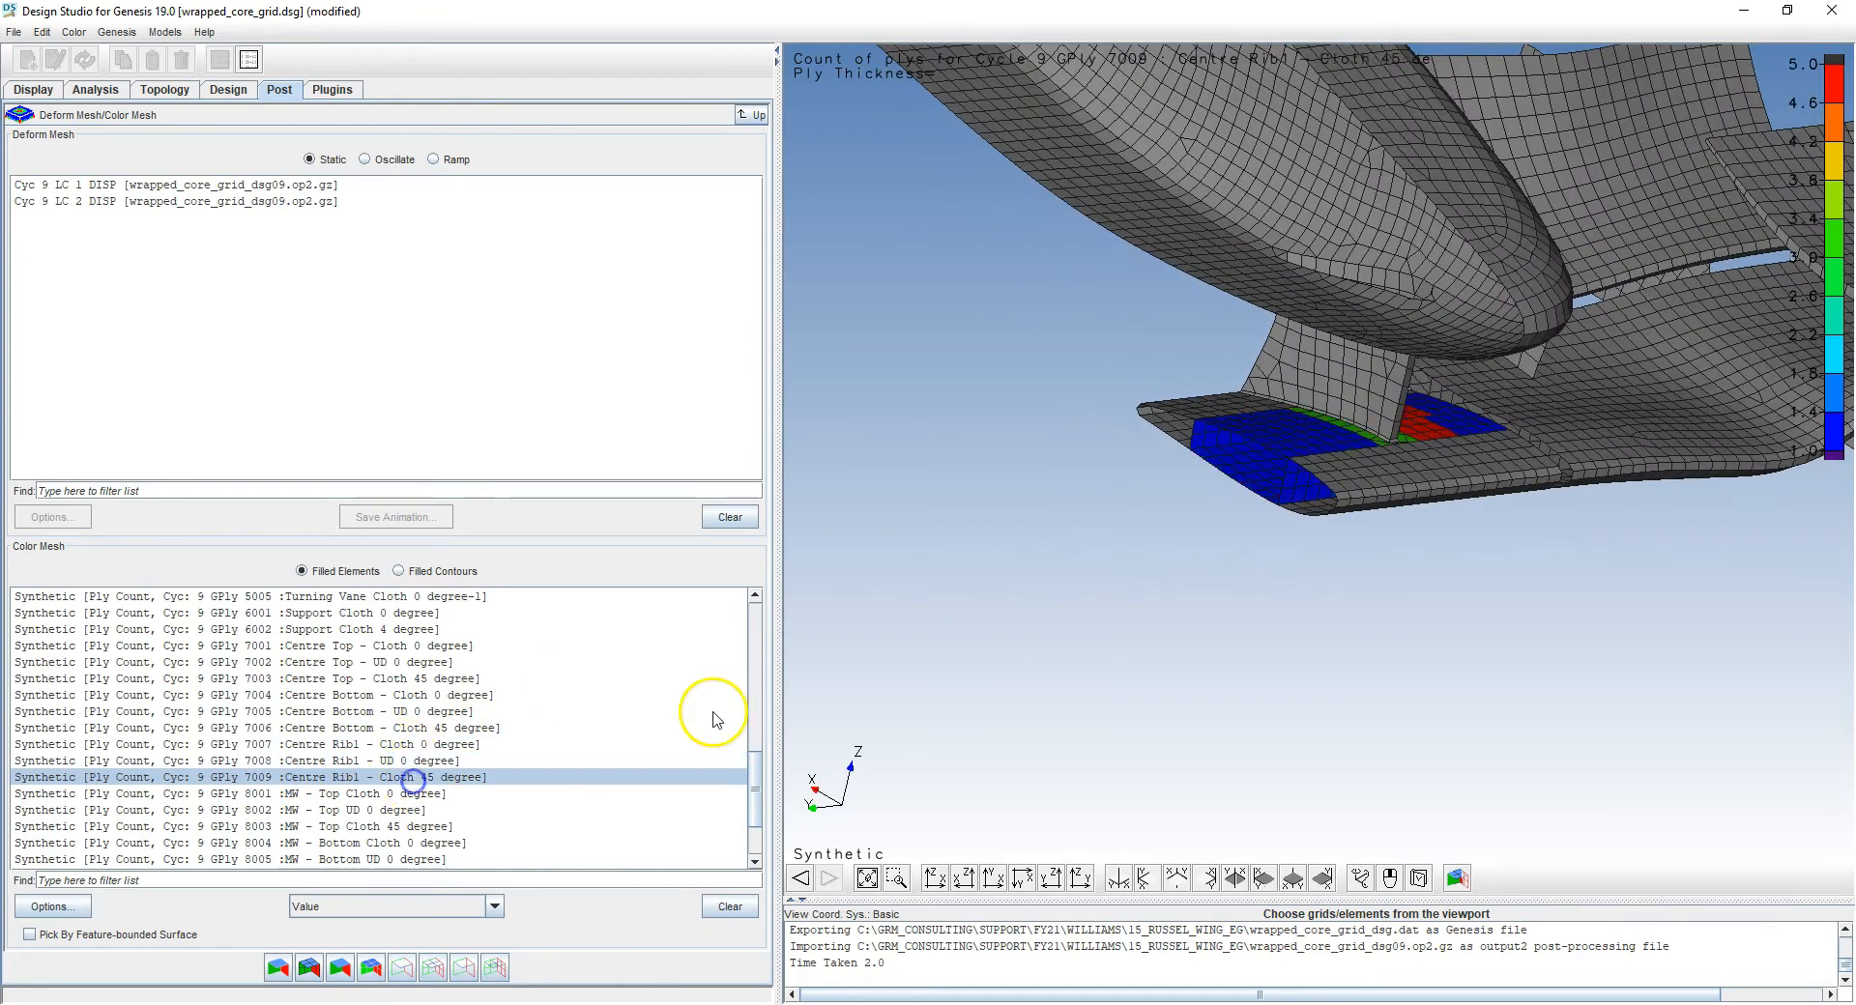
pyautogui.scroll(3, 1338, 452)
pyautogui.moveTo(1365, 445)
pyautogui.mouseDown()
pyautogui.moveTo(1400, 451)
pyautogui.moveTo(1430, 426)
pyautogui.moveTo(1367, 431)
pyautogui.moveTo(1370, 450)
pyautogui.mouseUp()
pyautogui.scroll(-4, 1371, 450)
pyautogui.moveTo(1529, 452); pyautogui.dragTo(1341, 569, button='middle')
pyautogui.moveTo(1328, 583); pyautogui.dragTo(1319, 575)
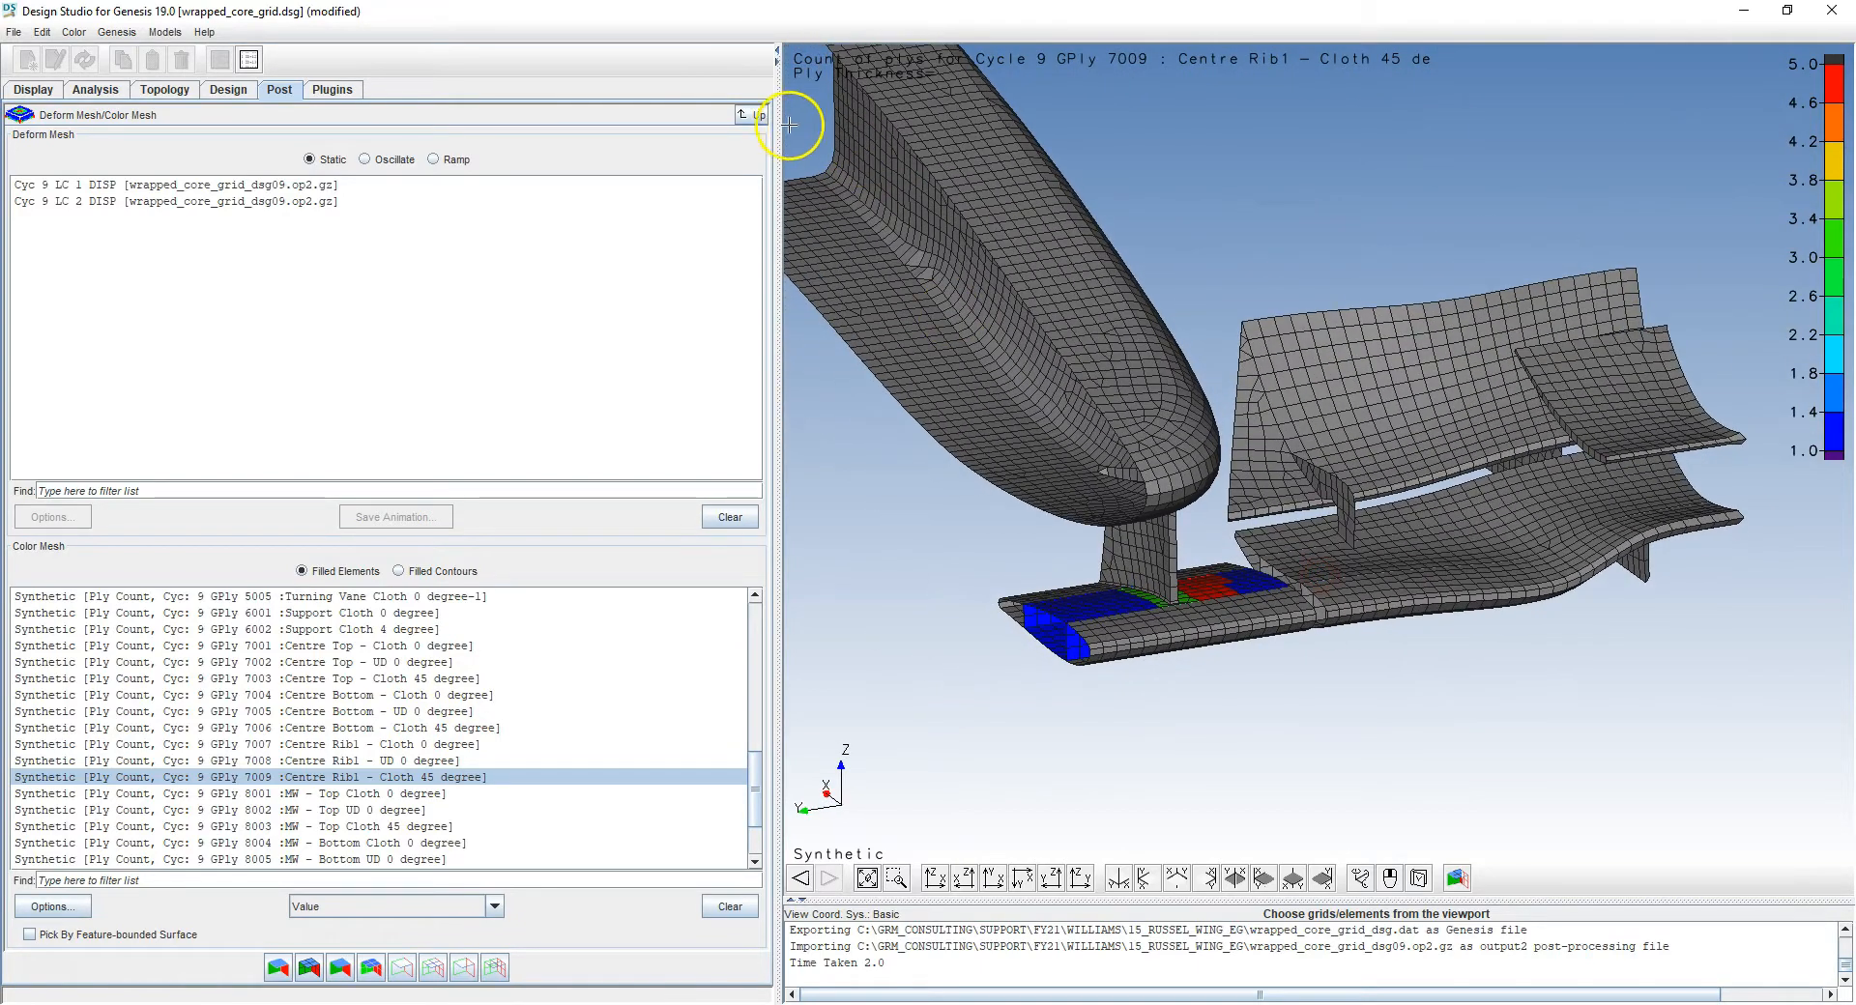
pyautogui.click(754, 118)
pyautogui.moveTo(1139, 425); pyautogui.dragTo(1140, 471)
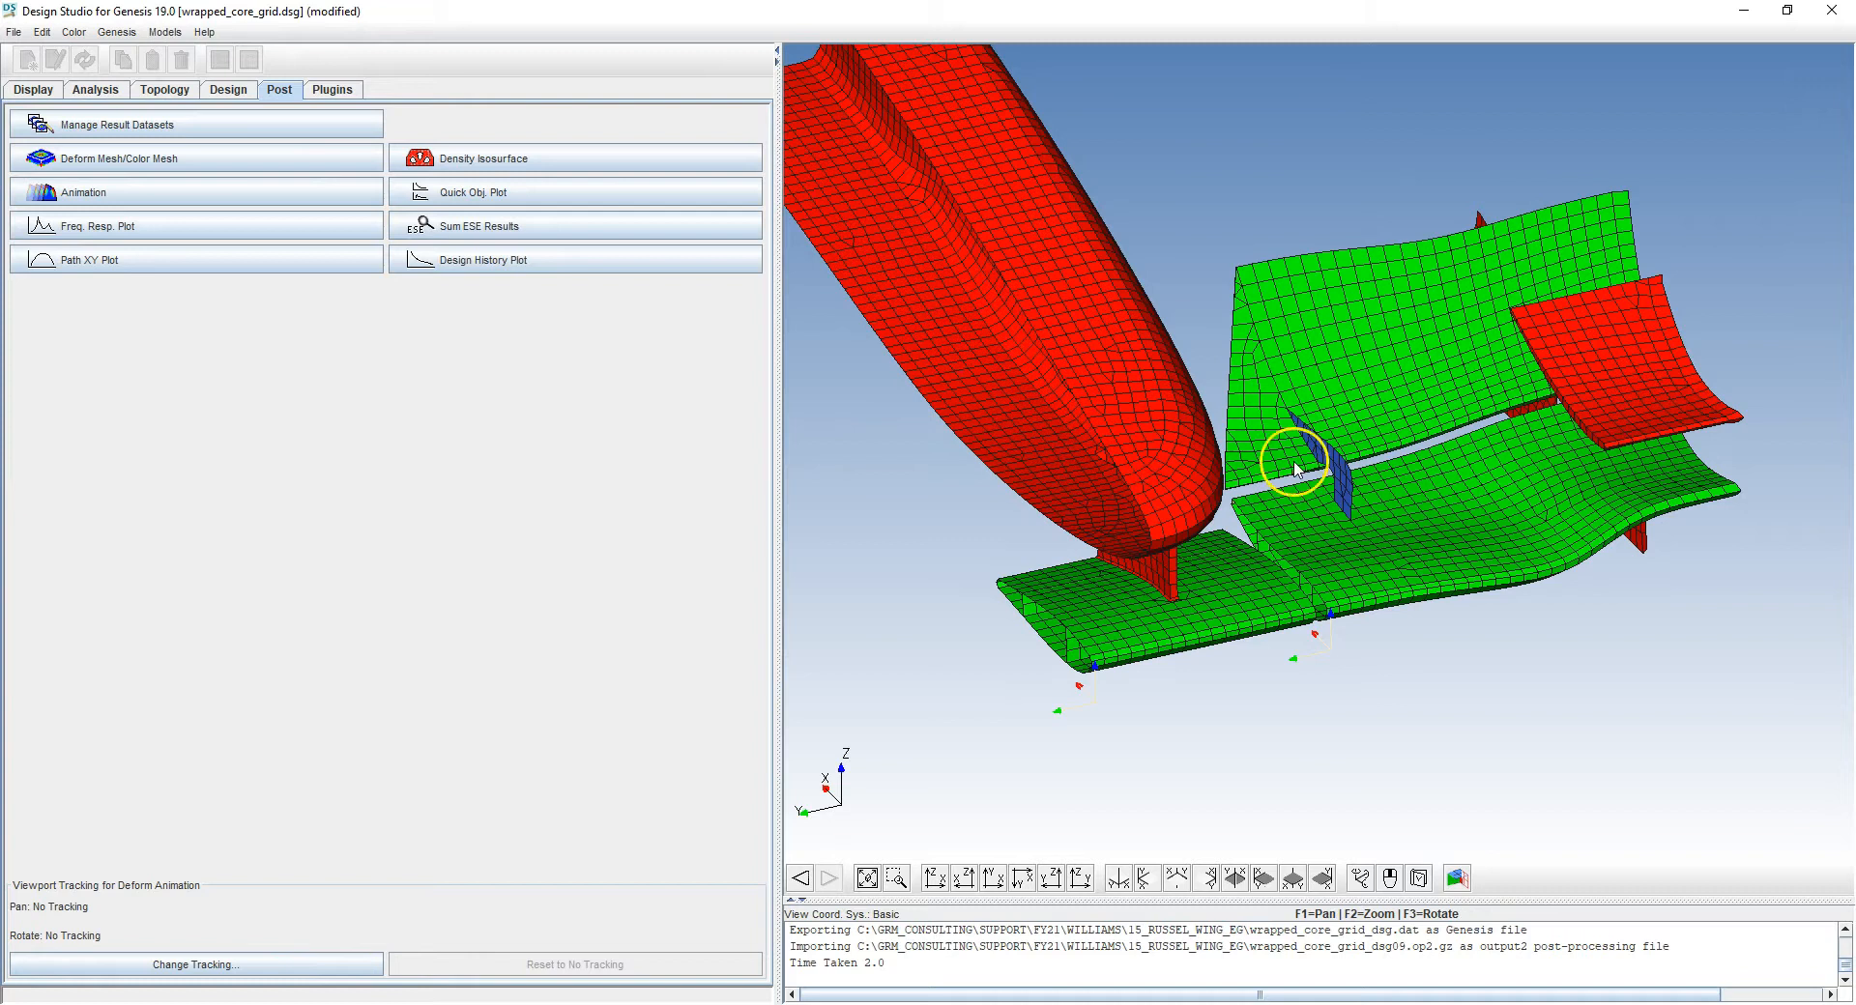
pyautogui.moveTo(1296, 463); pyautogui.dragTo(1262, 478, button='middle')
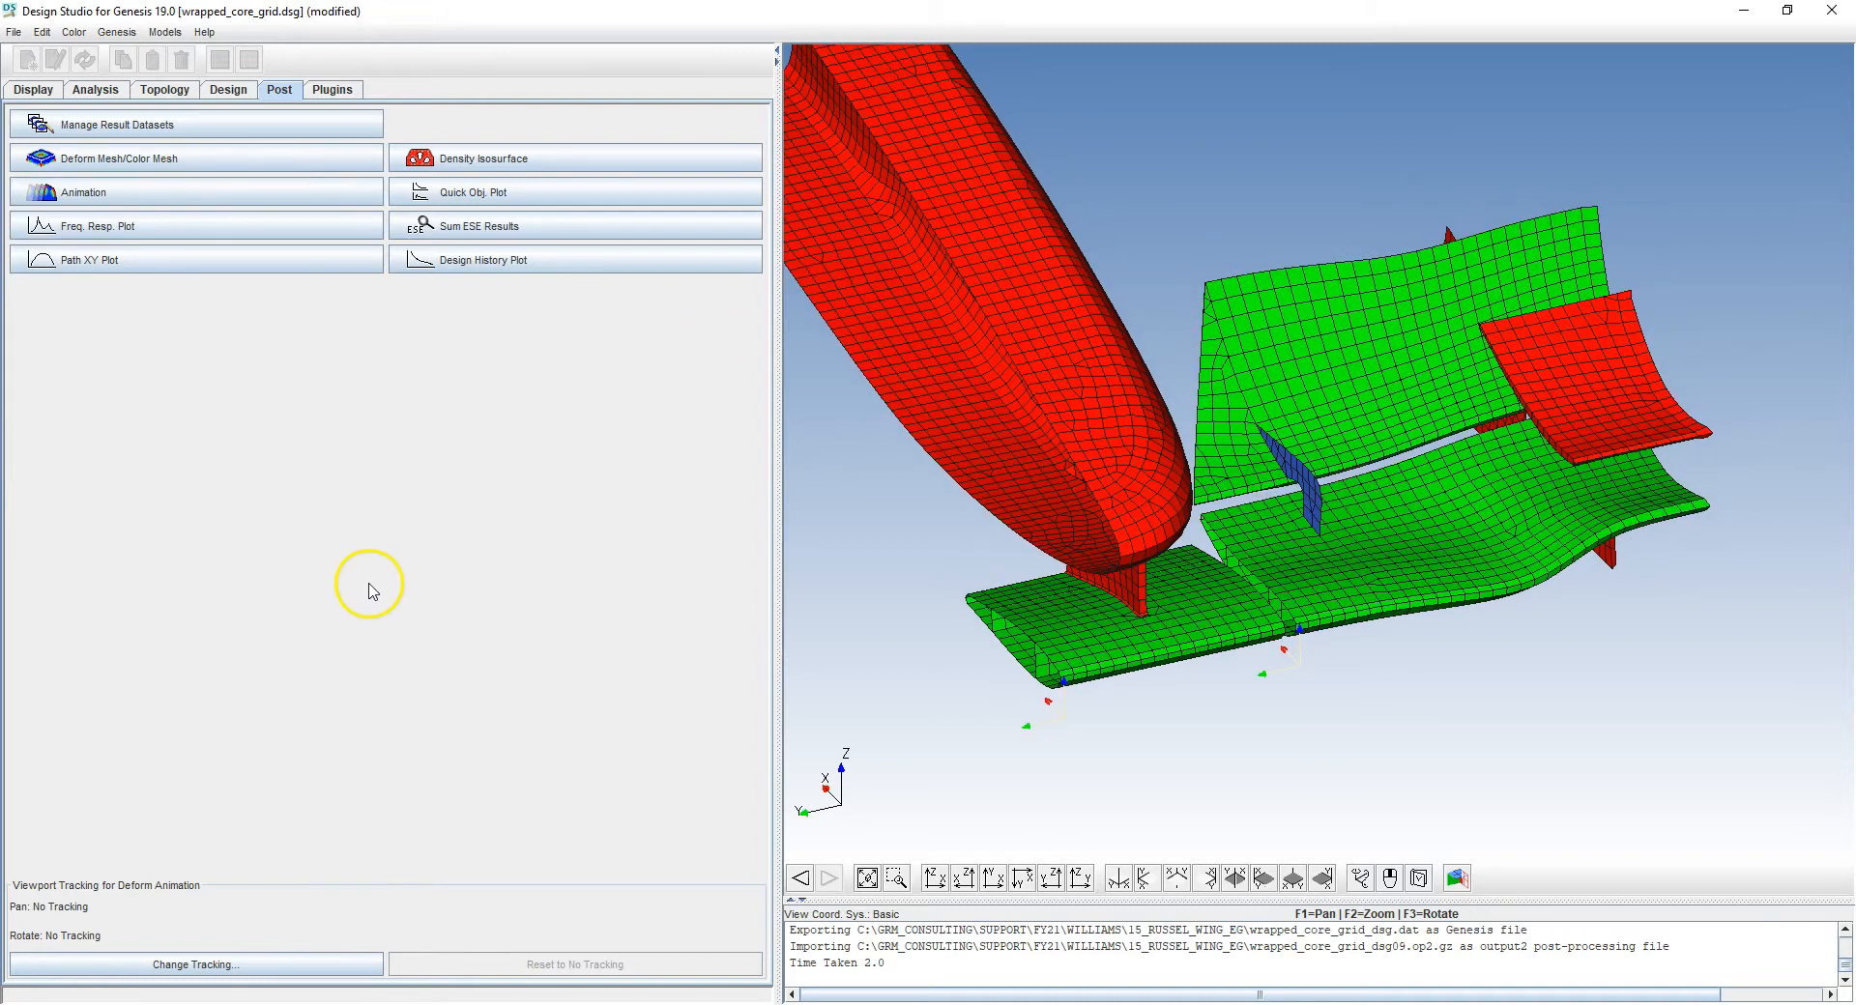